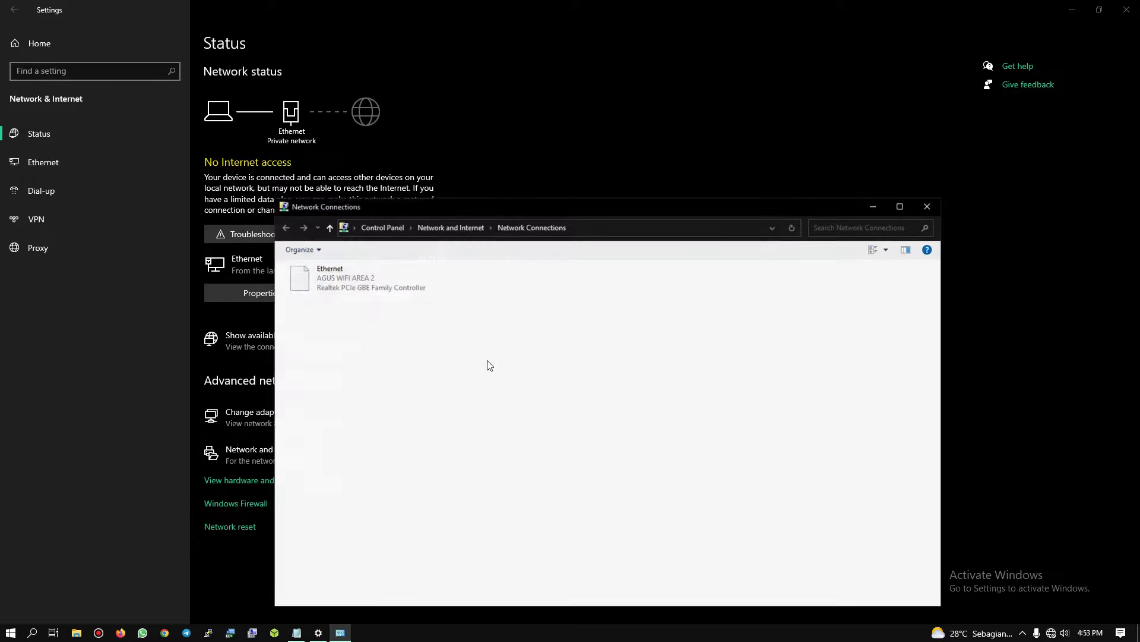
Open Change adapter options to show the Ethernet adapter in Network Connections
left_click(328, 280)
Check the Ethernet status details to confirm the default gateway is 192.168.1.1
right_click(330, 282)
left_click(269, 301)
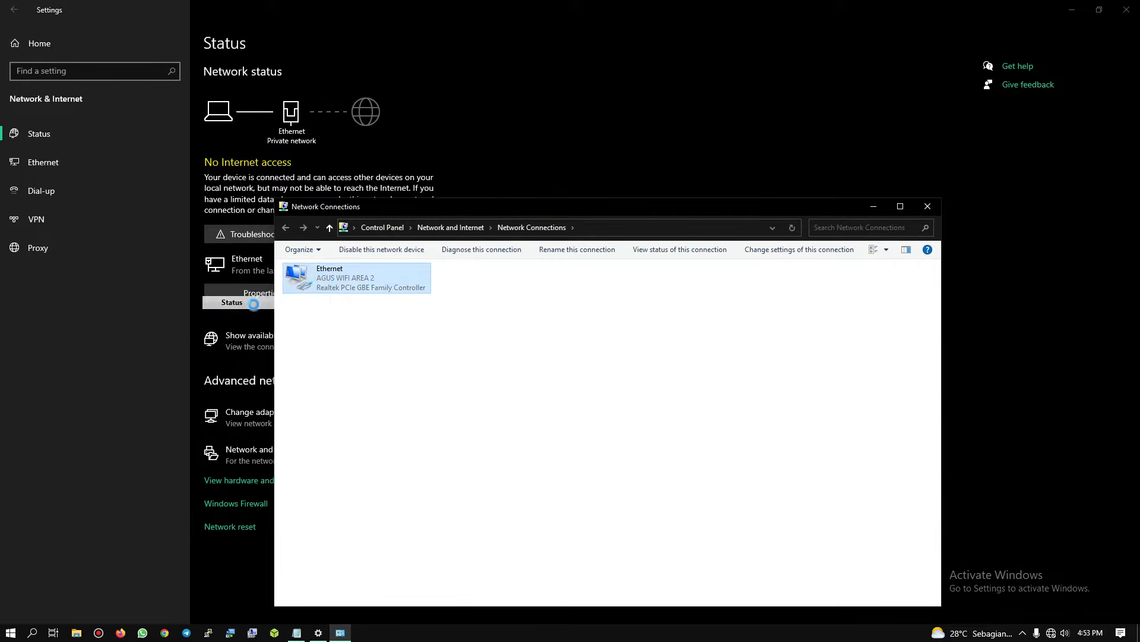
left_click(504, 307)
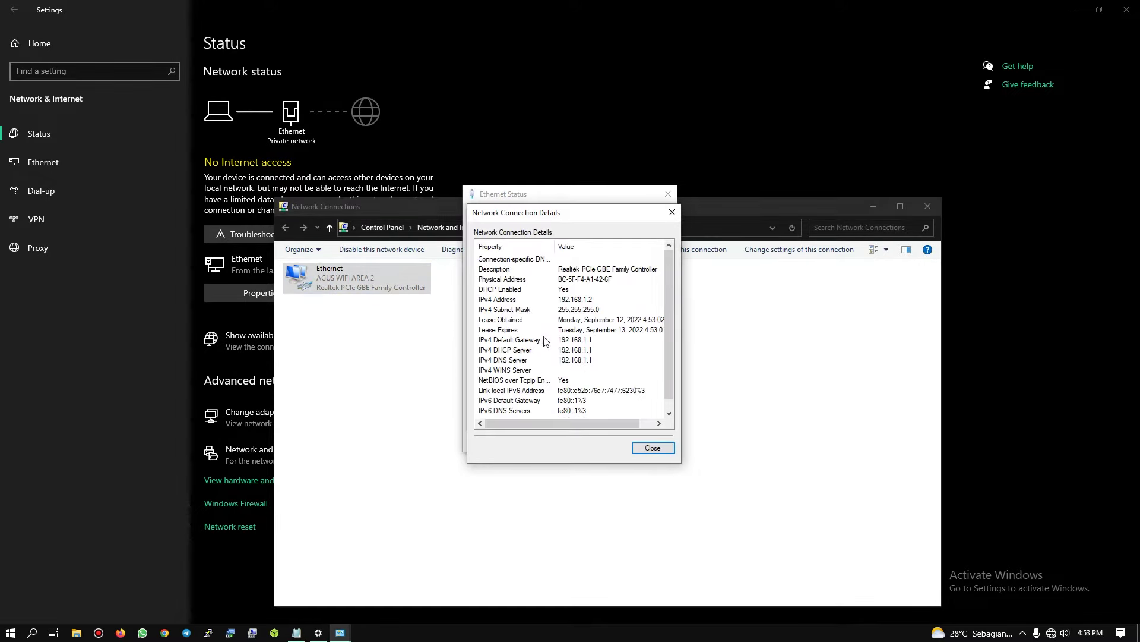
left_click(565, 343)
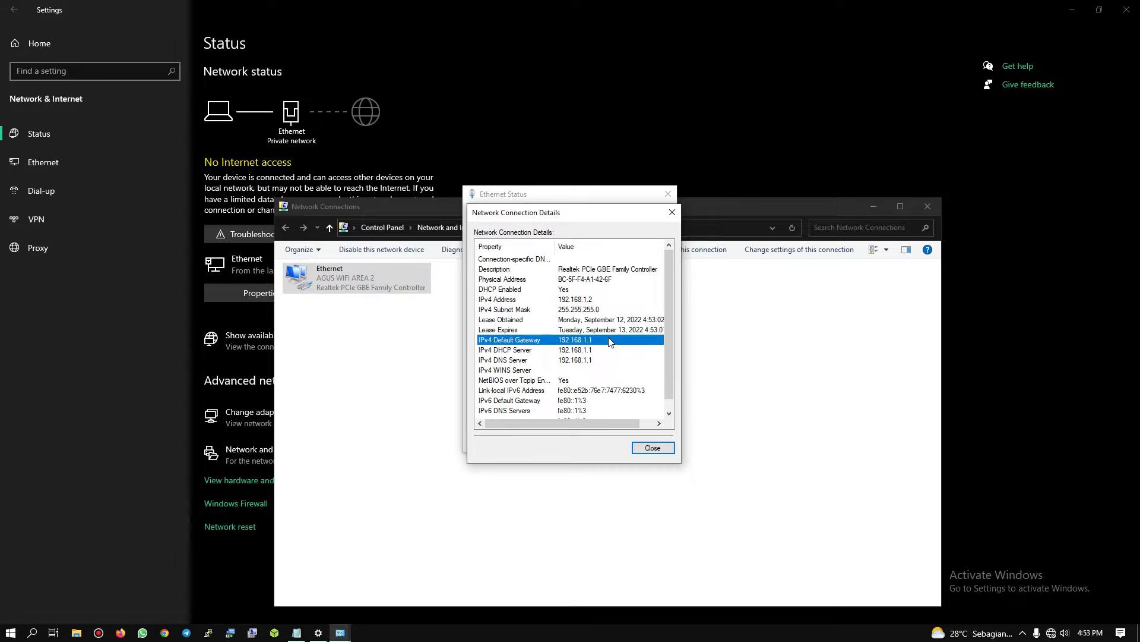
left_click(672, 212)
left_click(668, 194)
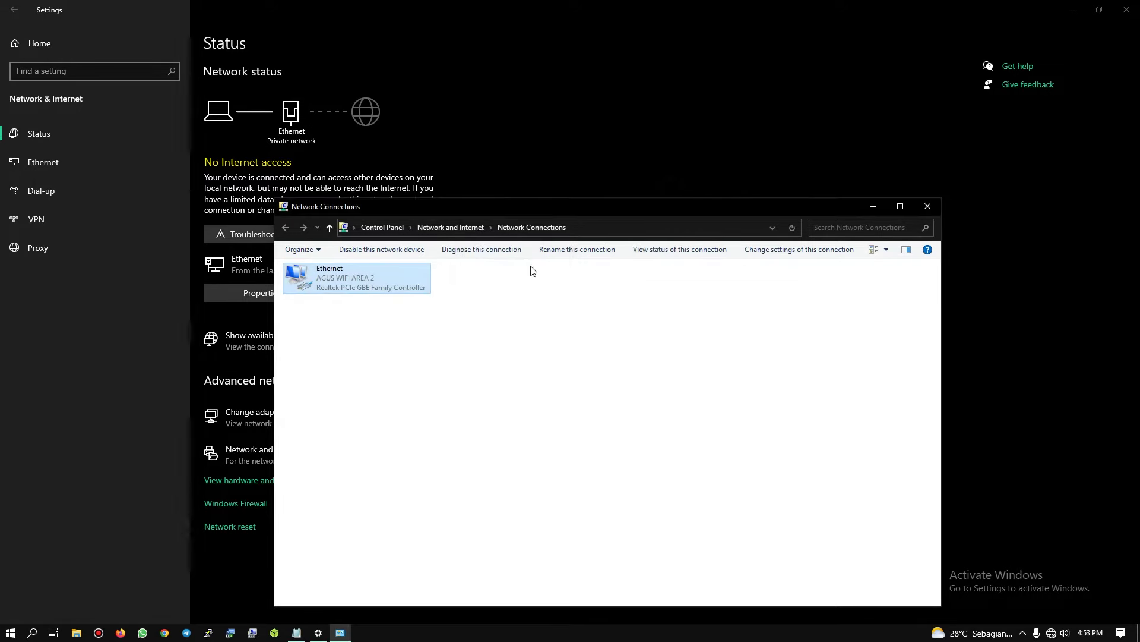
Give Ethernet the static IPv4 address 192.168.1.200 with subnet mask 255.255.255.0
right_click(330, 280)
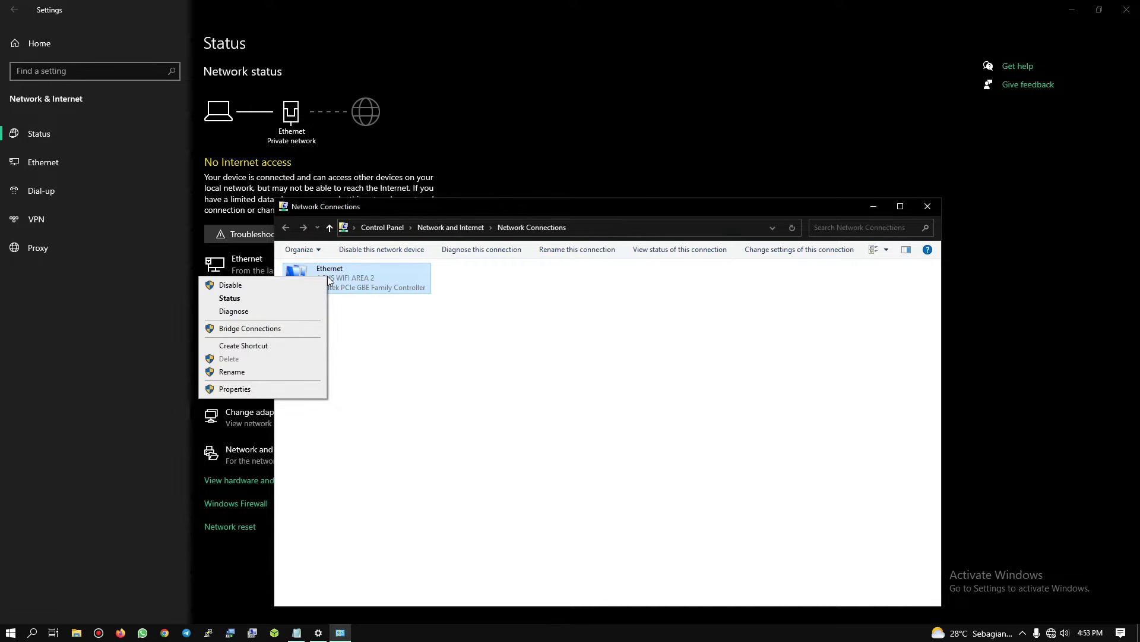
left_click(234, 388)
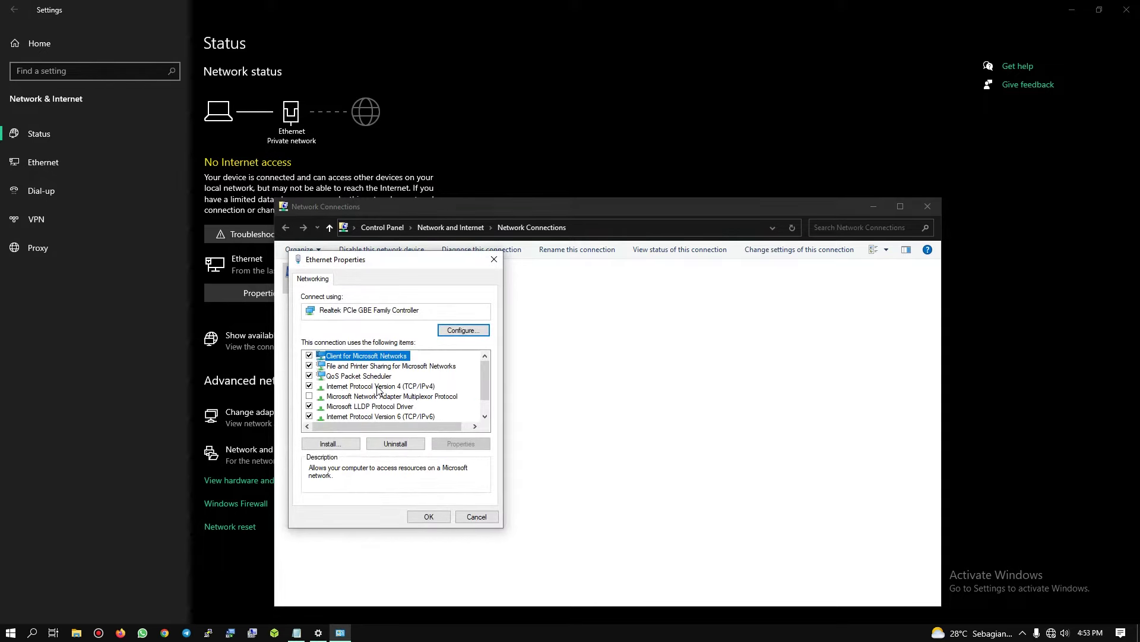
left_click(351, 387)
left_click(461, 444)
left_click(359, 391)
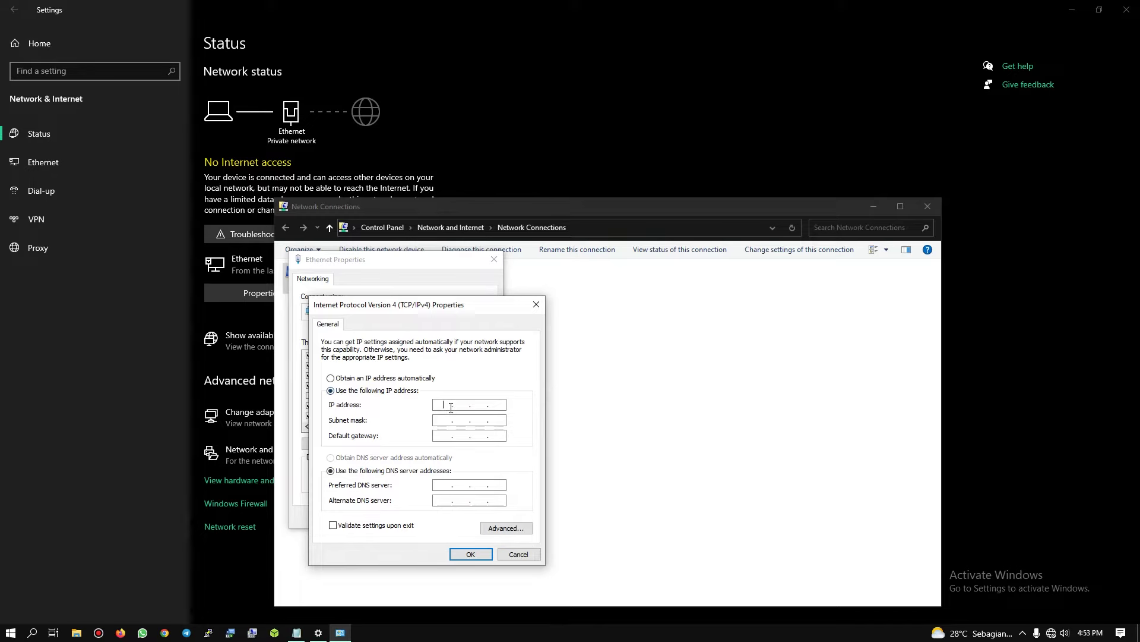
type("192 . 168 . 1 . 200")
left_click(440, 420)
left_click(462, 554)
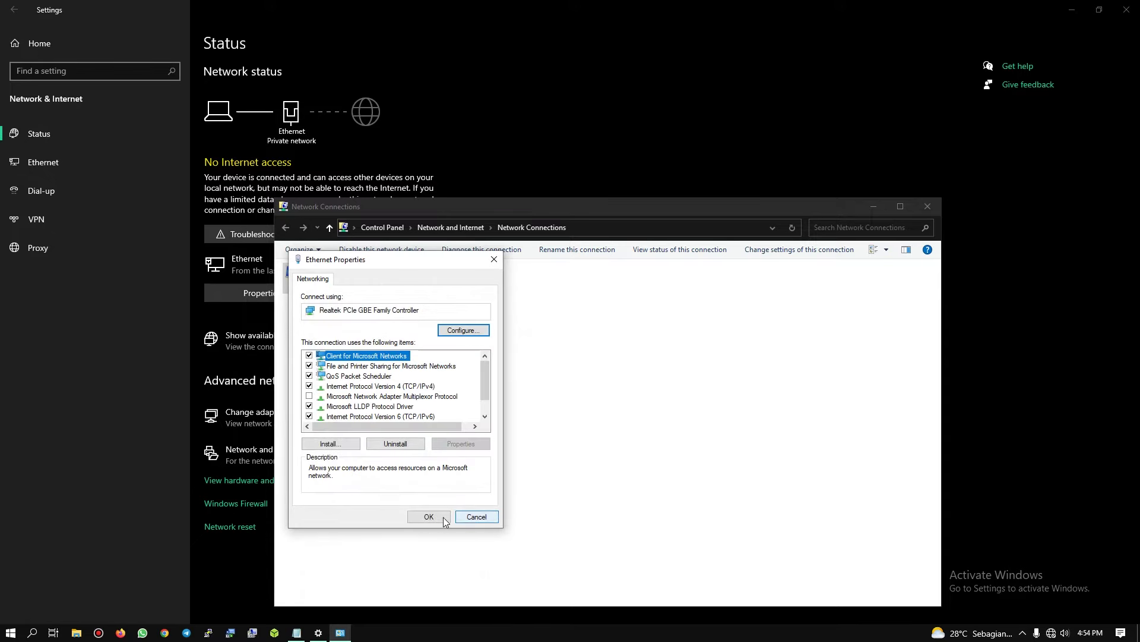
left_click(443, 518)
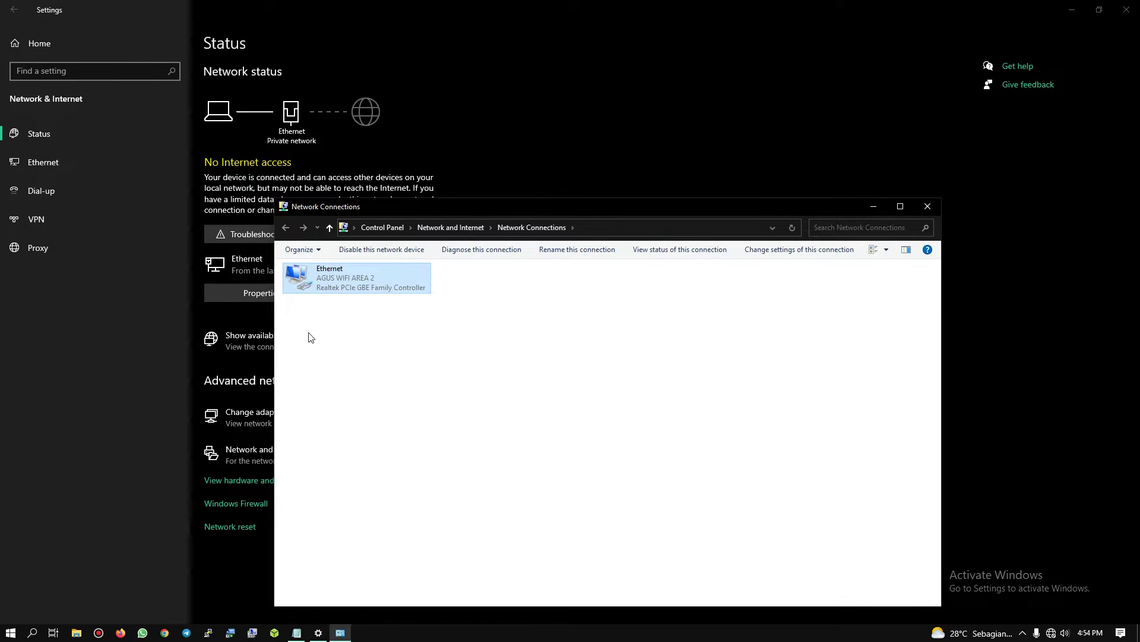
right_click(341, 281)
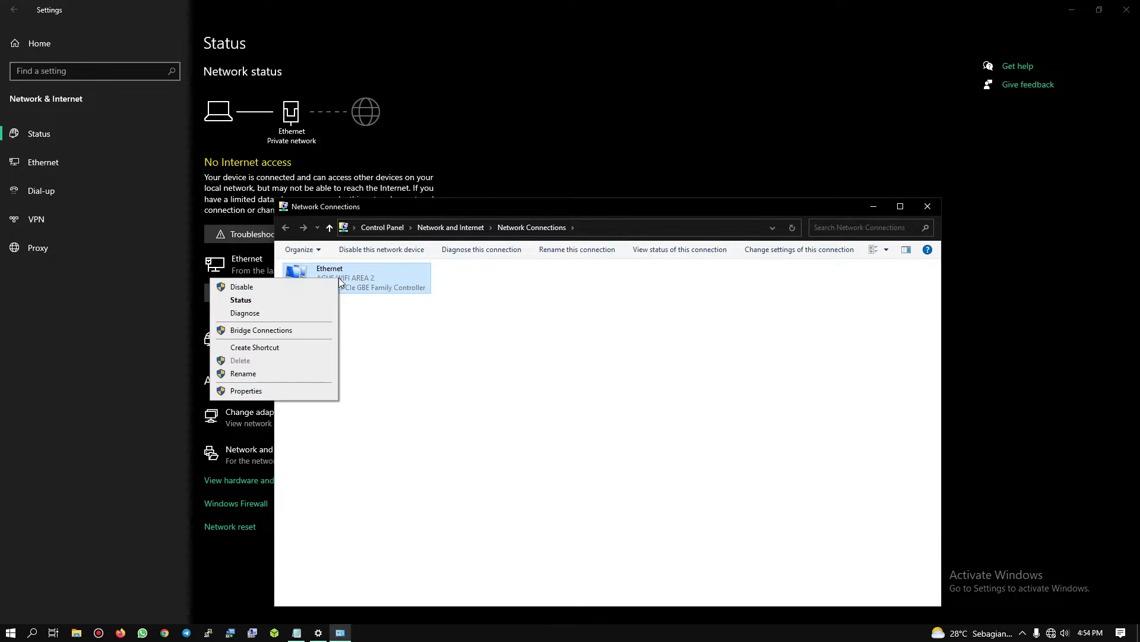
Close Windows Settings and launch Chrome with the first profile on a new tab
left_click(404, 316)
left_click(1126, 10)
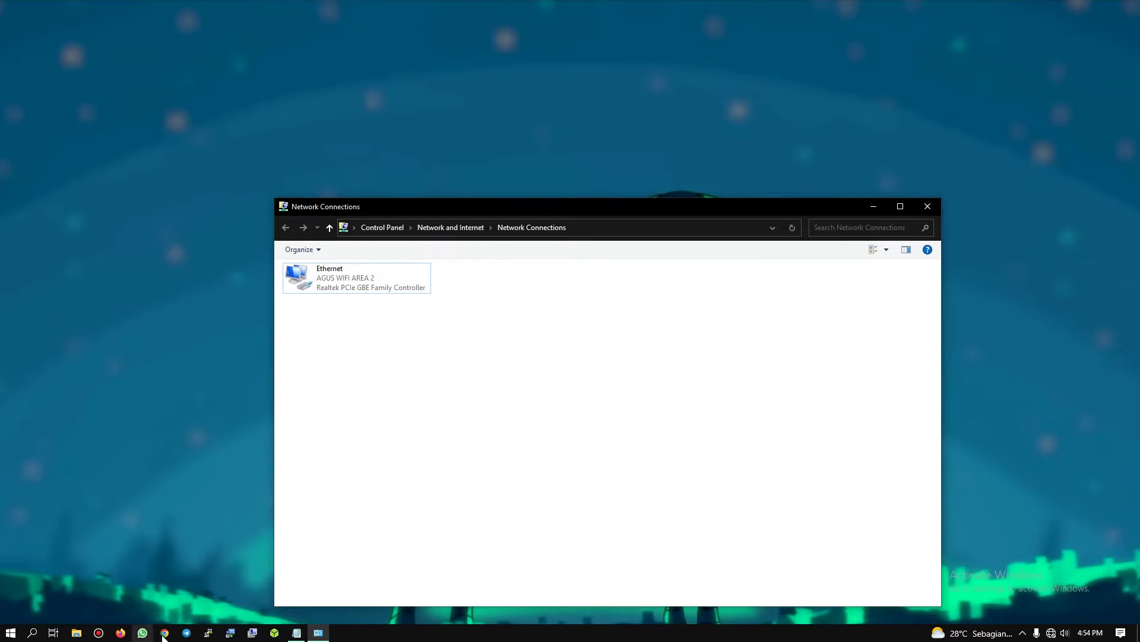
left_click(166, 634)
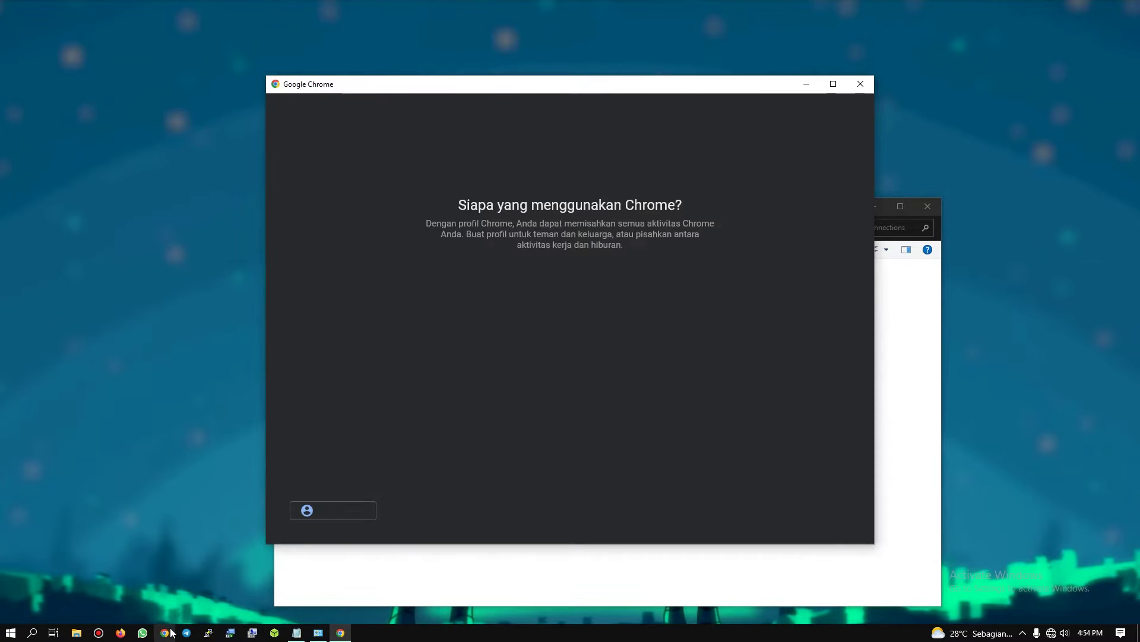
left_click(834, 84)
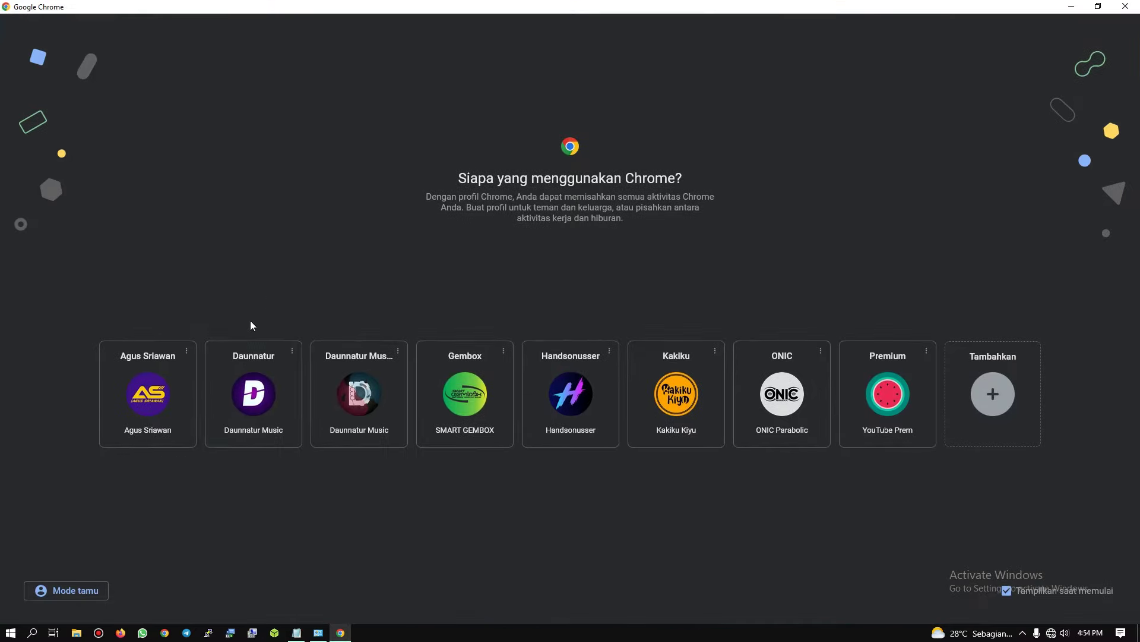
left_click(186, 381)
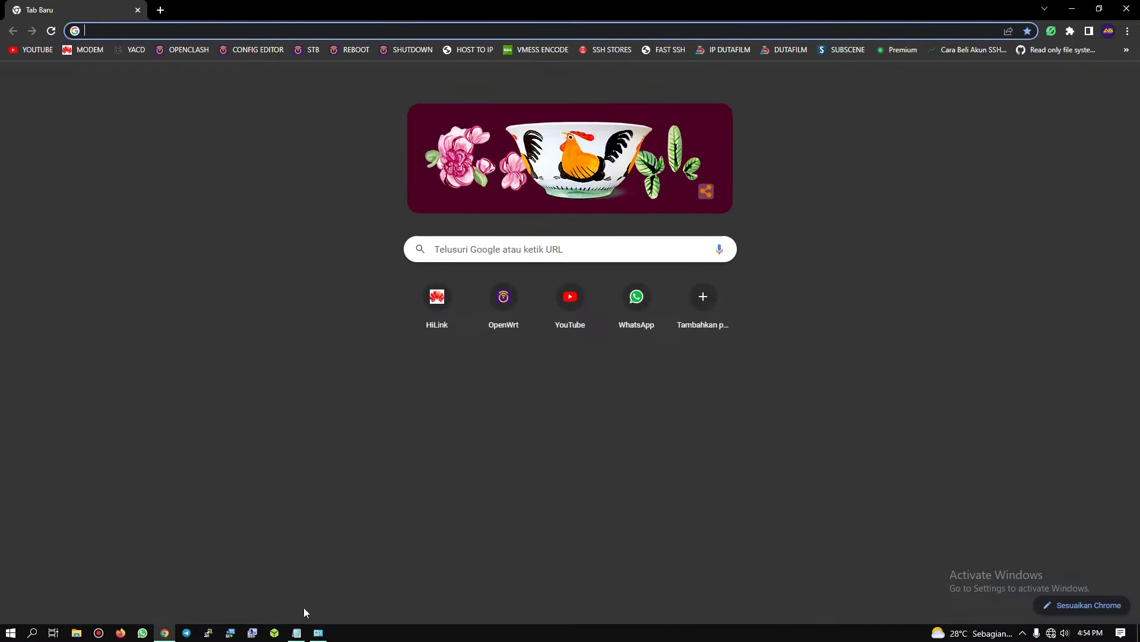
Bring the USERPASS note beside the browser and select the router IP 192.168.1.1
mouse_move(301, 634)
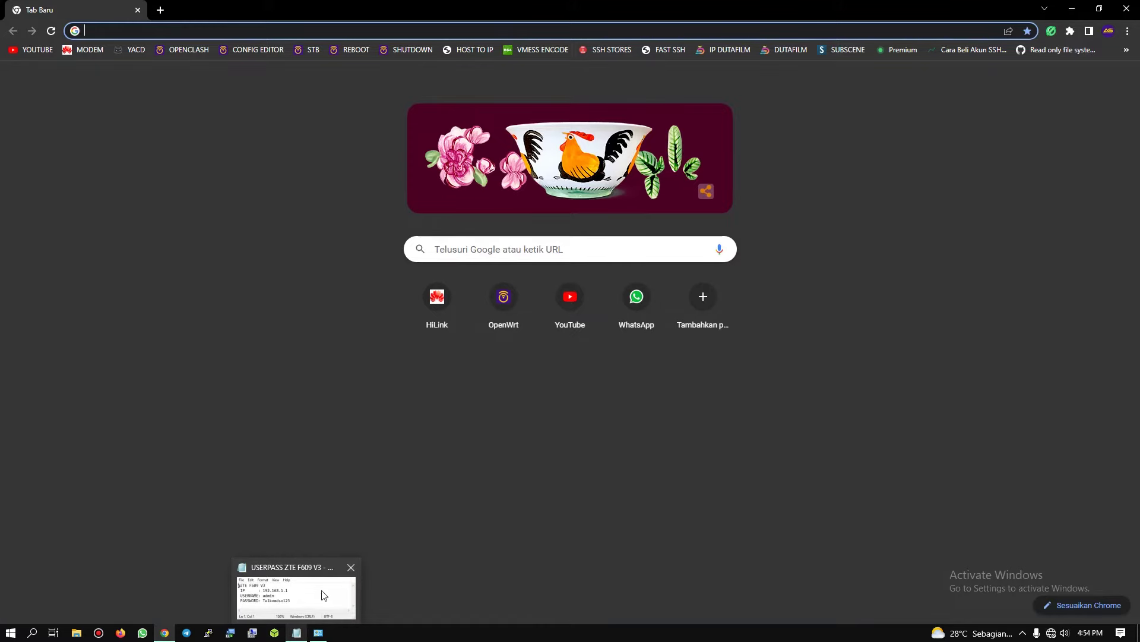
left_click(324, 594)
left_click_drag(1022, 517, 907, 202)
left_click_drag(766, 226, 859, 237)
left_click(885, 227)
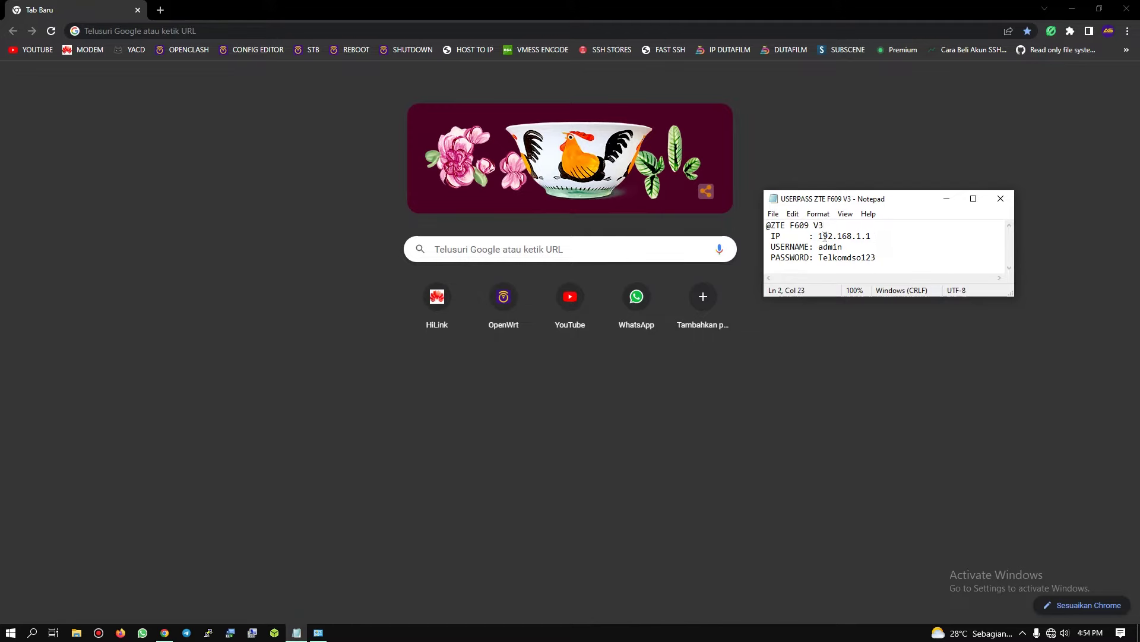
left_click_drag(821, 237, 891, 233)
left_click_drag(820, 257, 850, 251)
left_click(857, 237)
left_click_drag(870, 198, 877, 238)
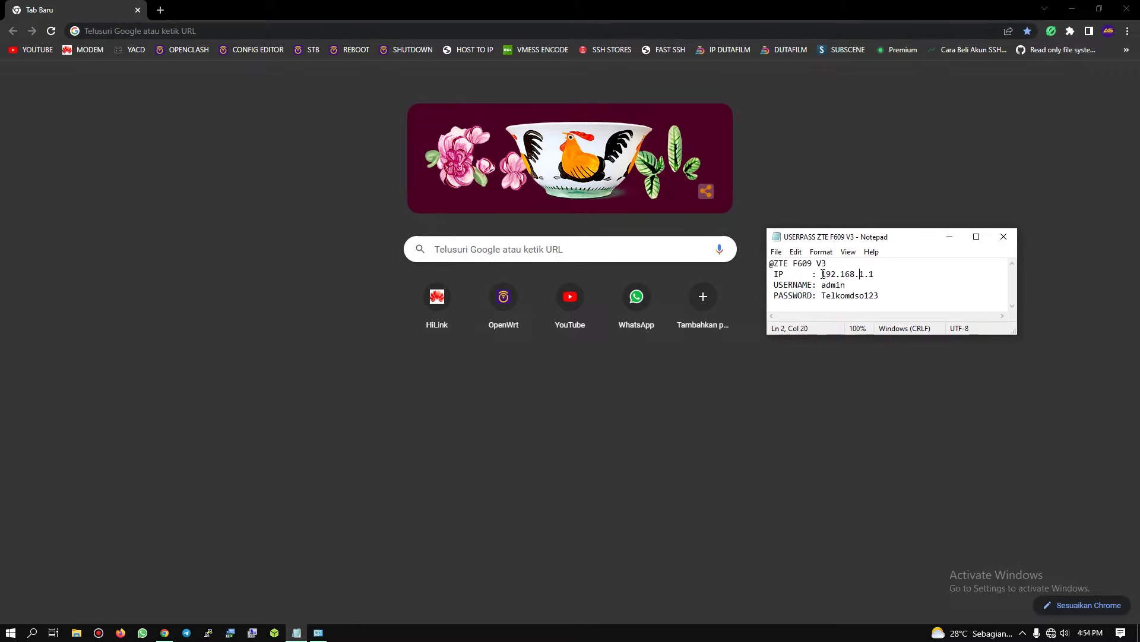
left_click_drag(822, 274, 878, 275)
Go to 192.168.1.1 in Chrome to load the router login page
left_click(308, 31)
type("192.168.")
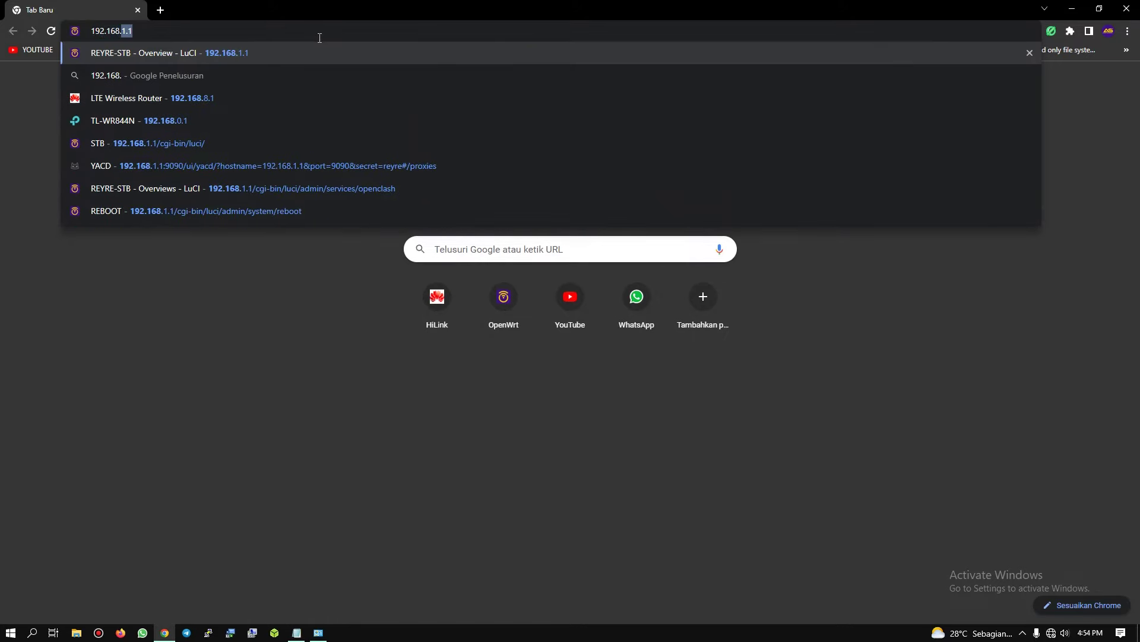
type("1.1")
key("Return")
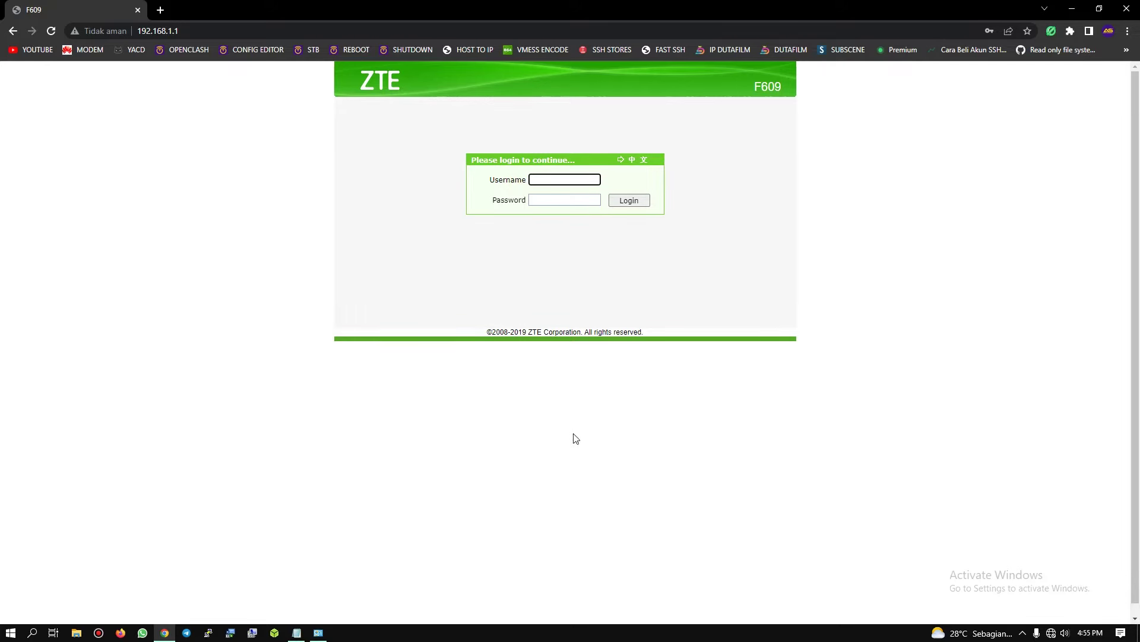
Copy the admin username from the note into the router's Username field
left_click(296, 632)
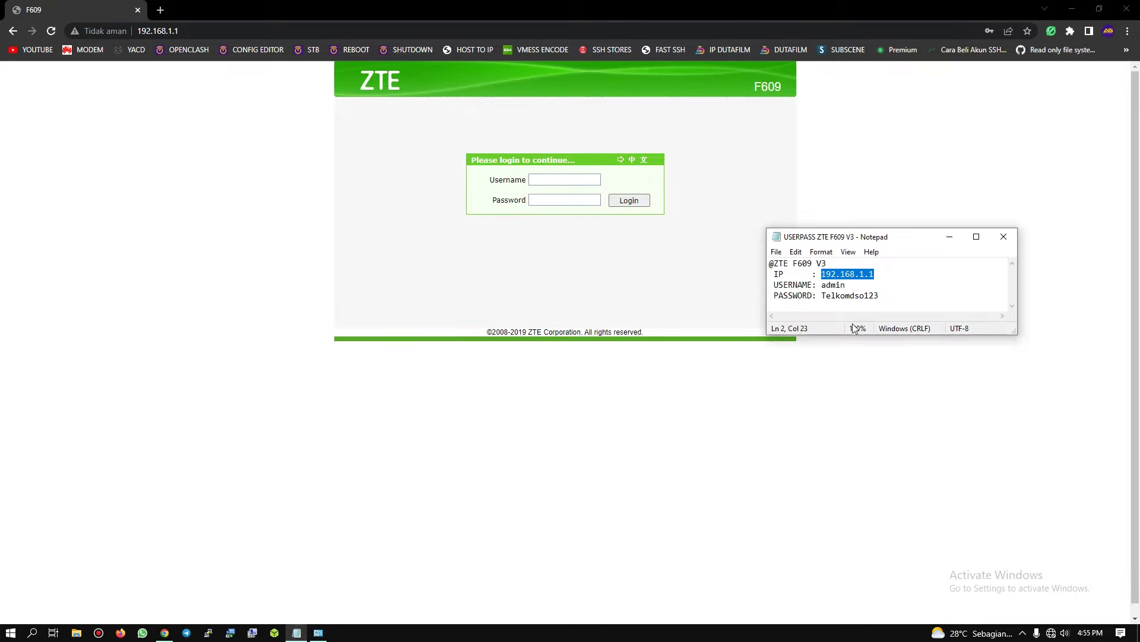
double_click(832, 284)
right_click(833, 285)
left_click(746, 322)
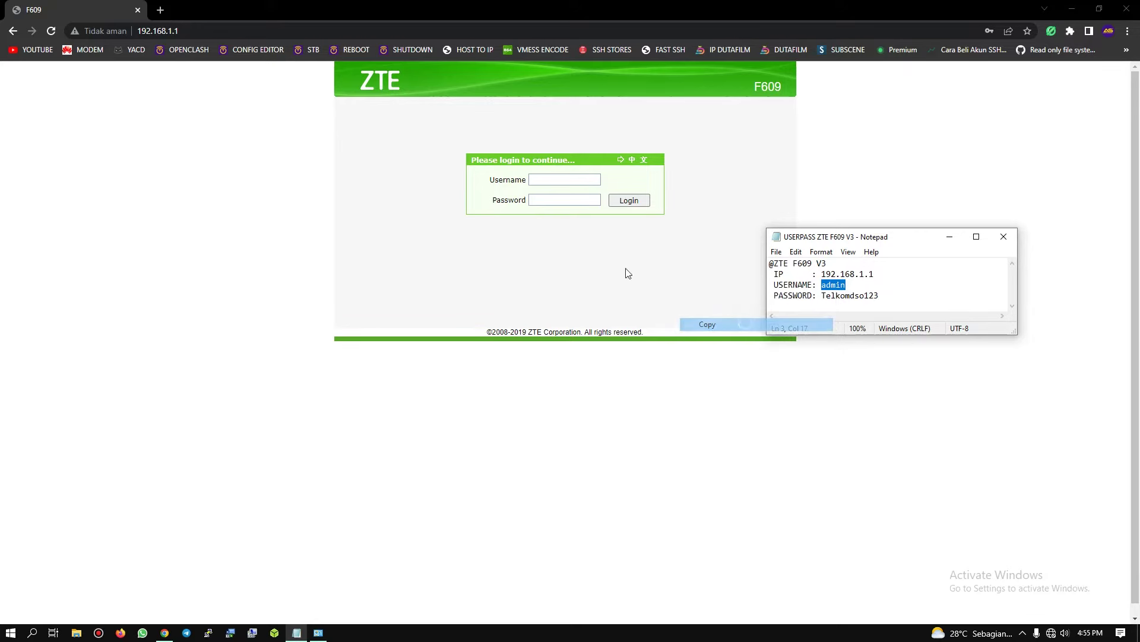
left_click(559, 179)
right_click(557, 180)
left_click(580, 272)
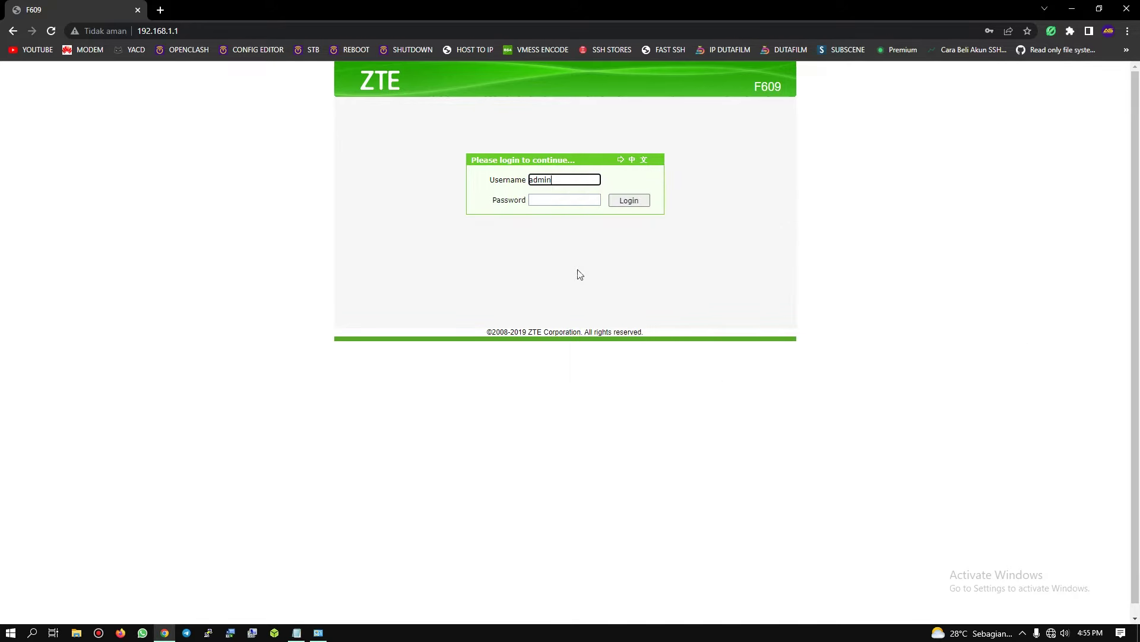
Paste the router password from the note into the Password field and log in
left_click(546, 200)
left_click(297, 632)
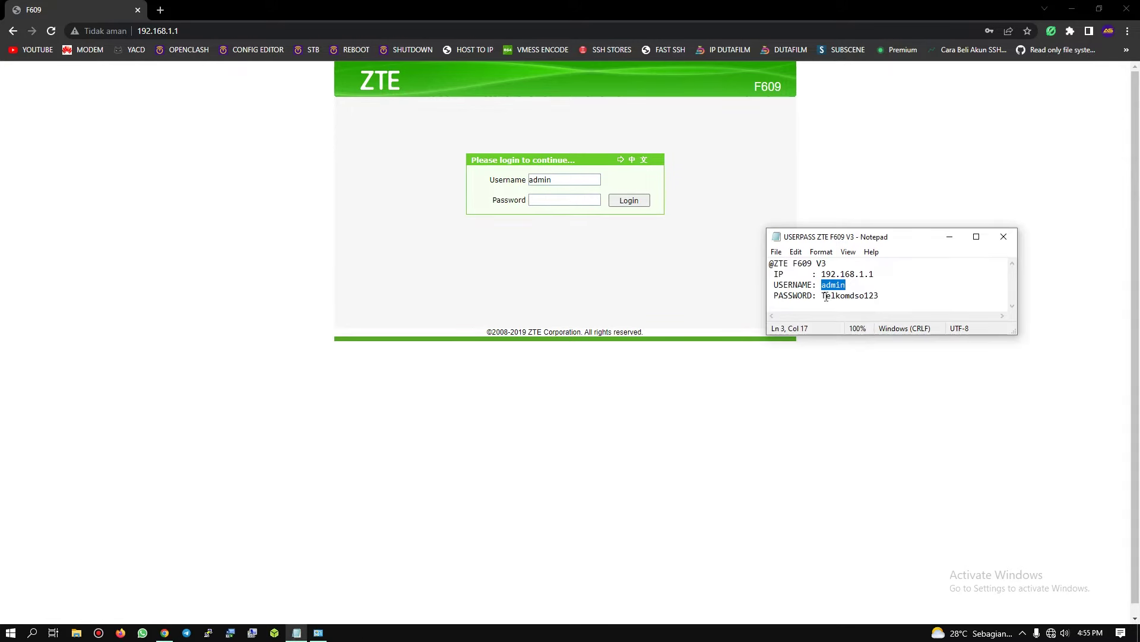
left_click_drag(823, 295, 882, 295)
right_click(867, 295)
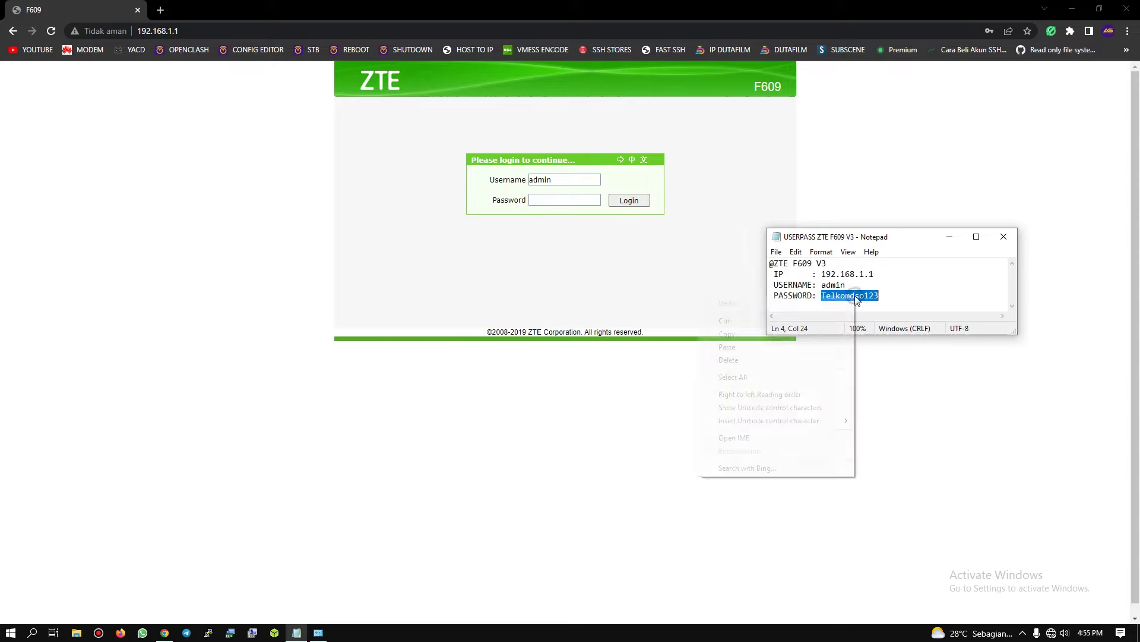
left_click(785, 326)
left_click(949, 236)
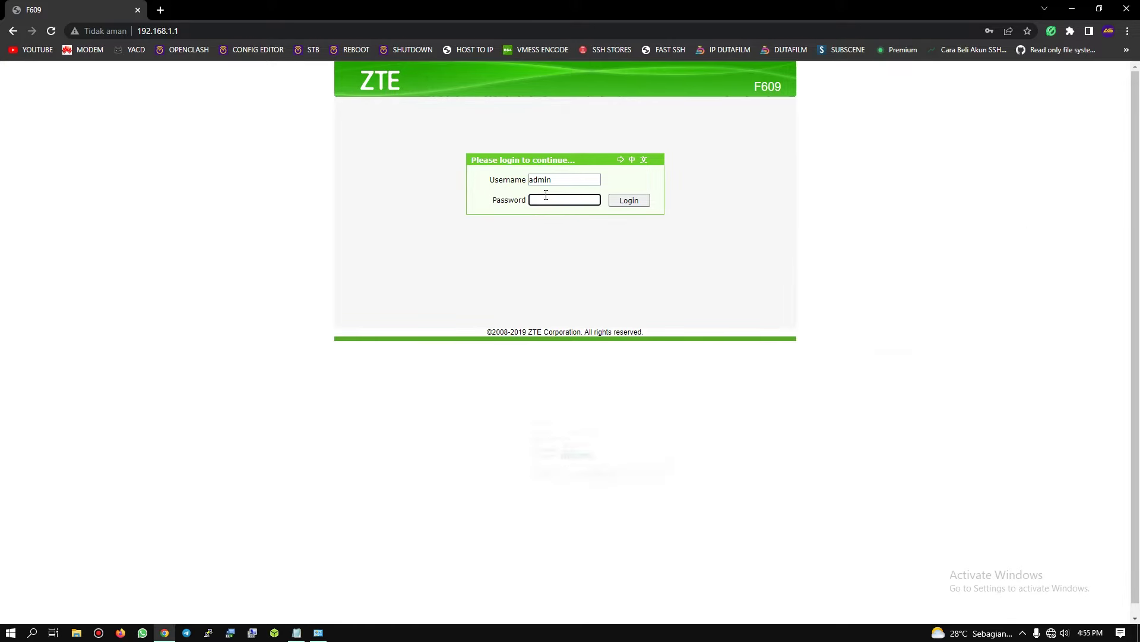
right_click(554, 200)
left_click(586, 325)
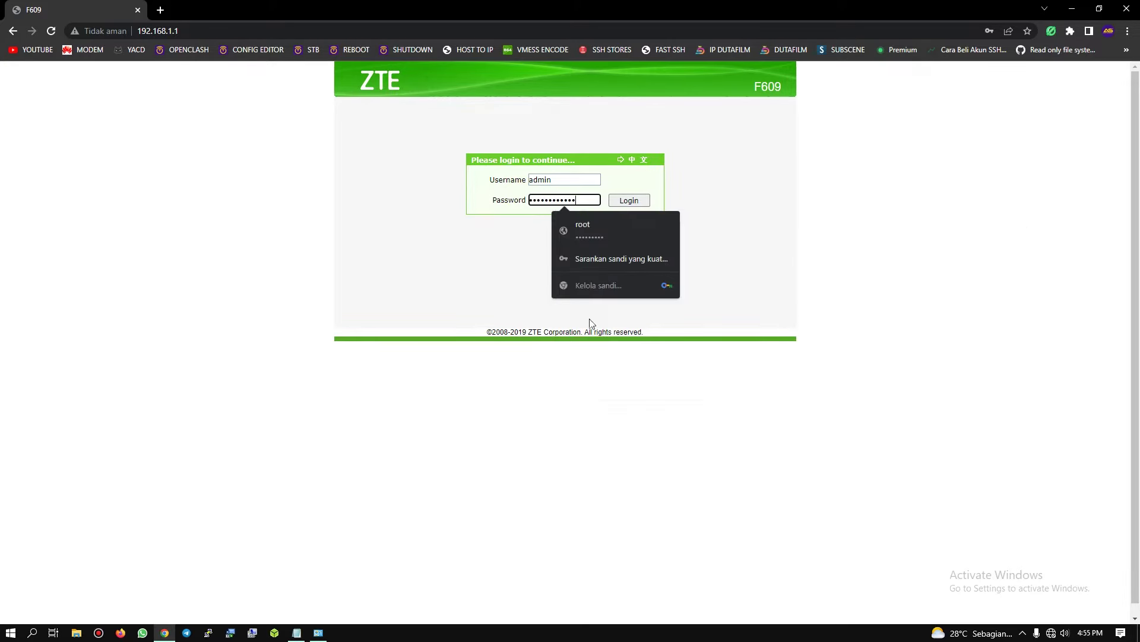
left_click(632, 202)
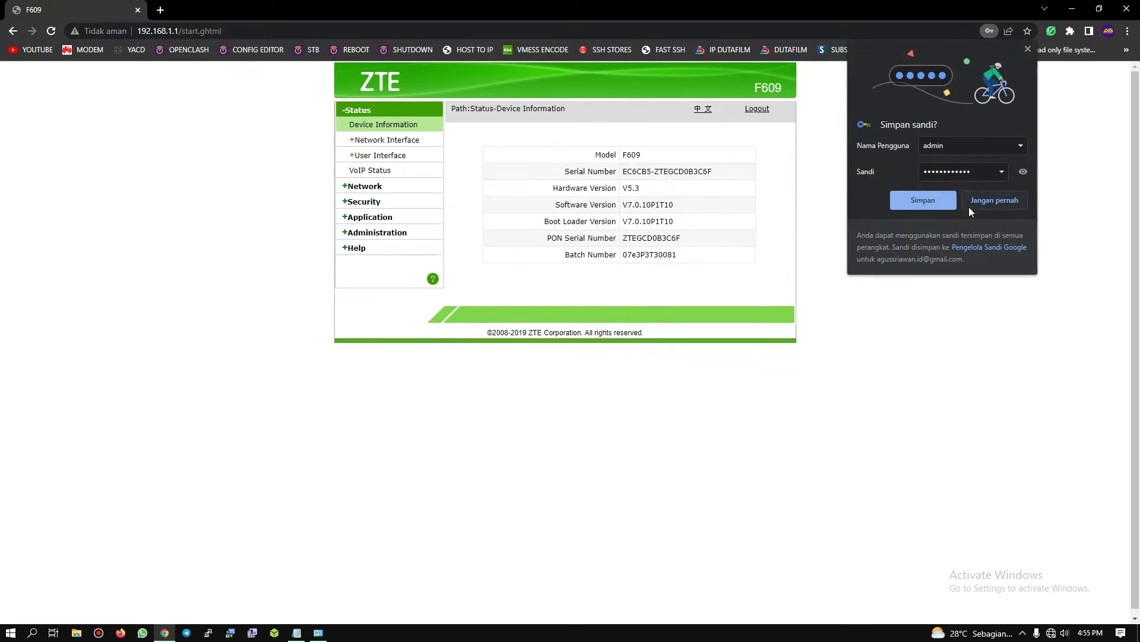
Decline saving the password, leave the web user password unchanged, and go to Network's WAN Connection page
left_click(987, 202)
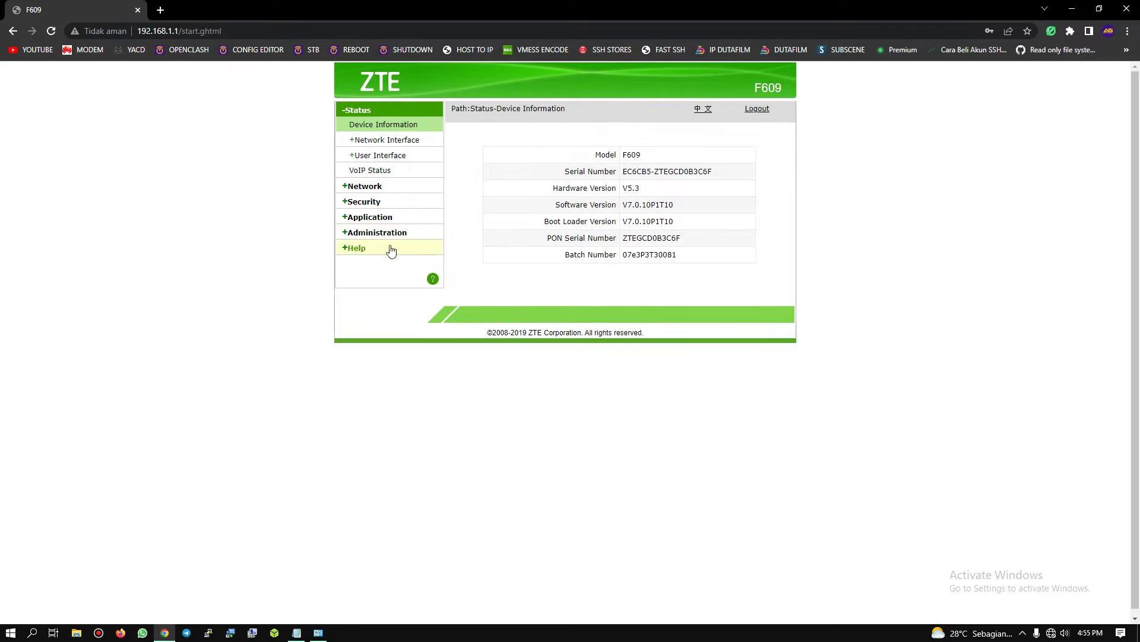
left_click(296, 632)
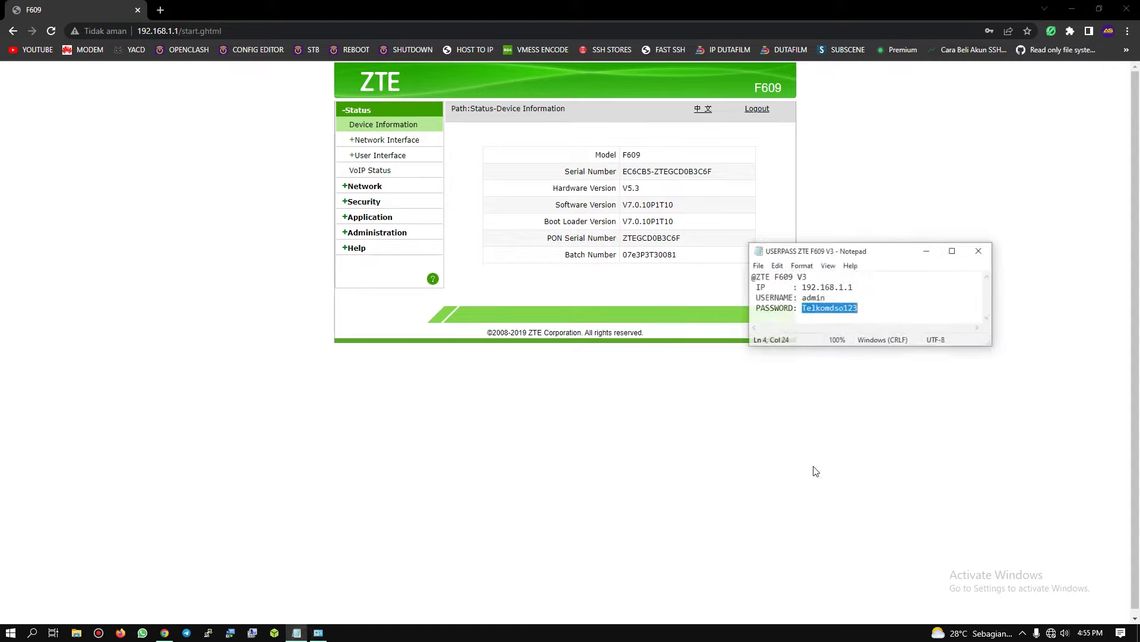
left_click(372, 240)
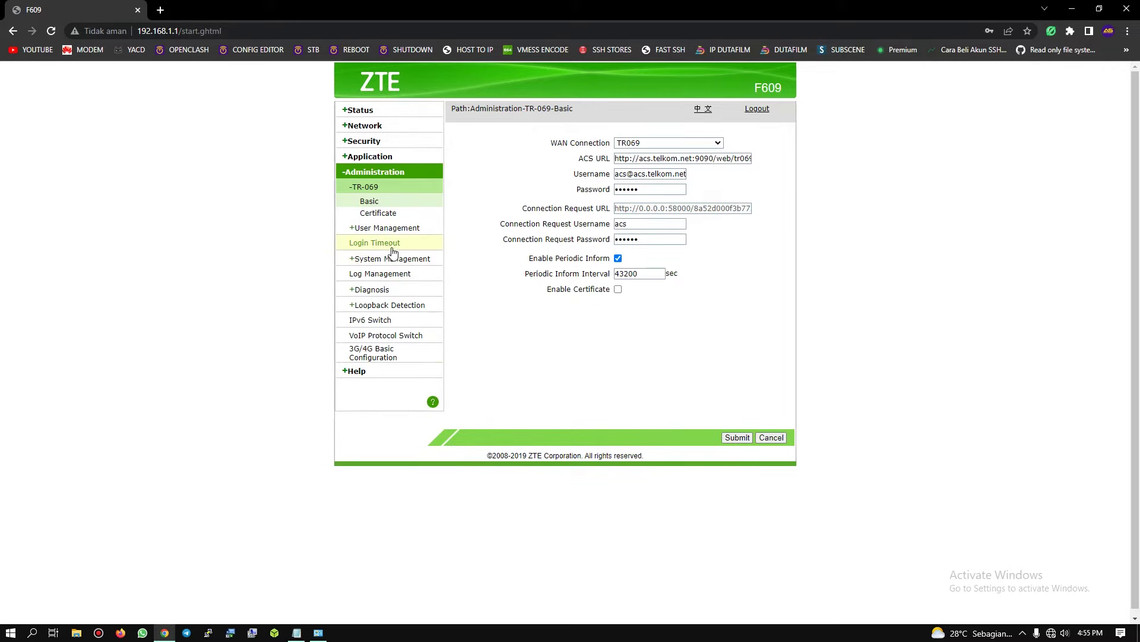
left_click(383, 230)
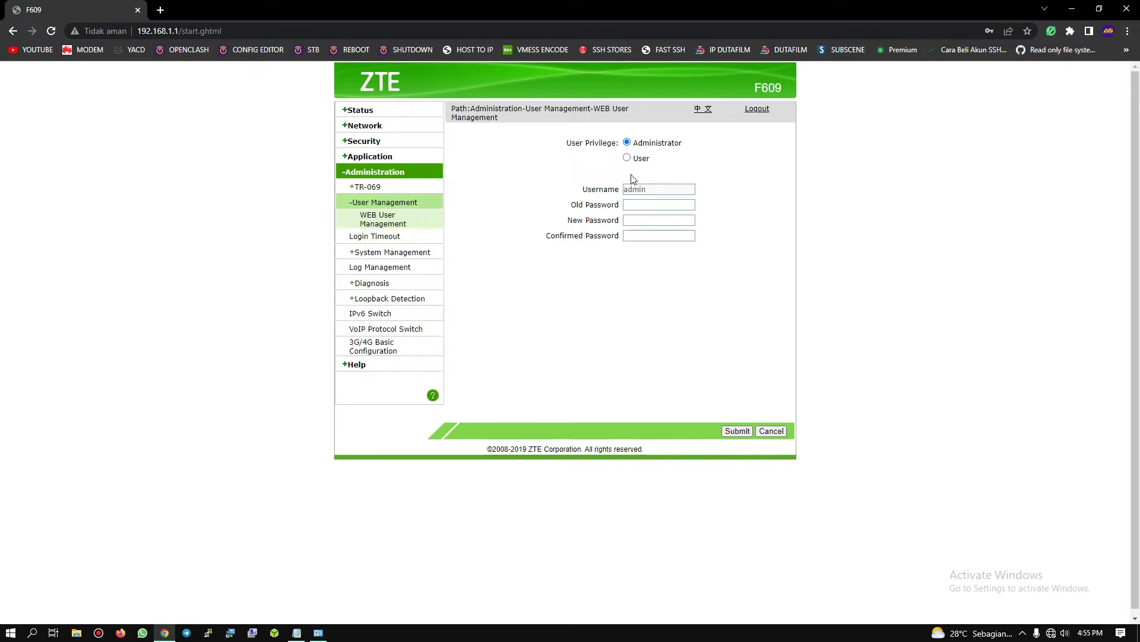
left_click(643, 209)
left_click(642, 222)
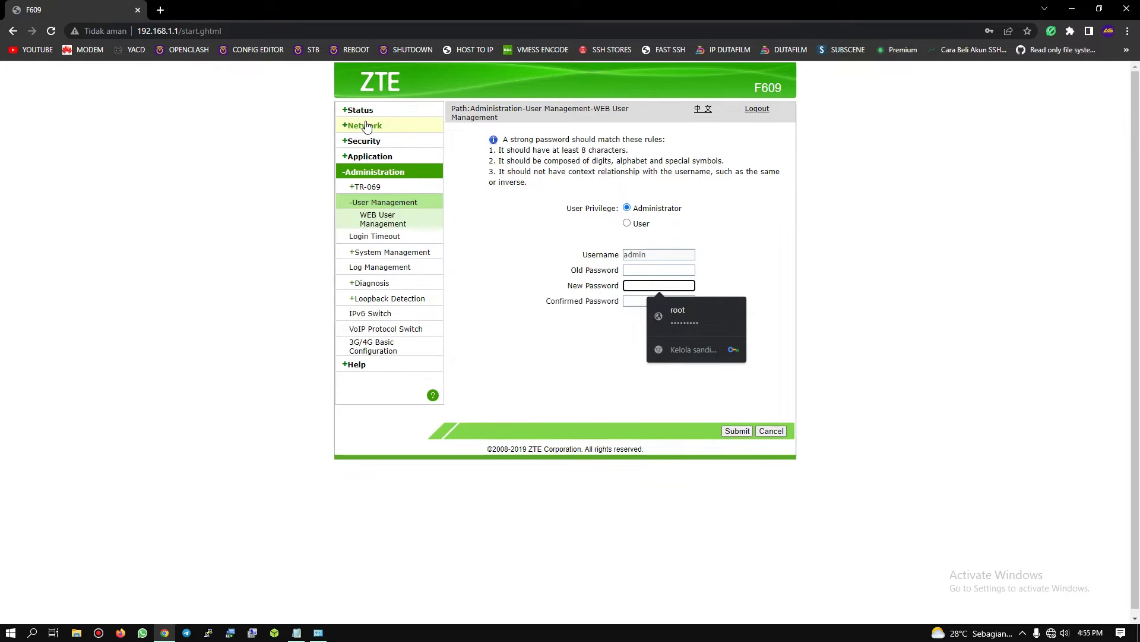
left_click(357, 130)
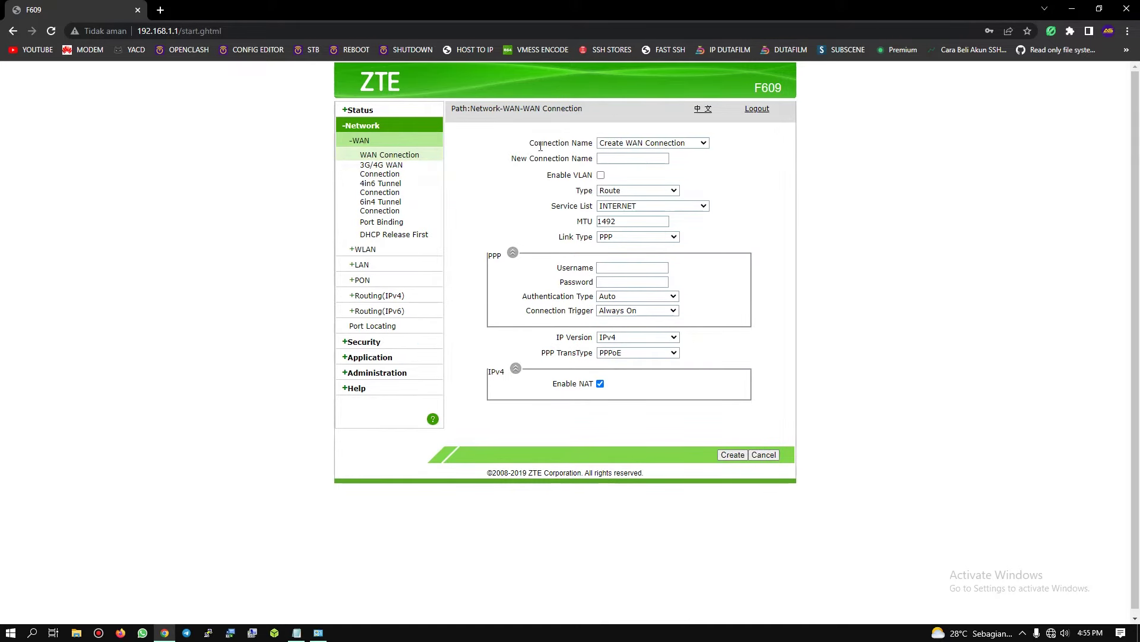
Start a new Route-type WAN connection named OpenWrt
left_click_drag(531, 142, 581, 147)
left_click(717, 159)
left_click(656, 190)
left_click(694, 188)
left_click(646, 146)
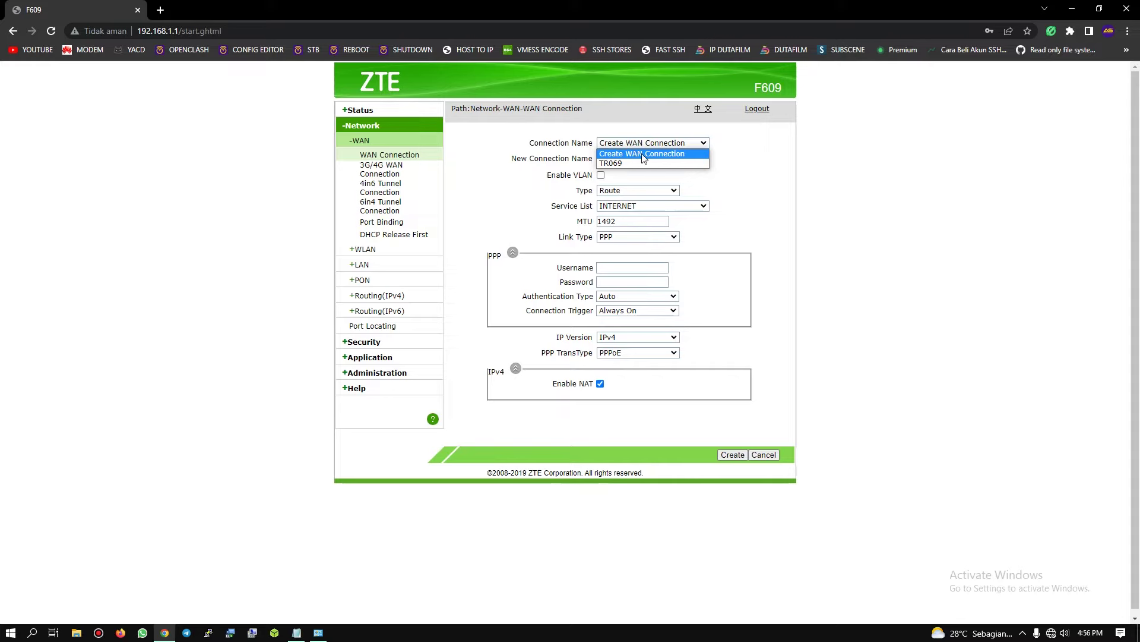
left_click(643, 154)
left_click(614, 159)
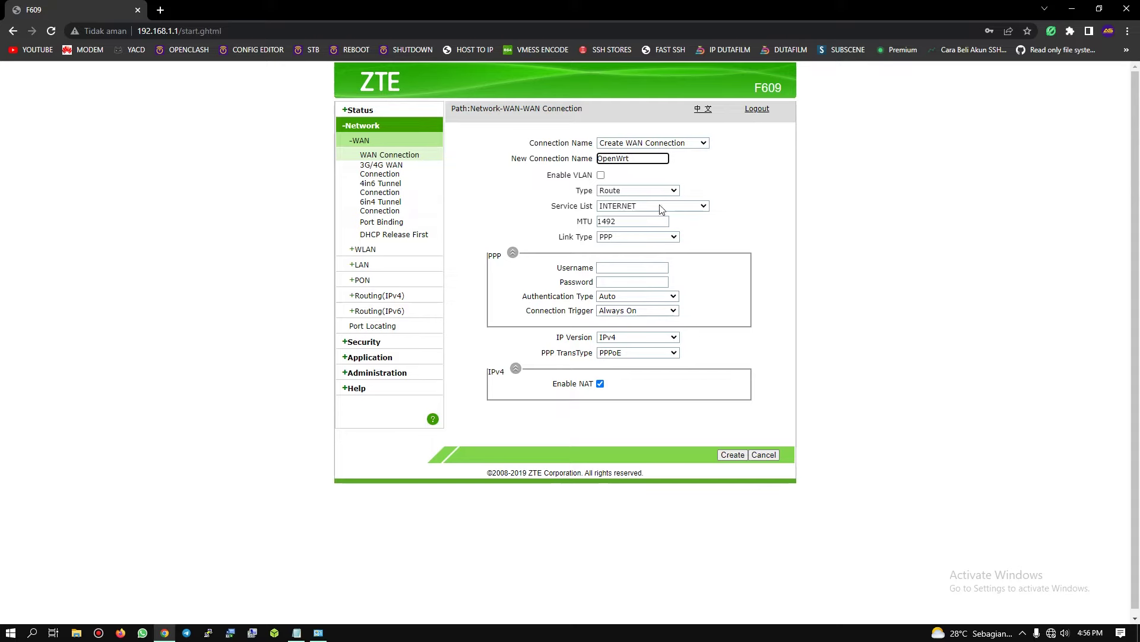
Keep service INTERNET, set link type IP with DHCP addressing, and create the connection
left_click(650, 190)
left_click(651, 192)
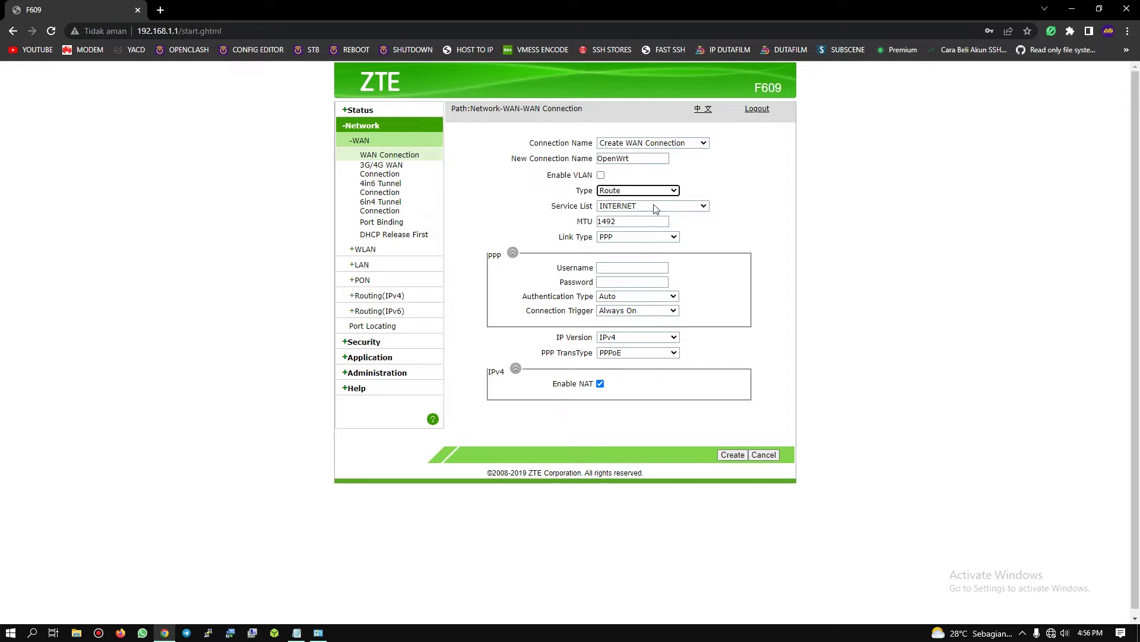
left_click(674, 211)
left_click(618, 216)
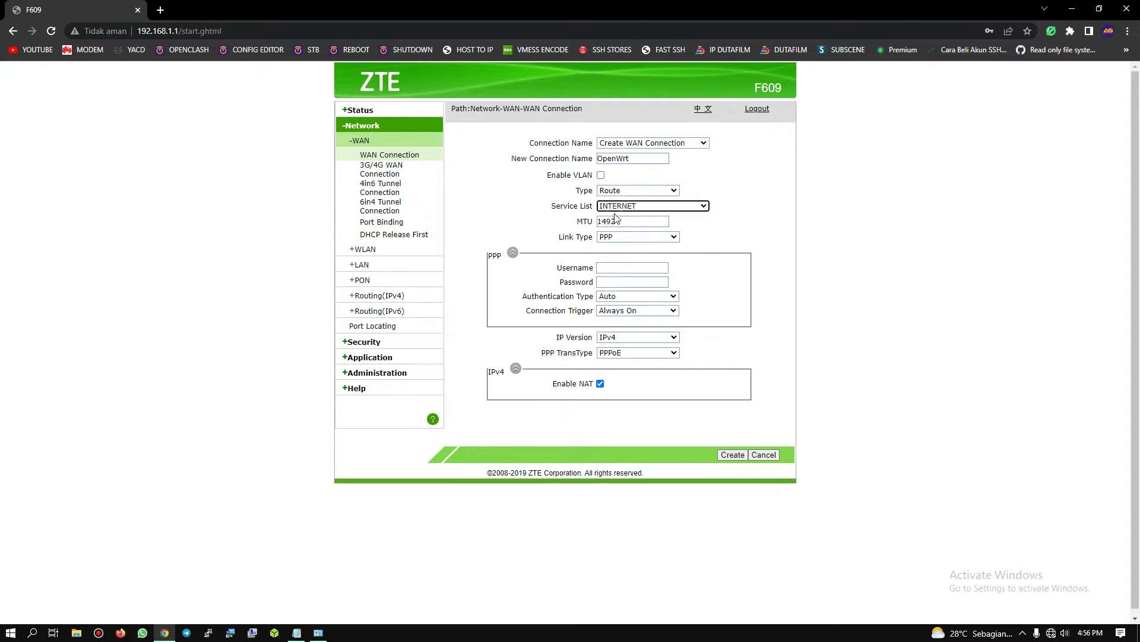
left_click(650, 191)
left_click(650, 190)
left_click(651, 240)
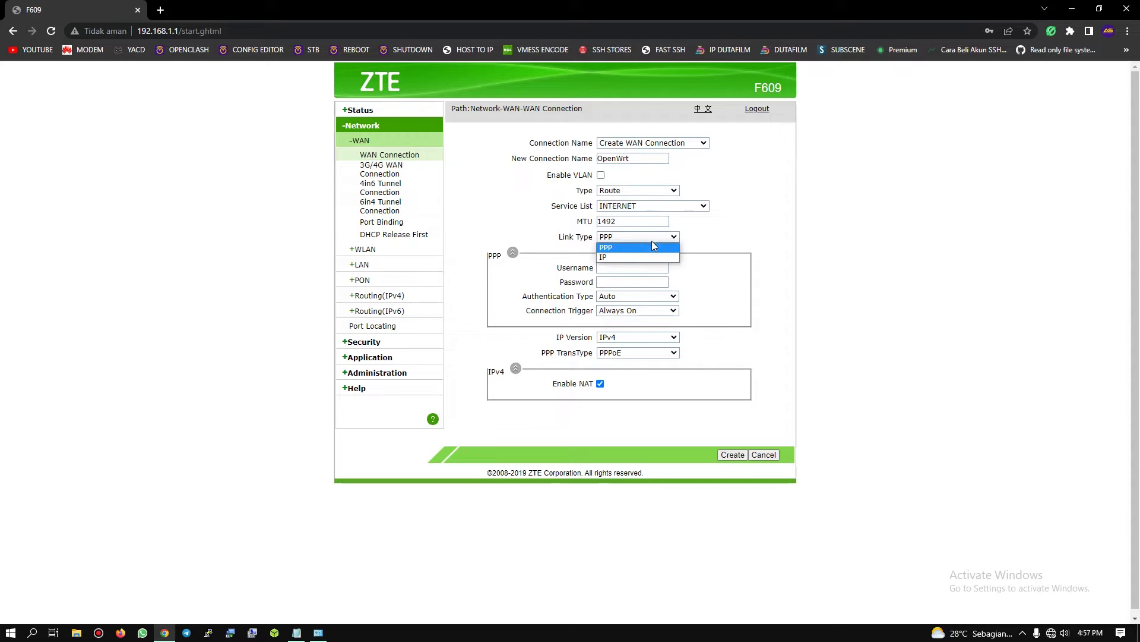
left_click(631, 251)
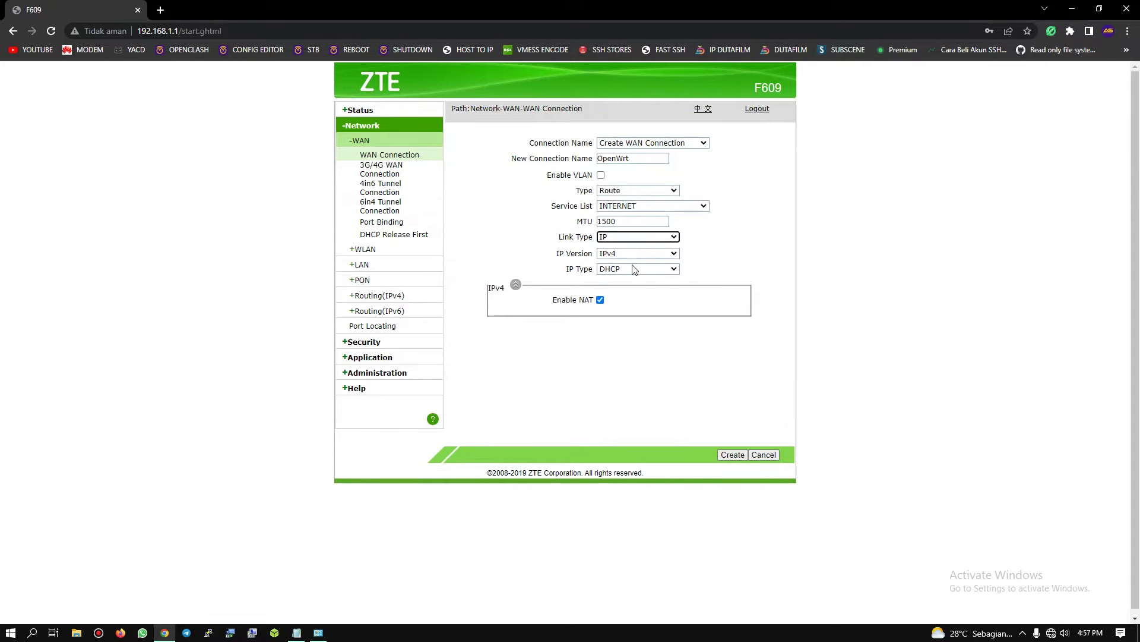
left_click(659, 270)
left_click(661, 275)
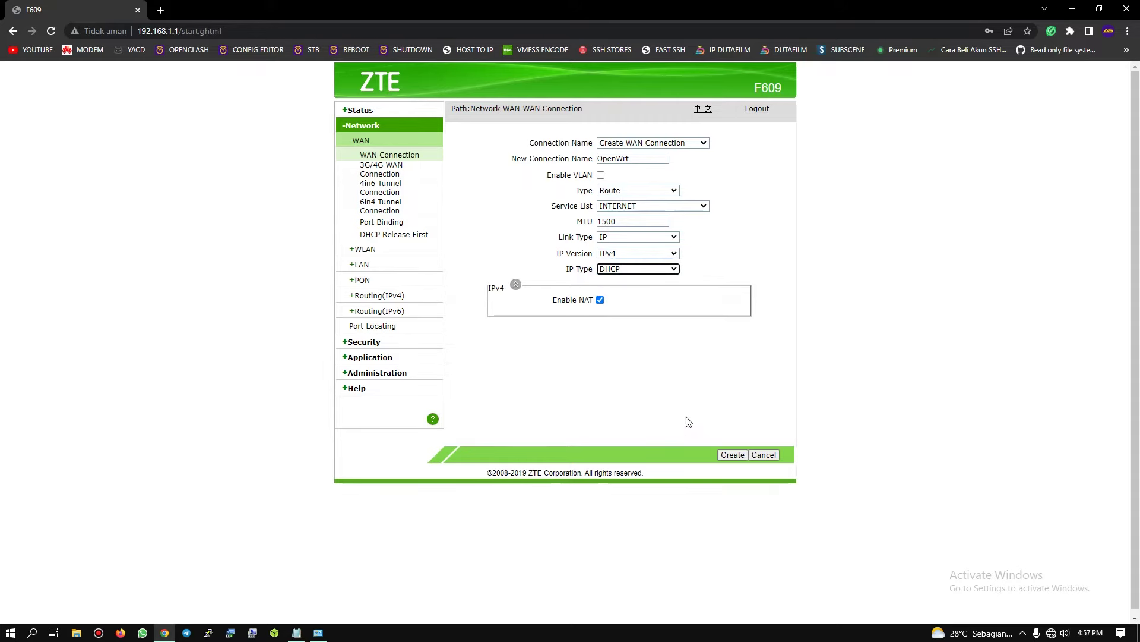
left_click(732, 457)
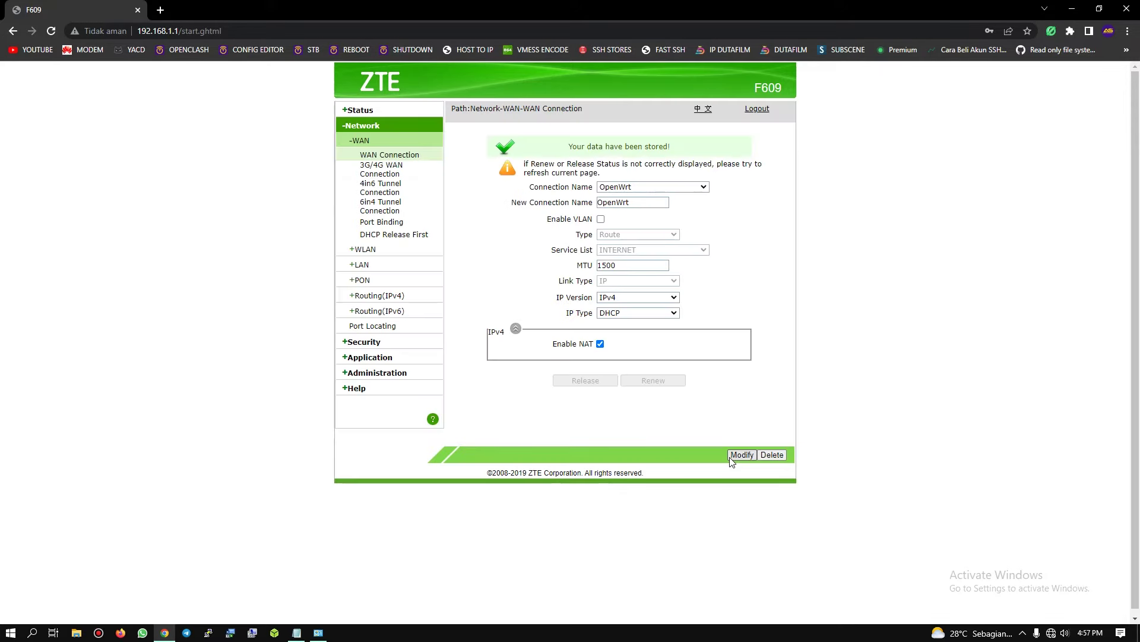
Open Port Binding and select the OpenWrt WAN connection
left_click(387, 173)
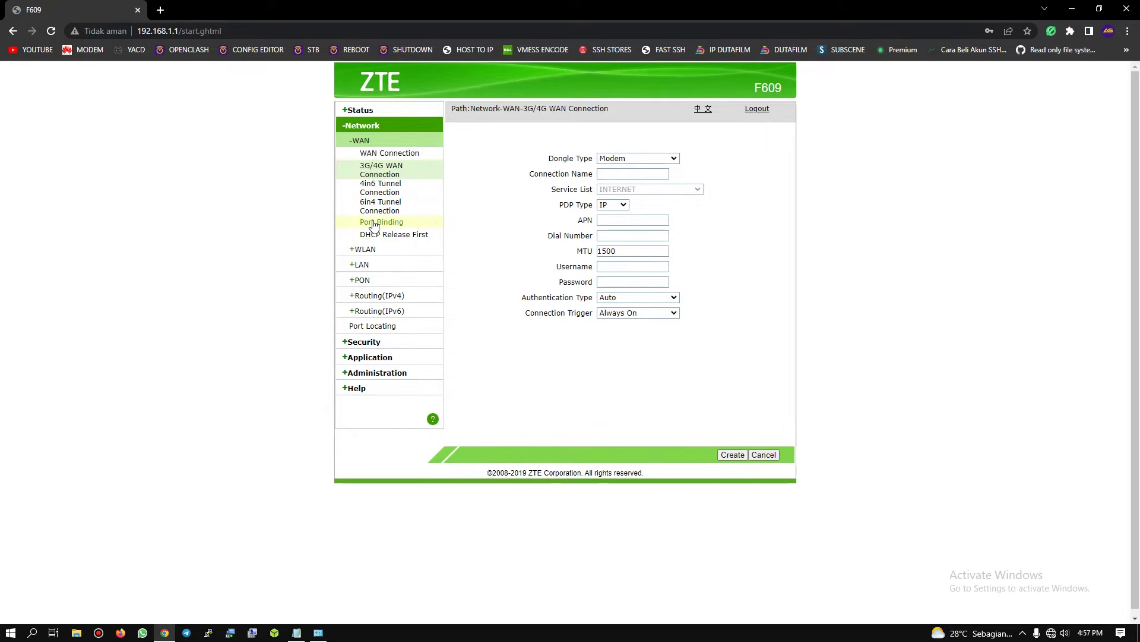
left_click(381, 221)
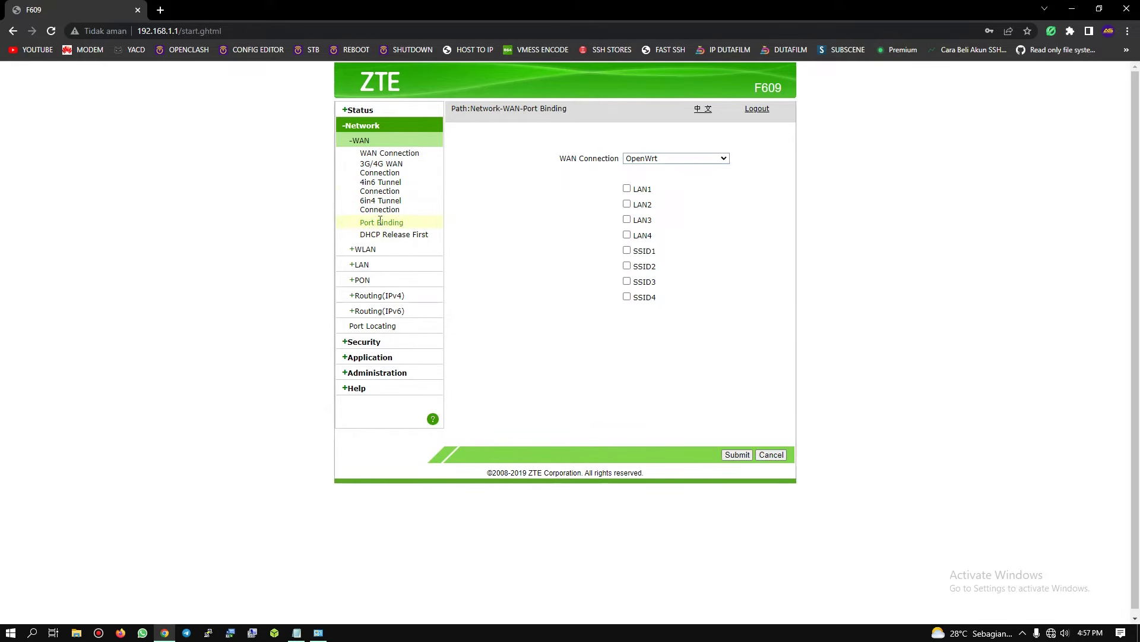
left_click(670, 158)
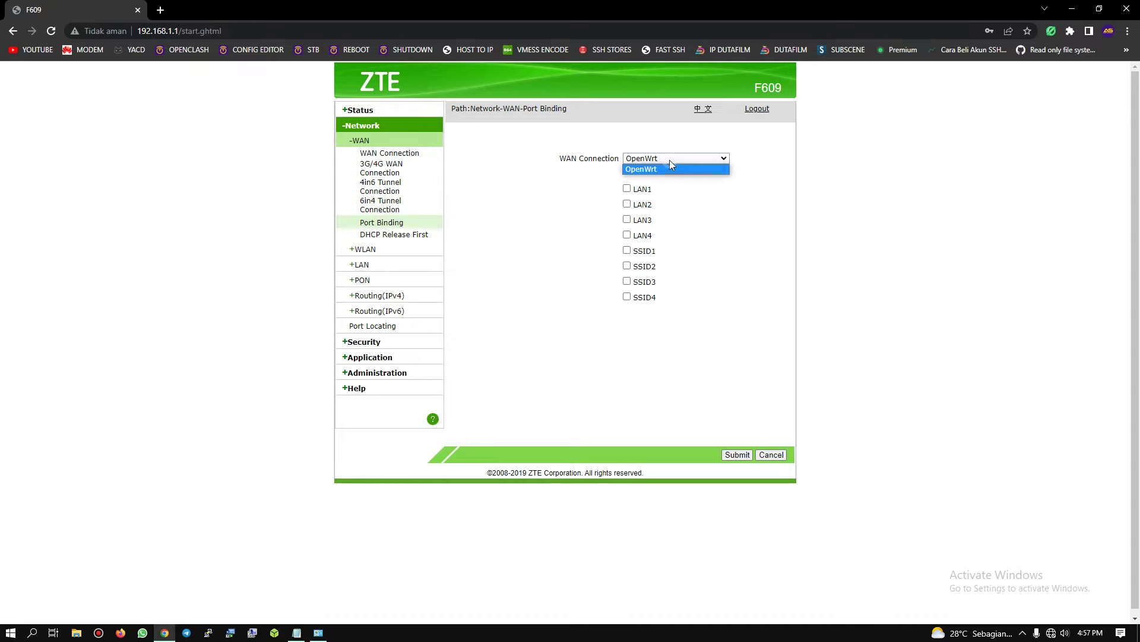
left_click(641, 171)
Bind LAN1–LAN4 and SSID1–SSID4 to OpenWrt and submit the binding
left_click(627, 188)
left_click(627, 203)
left_click(627, 219)
left_click(627, 234)
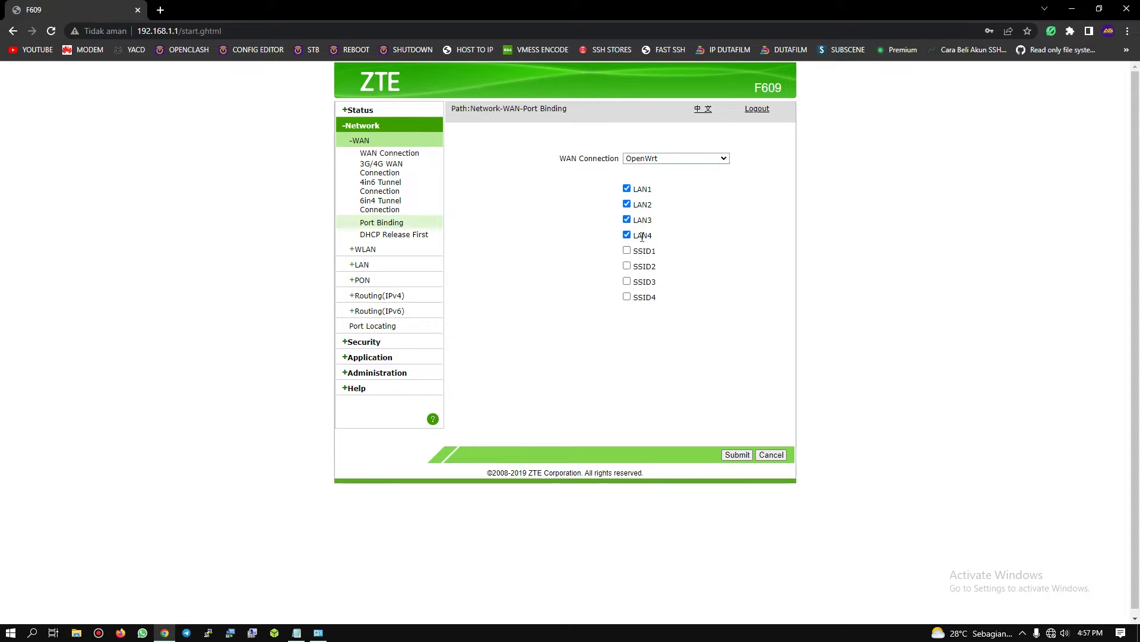
left_click(627, 250)
left_click(626, 265)
left_click(627, 281)
left_click(626, 296)
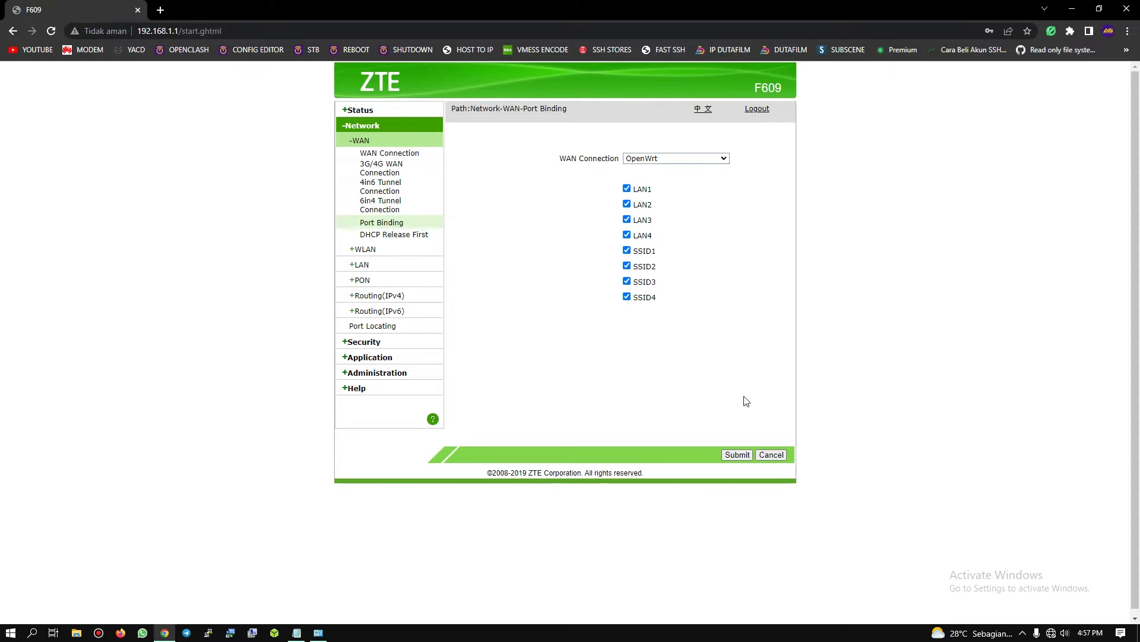
left_click(737, 455)
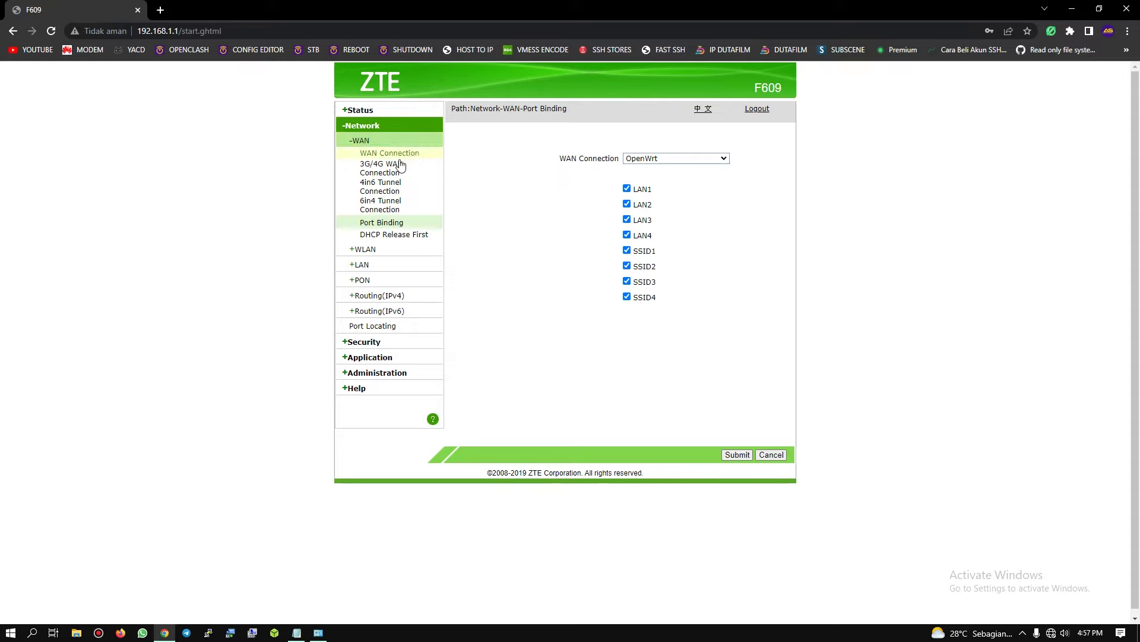
Browse the WAN DHCP Release First, 6in4 and 4in6 tunnel pages
left_click(380, 238)
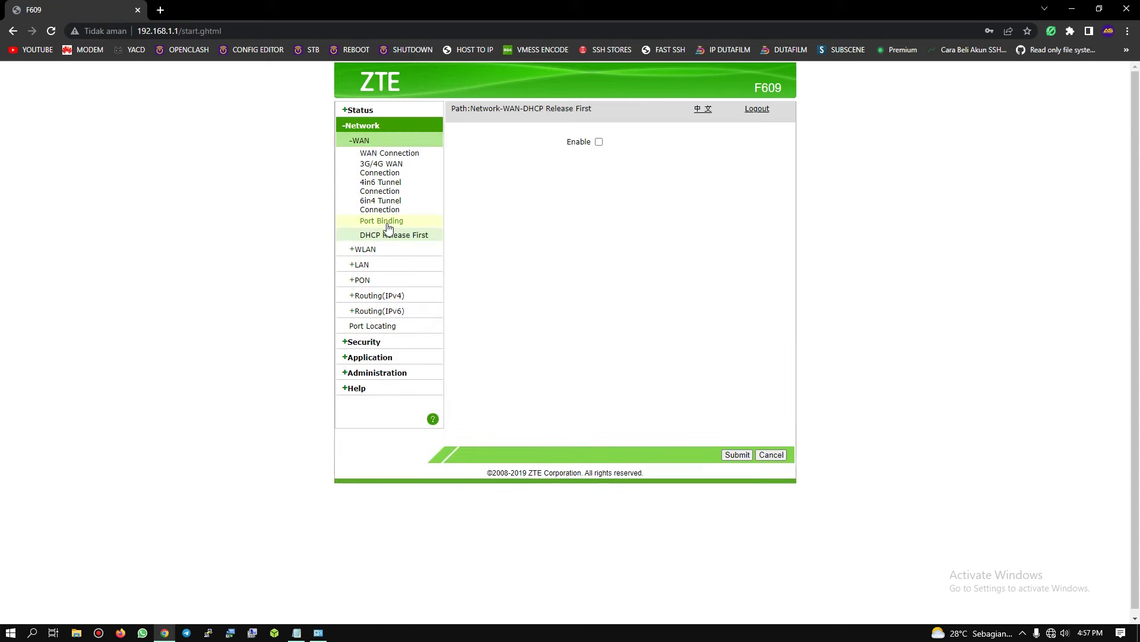
left_click(385, 204)
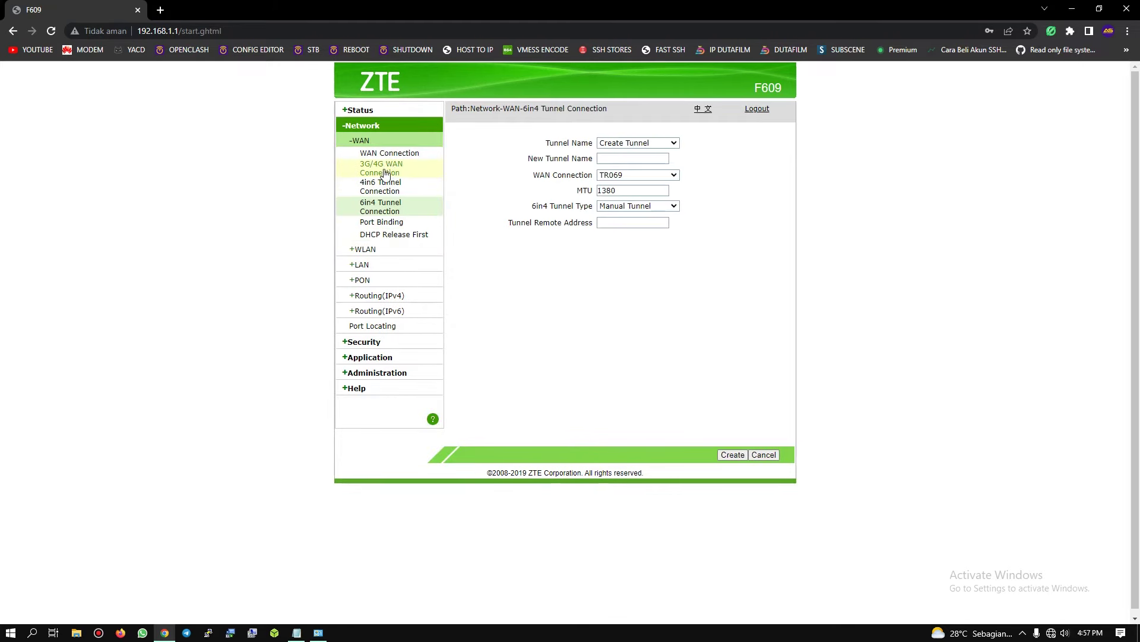
left_click(382, 186)
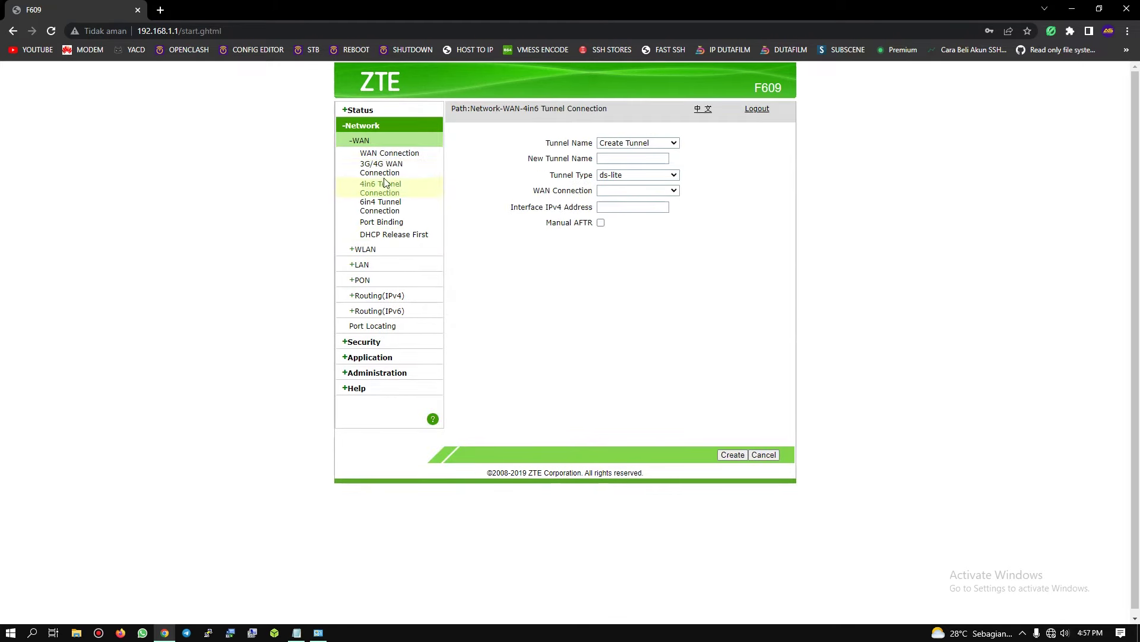
Save WLAN Basic with radio enabled, mixed 802.11b/g/n mode and channel Auto
left_click(364, 249)
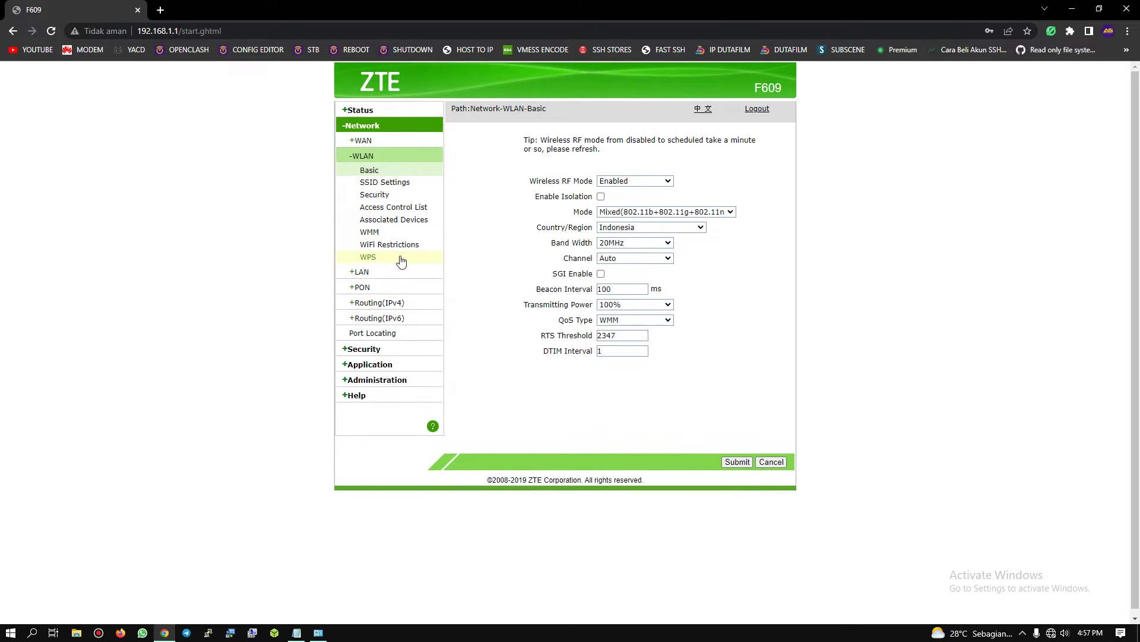
left_click(642, 183)
left_click(642, 183)
left_click(639, 212)
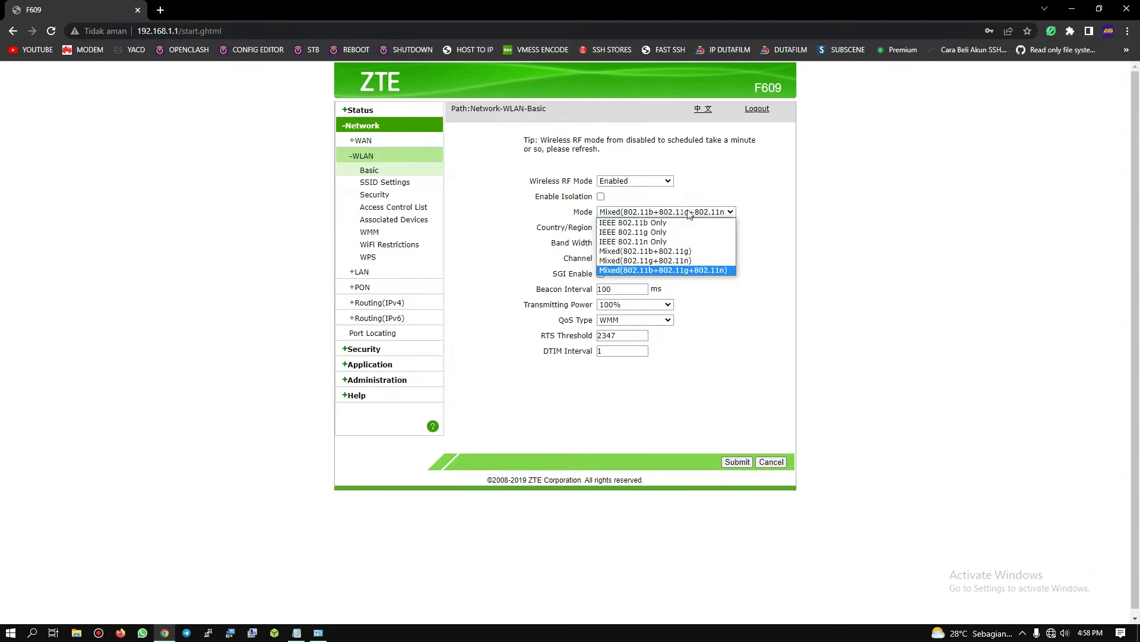
left_click(687, 272)
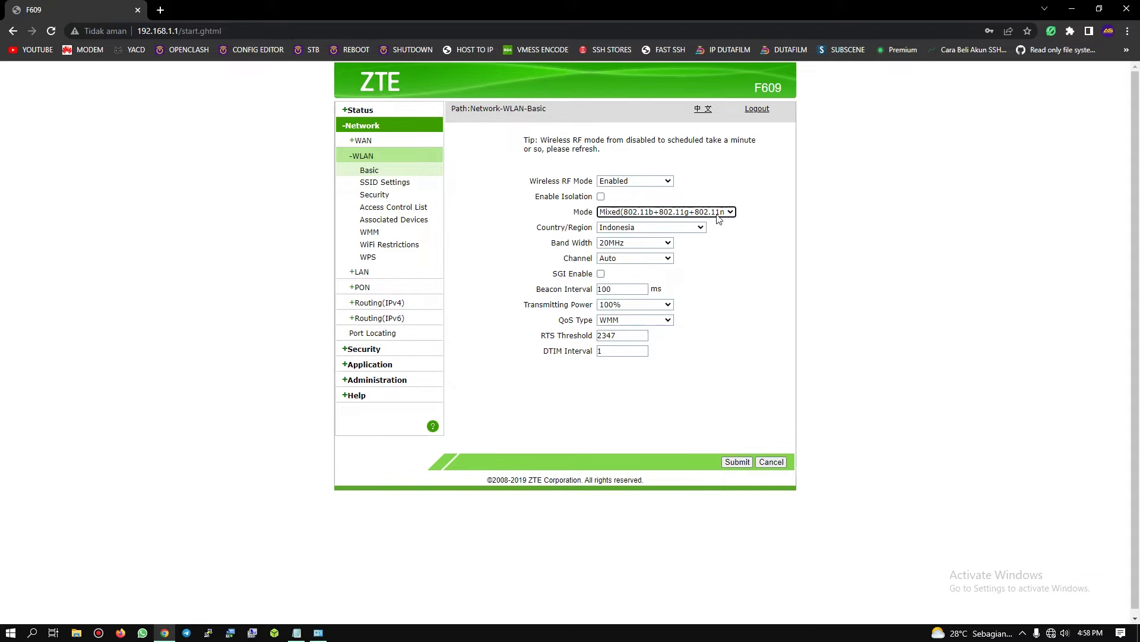
left_click(656, 260)
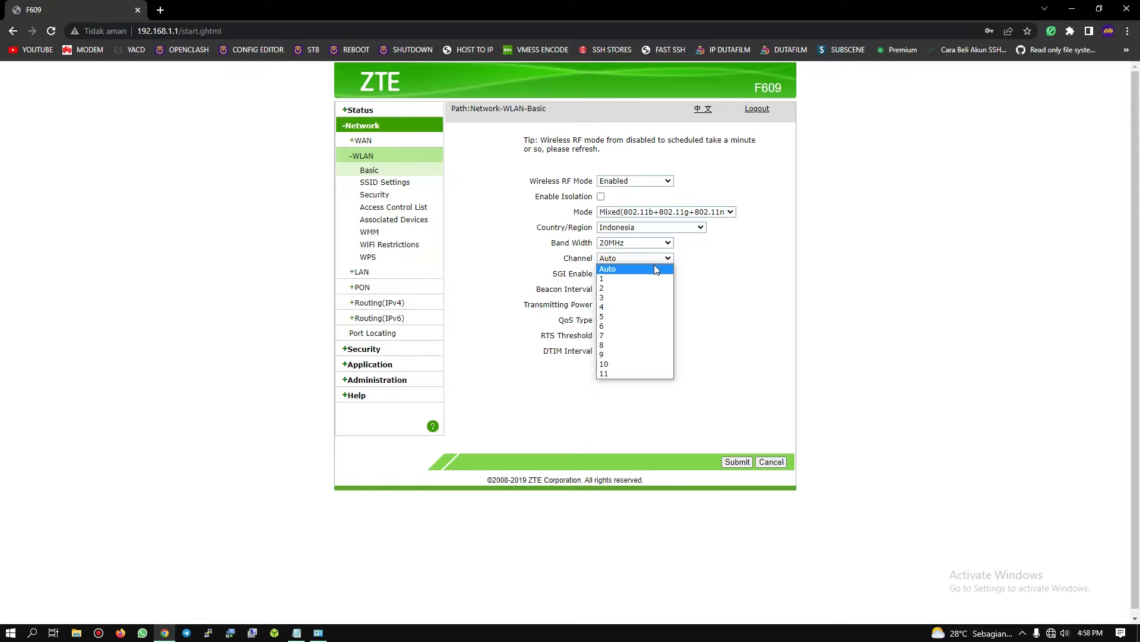
left_click(627, 270)
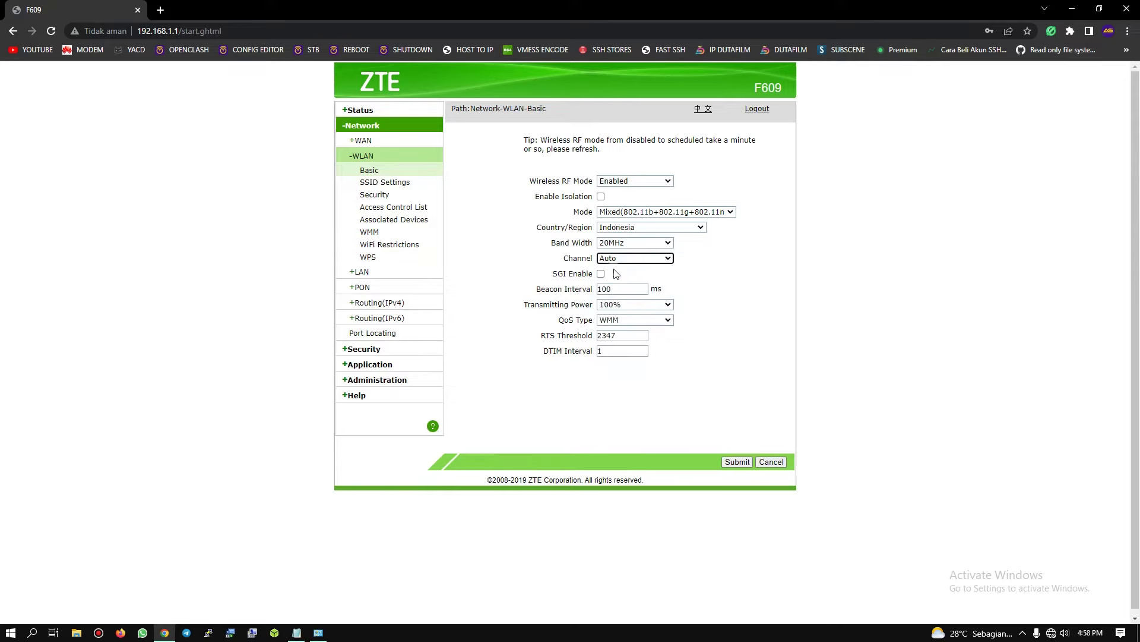
left_click(658, 261)
left_click(644, 268)
left_click(737, 462)
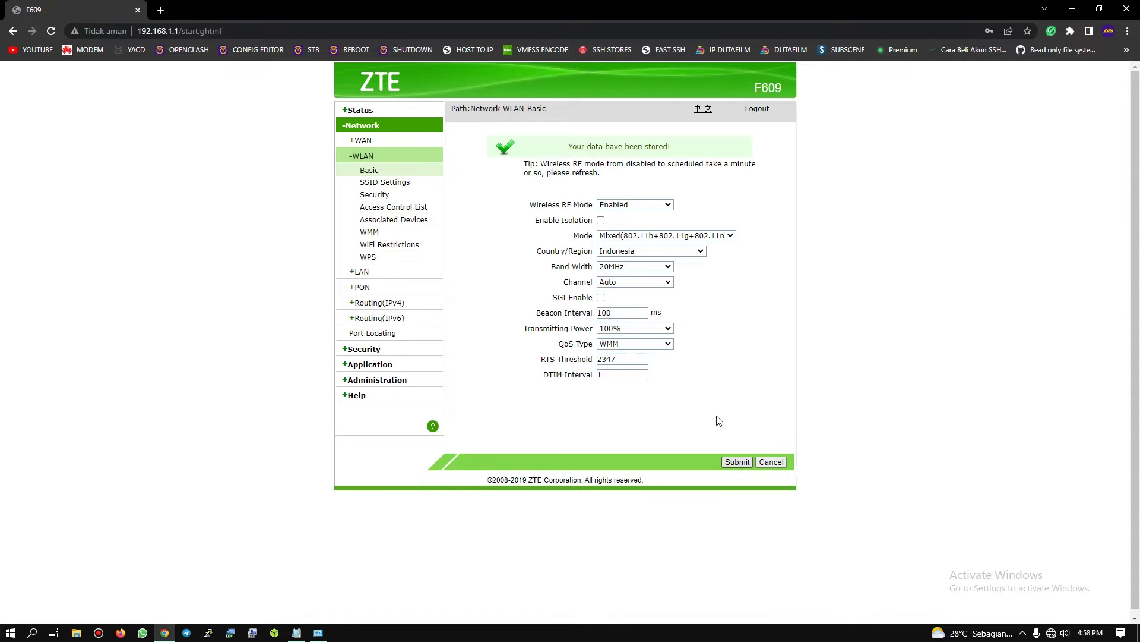
left_click(373, 169)
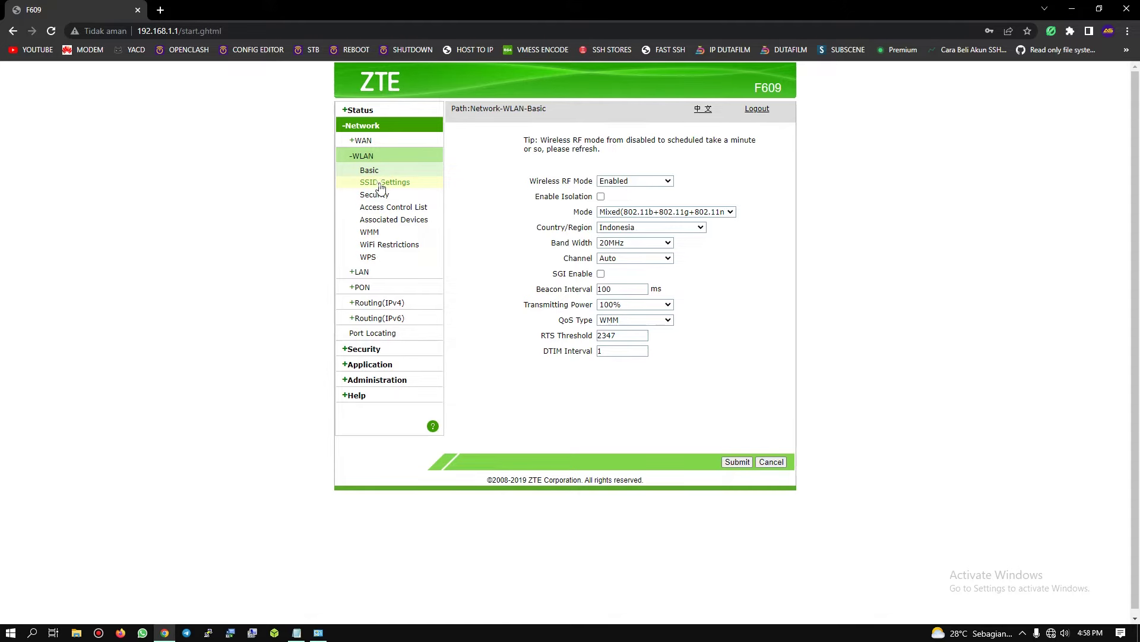
Open the WLAN SSID settings for SSID1
left_click(380, 184)
left_click(647, 158)
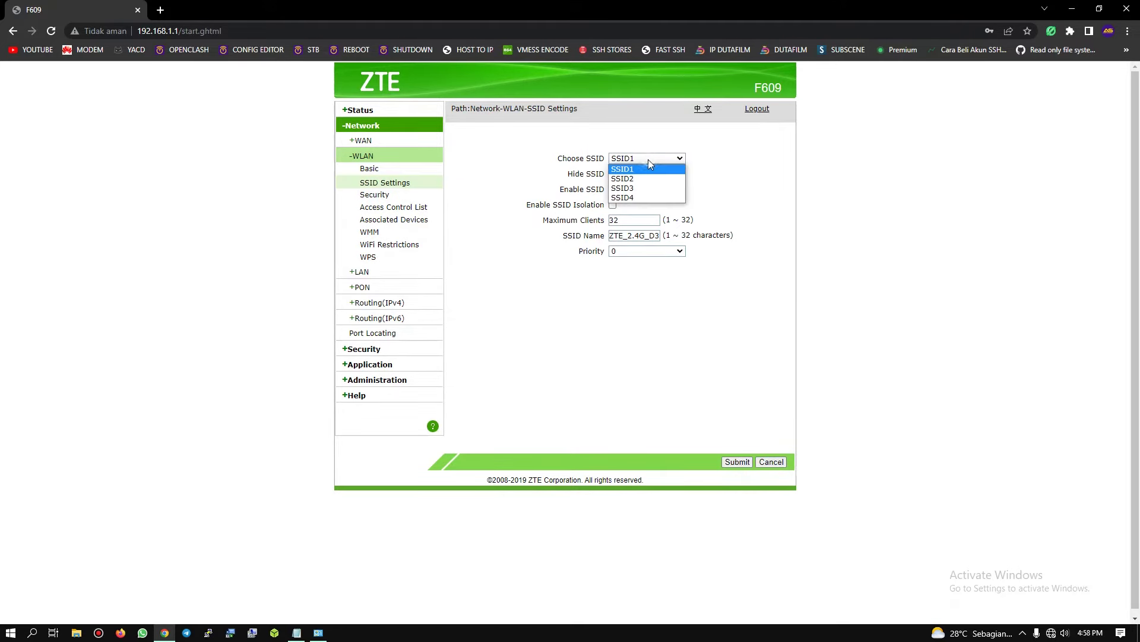
left_click(621, 171)
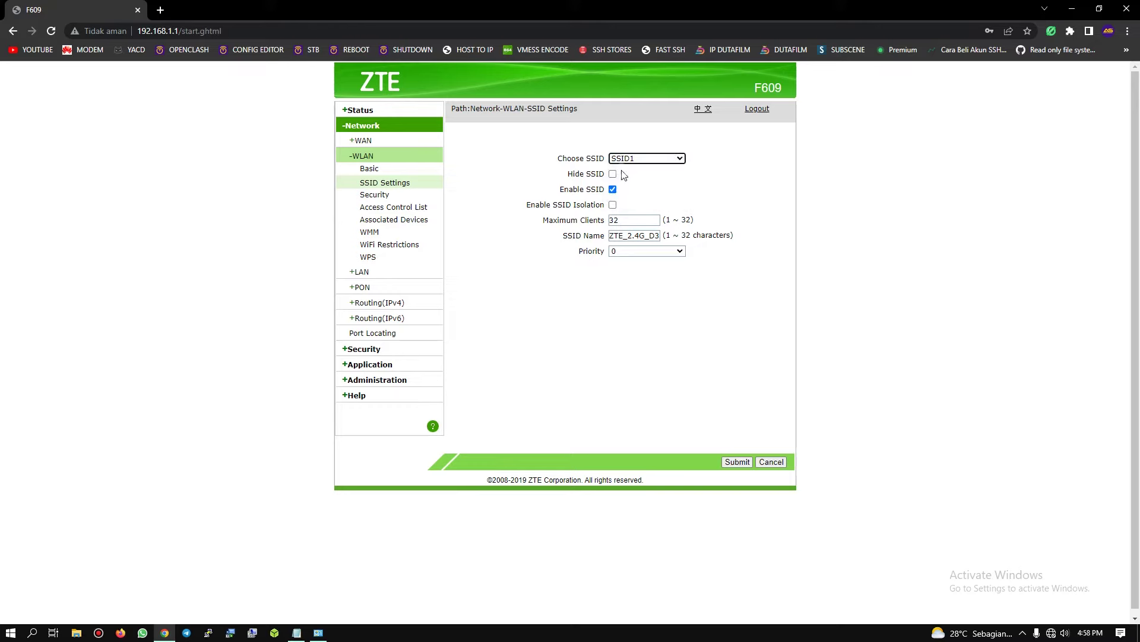
left_click_drag(562, 192, 607, 192)
left_click(635, 217)
left_click_drag(578, 220, 611, 221)
left_click(625, 221)
Rename SSID1 to 'AGUS WIFI AREA', keep priority 0, and submit
left_click_drag(611, 236, 697, 238)
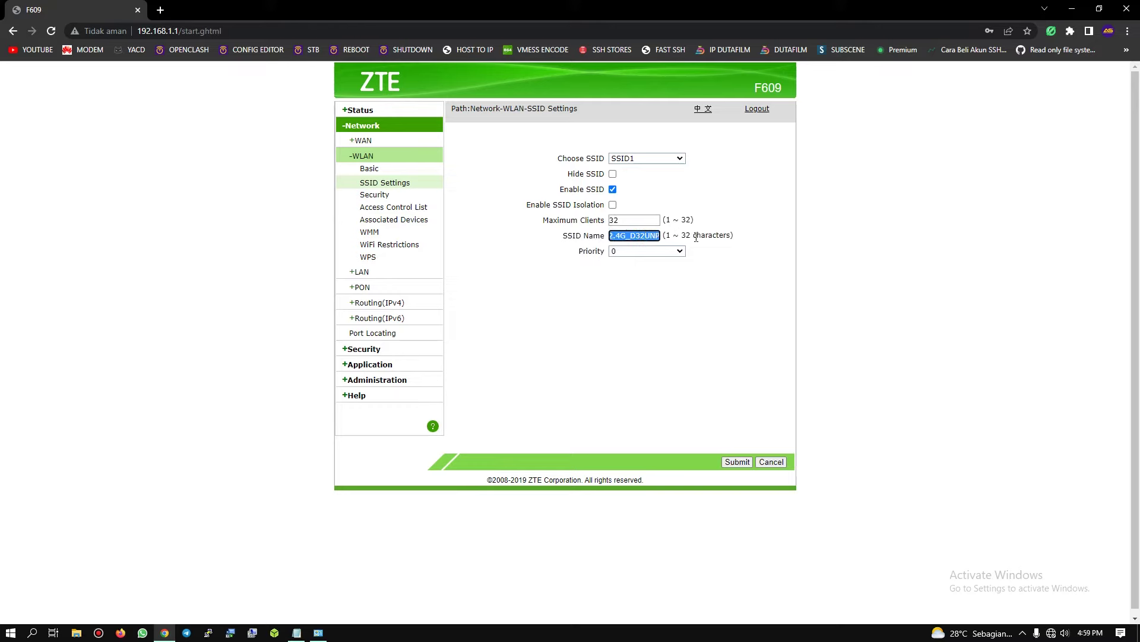
key("BackSpace")
type("AGUS WIFI AREA")
key("Home")
key("End")
left_click(664, 253)
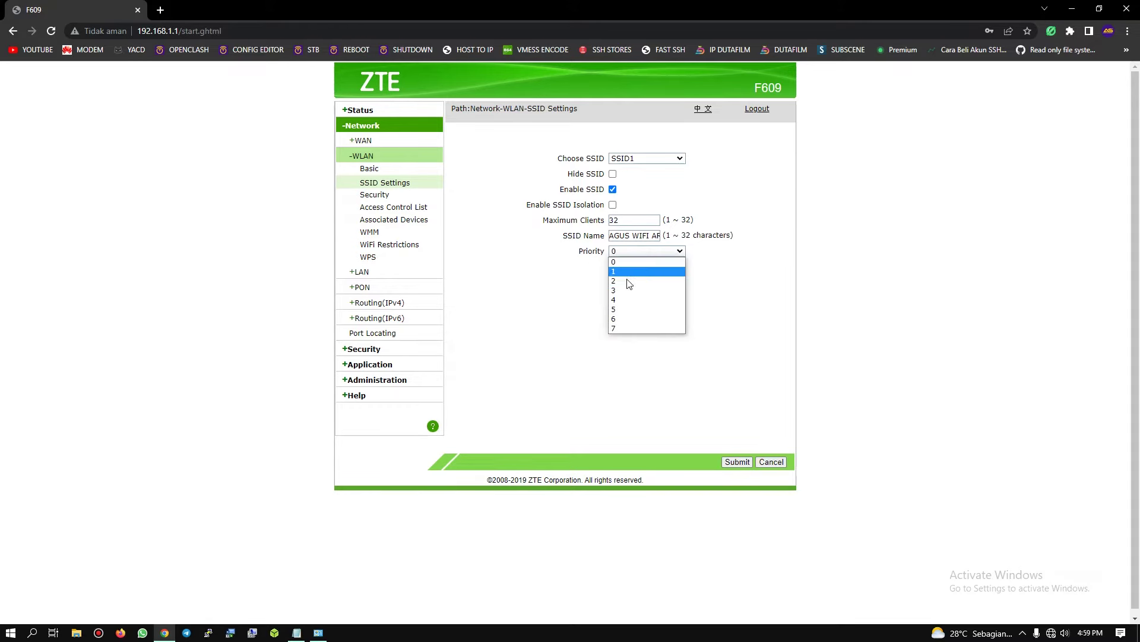
left_click(639, 264)
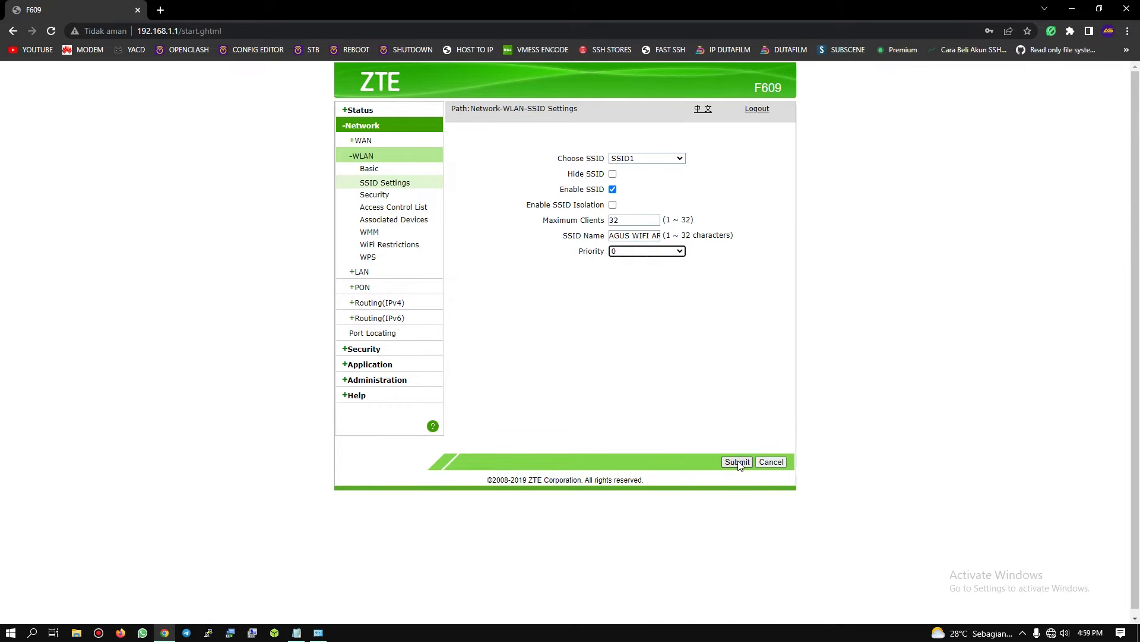
left_click(737, 462)
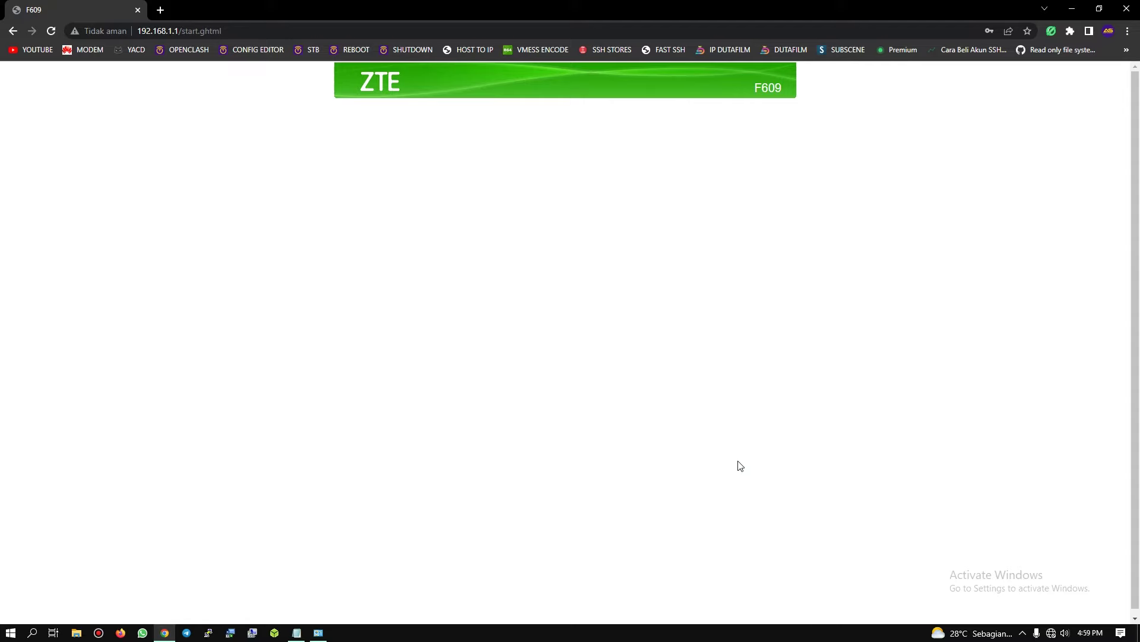
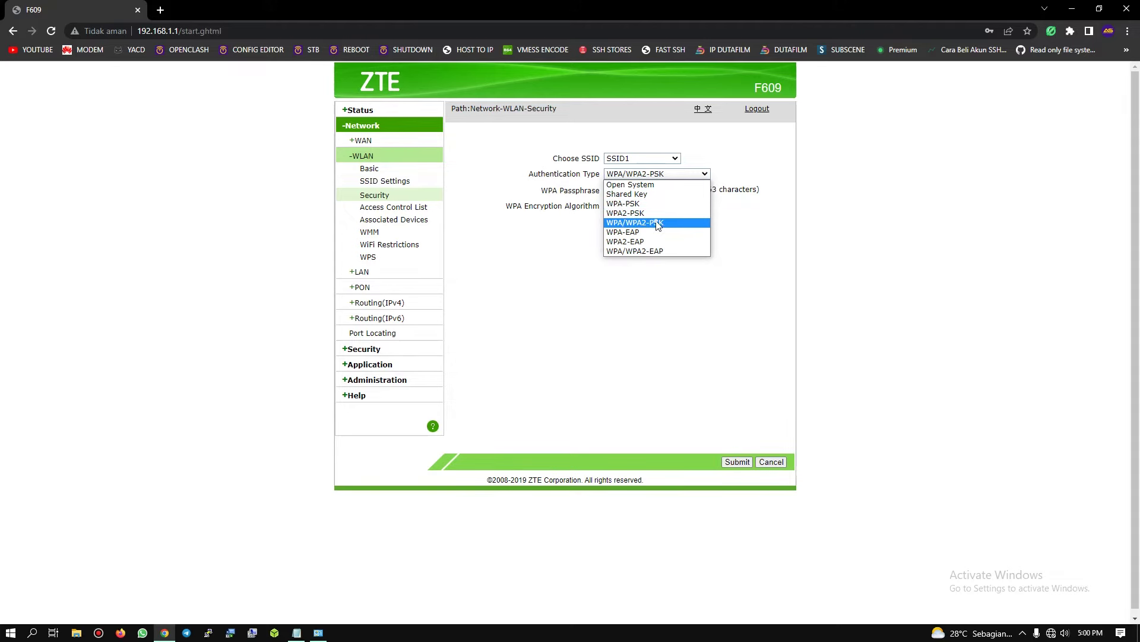
Set SSID1's authentication type to WPA2-PSK
left_click(659, 222)
left_click(682, 175)
left_click(658, 212)
left_click(703, 176)
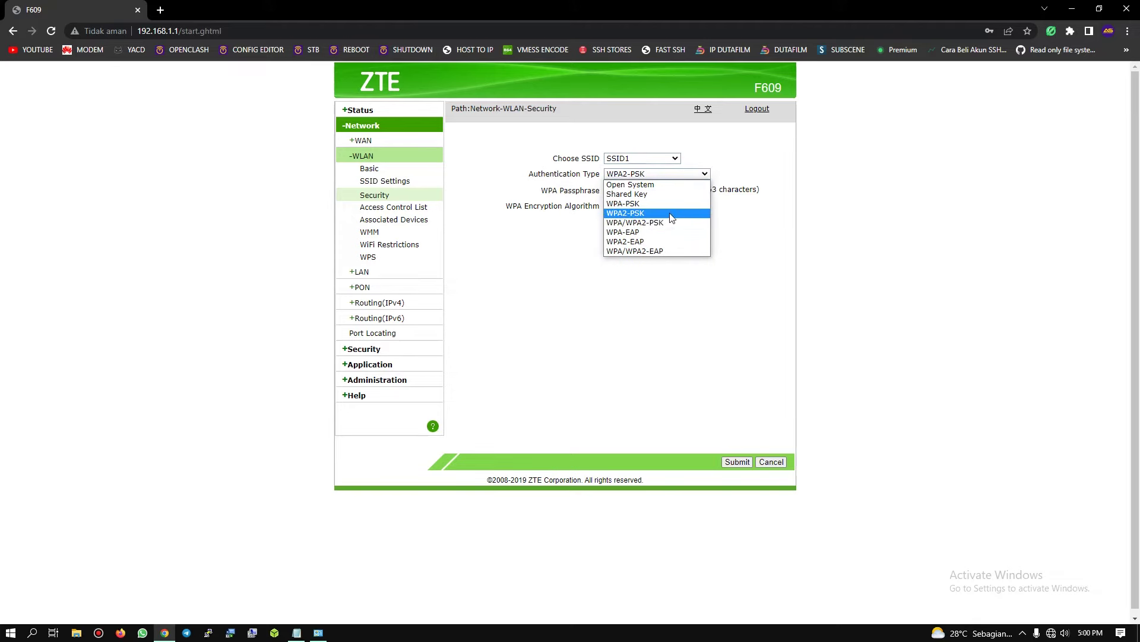
left_click(672, 218)
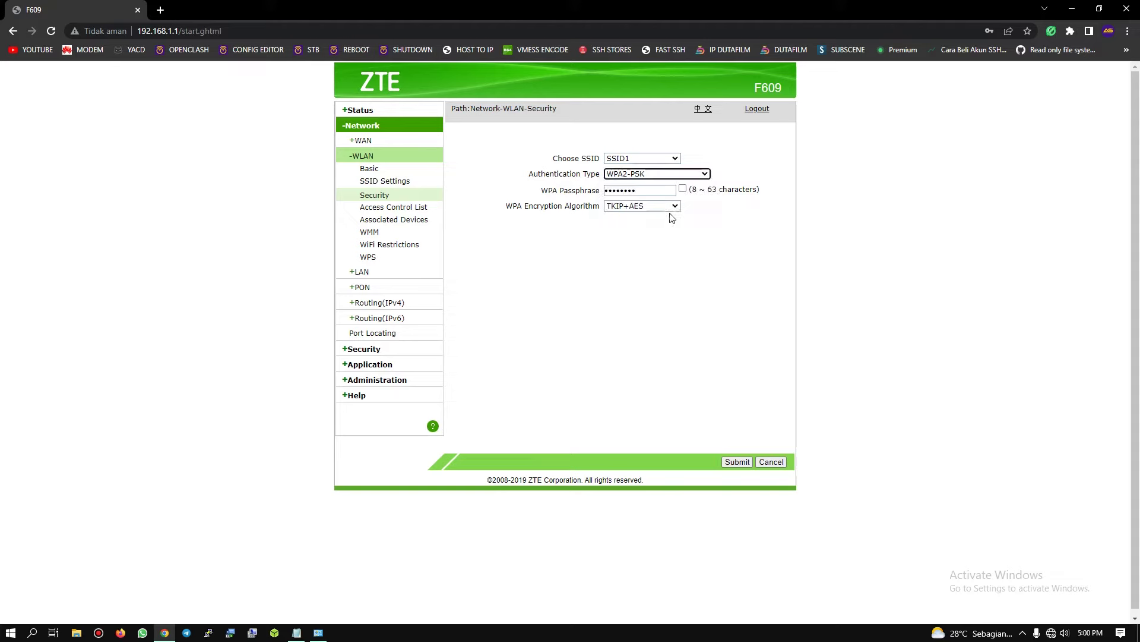
left_click(694, 173)
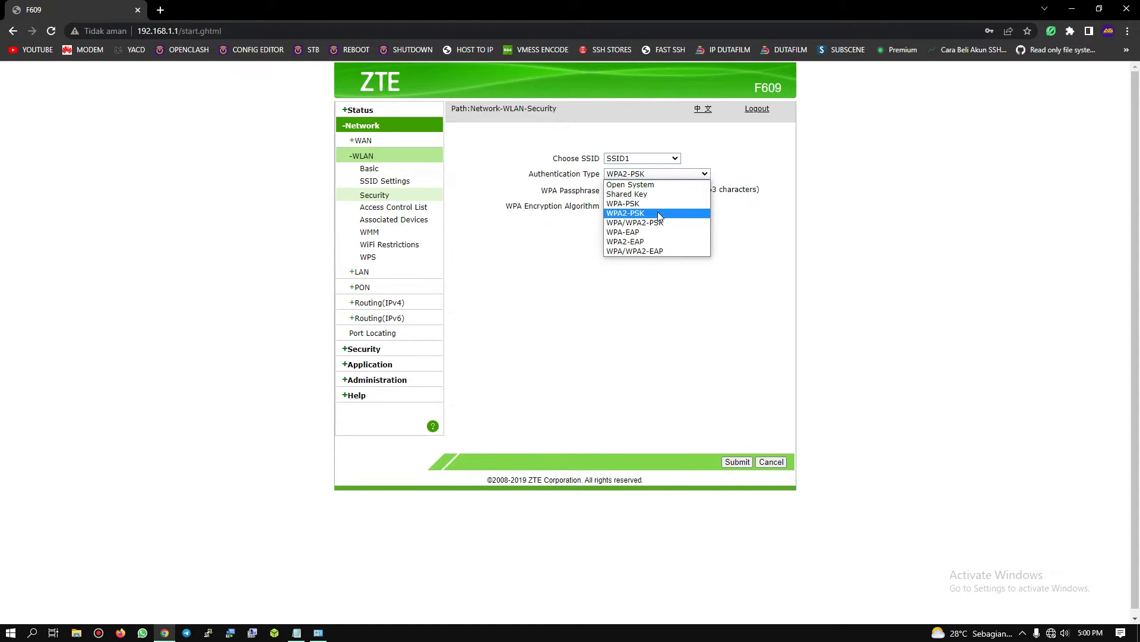
left_click(628, 218)
left_click(678, 177)
left_click(638, 217)
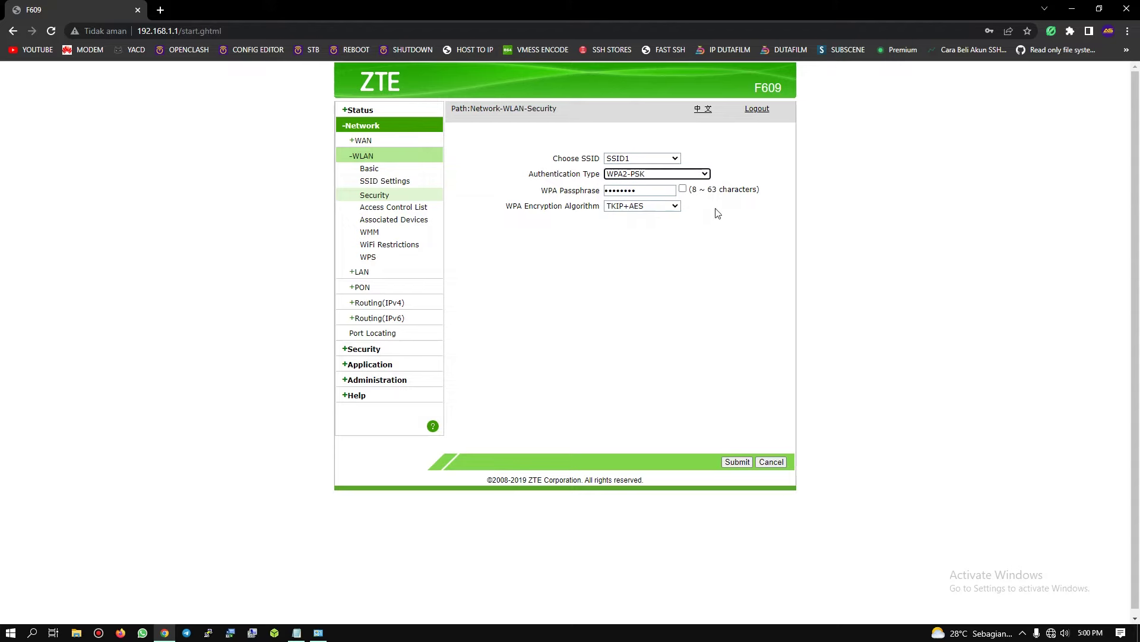
Replace the WPA passphrase with a new one, submit, and accept the weak-password warning
left_click(682, 189)
left_click_drag(657, 190, 551, 189)
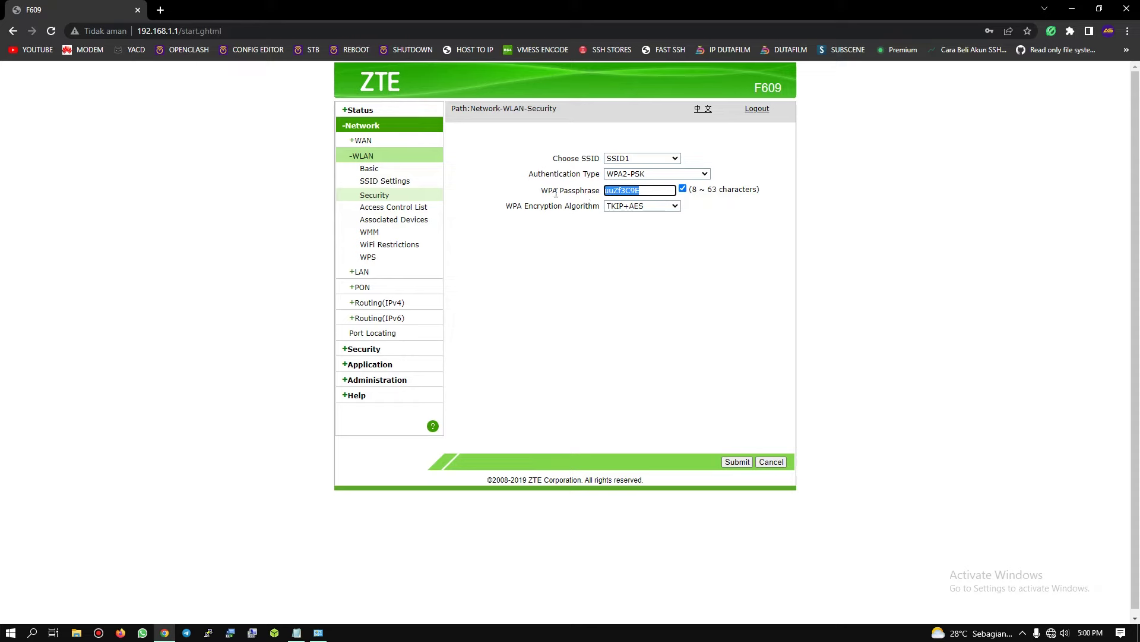
key("BackSpace")
left_click(737, 462)
left_click(523, 233)
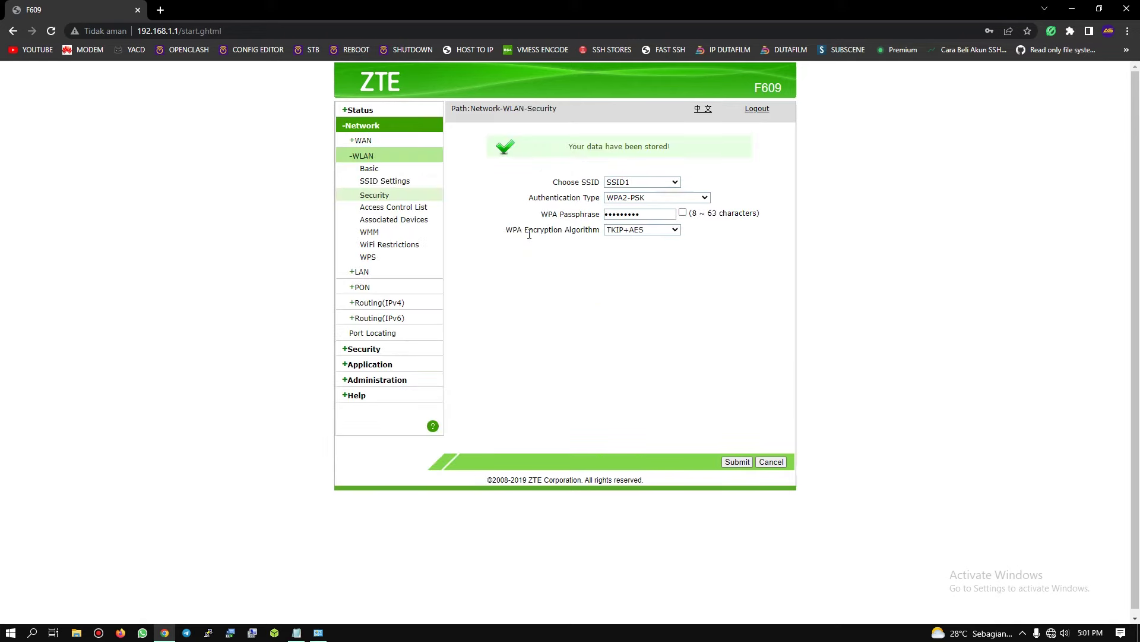
left_click(682, 214)
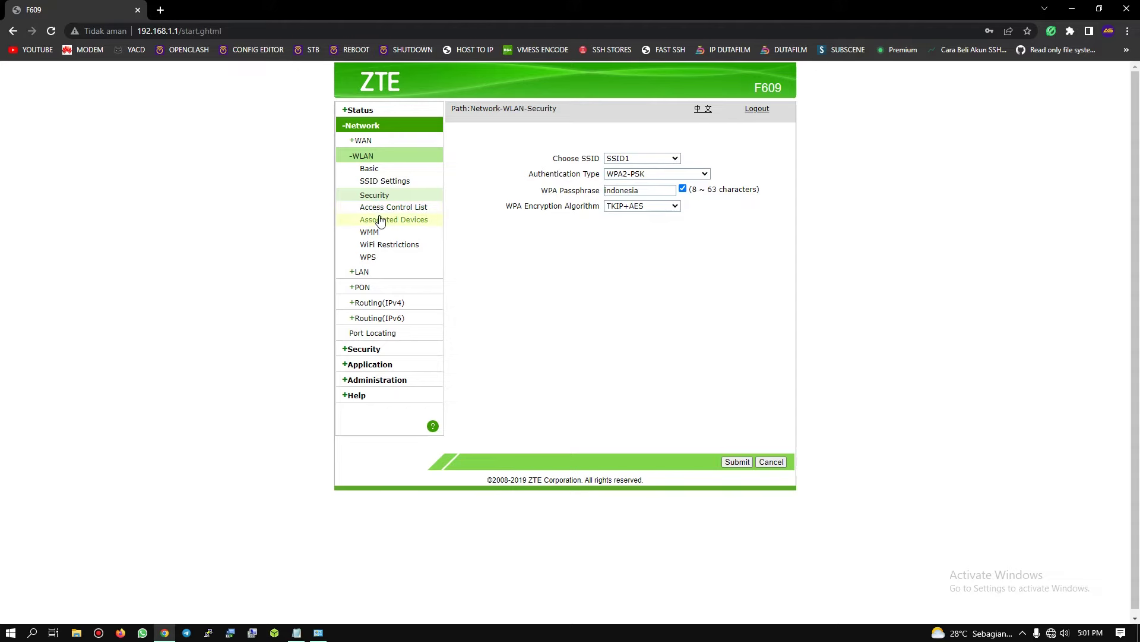
Set WPS Mode to Disabled on the WLAN WPS page
left_click(369, 258)
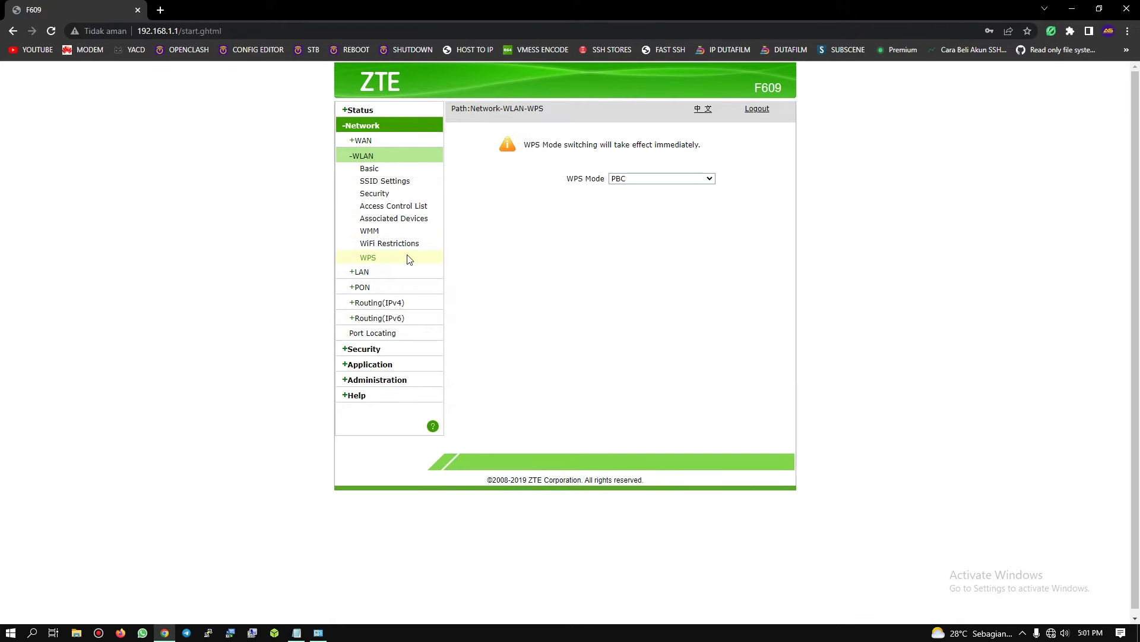
left_click(676, 185)
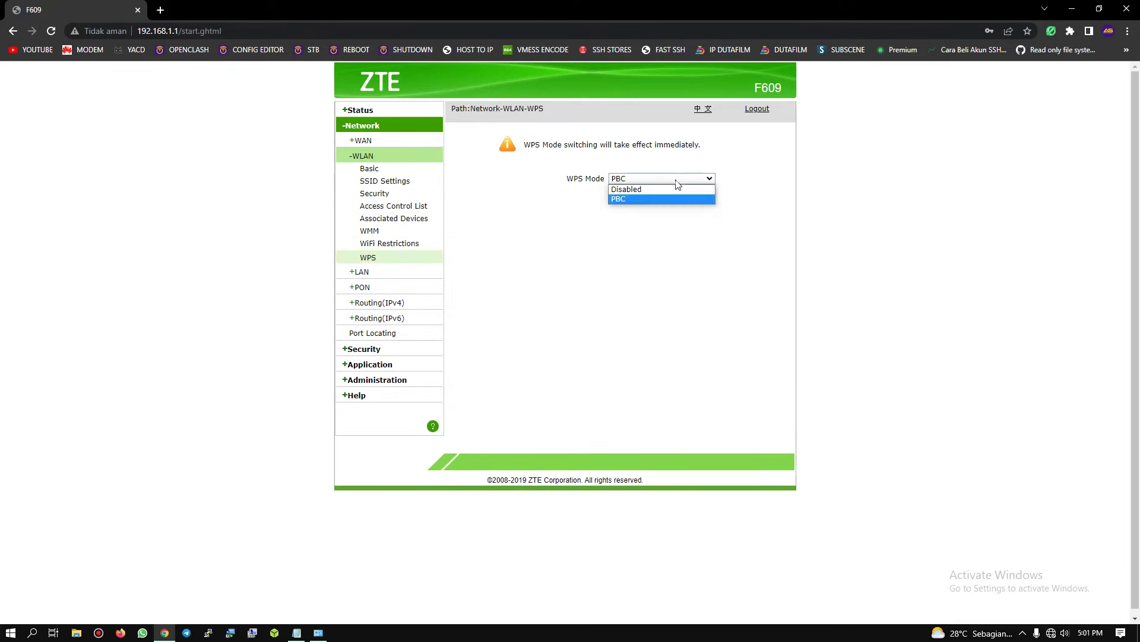
left_click(637, 186)
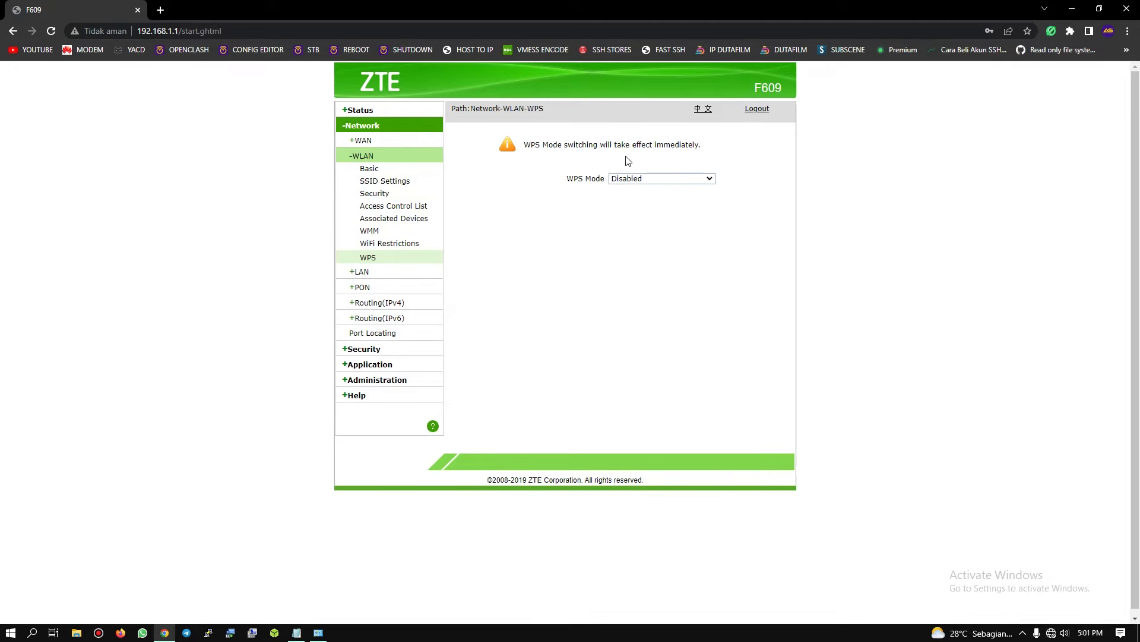
double_click(572, 179)
left_click(561, 184)
left_click(641, 181)
left_click(631, 189)
Confirm WPS Mode stays Disabled, then go to the LAN DHCP Server settings
left_click_drag(561, 184, 598, 181)
left_click(603, 198)
left_click_drag(568, 178, 587, 178)
left_click(579, 192)
triple_click(564, 180)
left_click(601, 202)
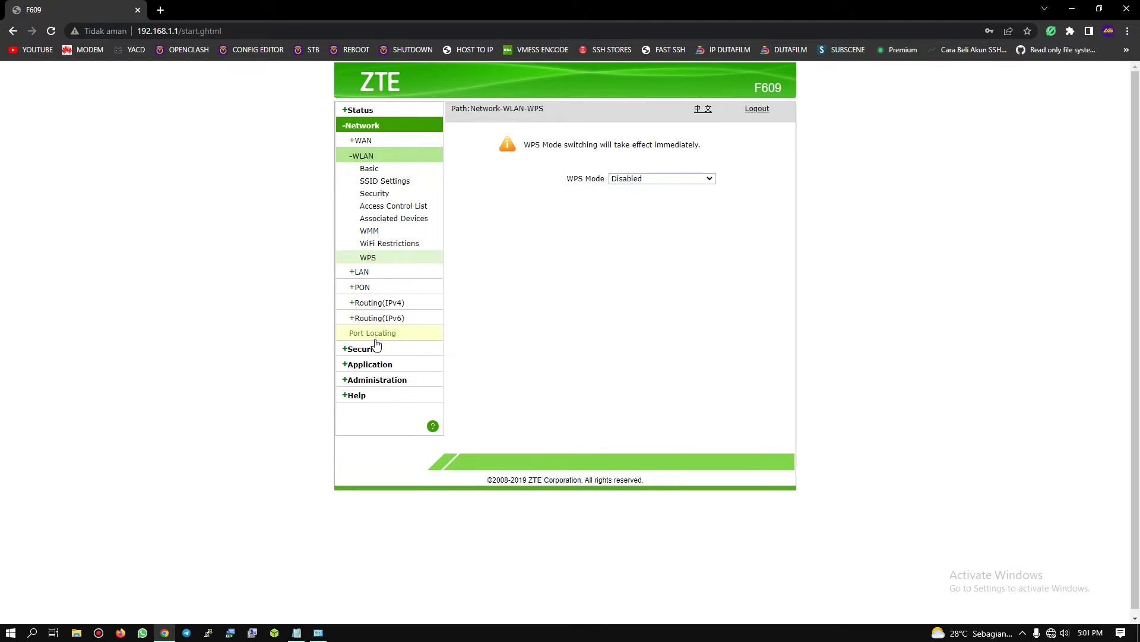
left_click(362, 273)
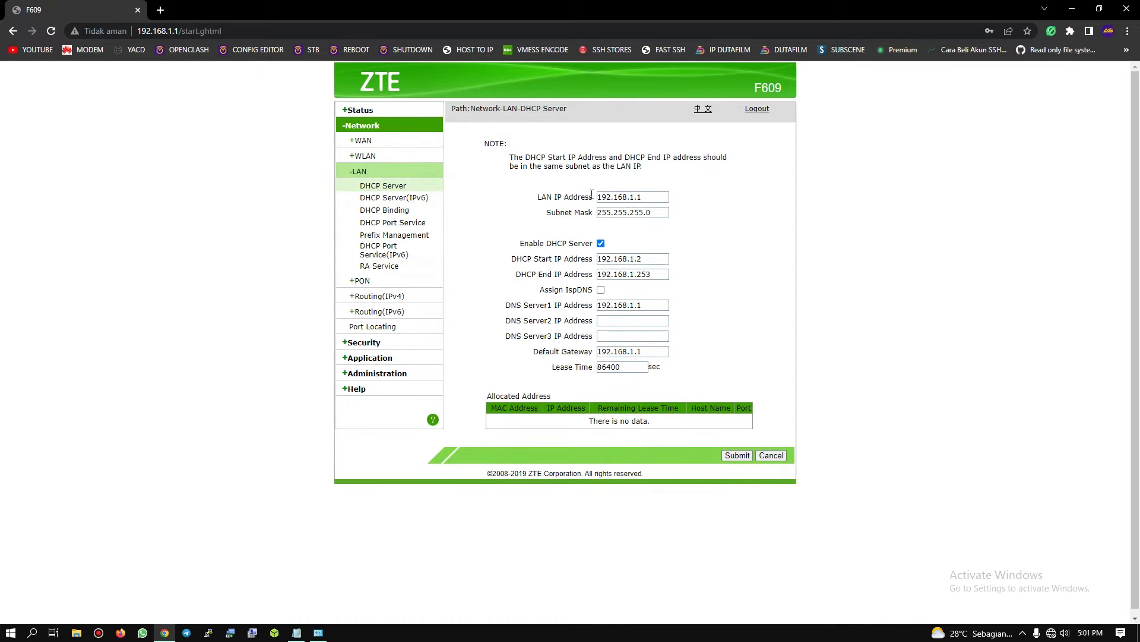
Review the DHCP IPv6, Binding, and Prefix Management pages, and submit DHCP Port Service
left_click(397, 199)
left_click(393, 211)
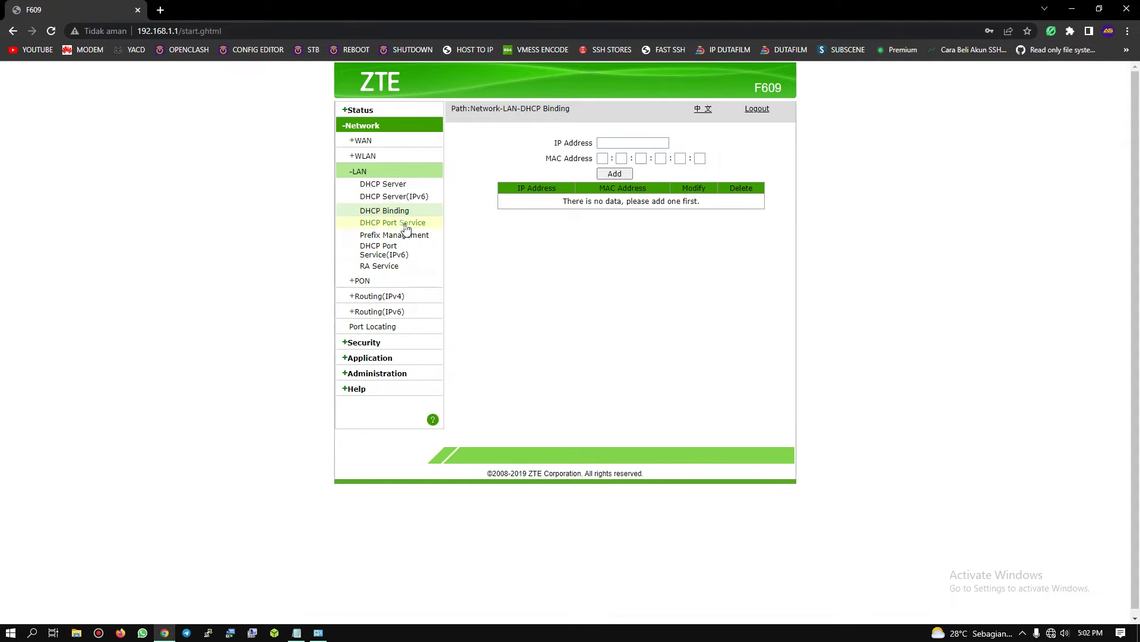
left_click(405, 224)
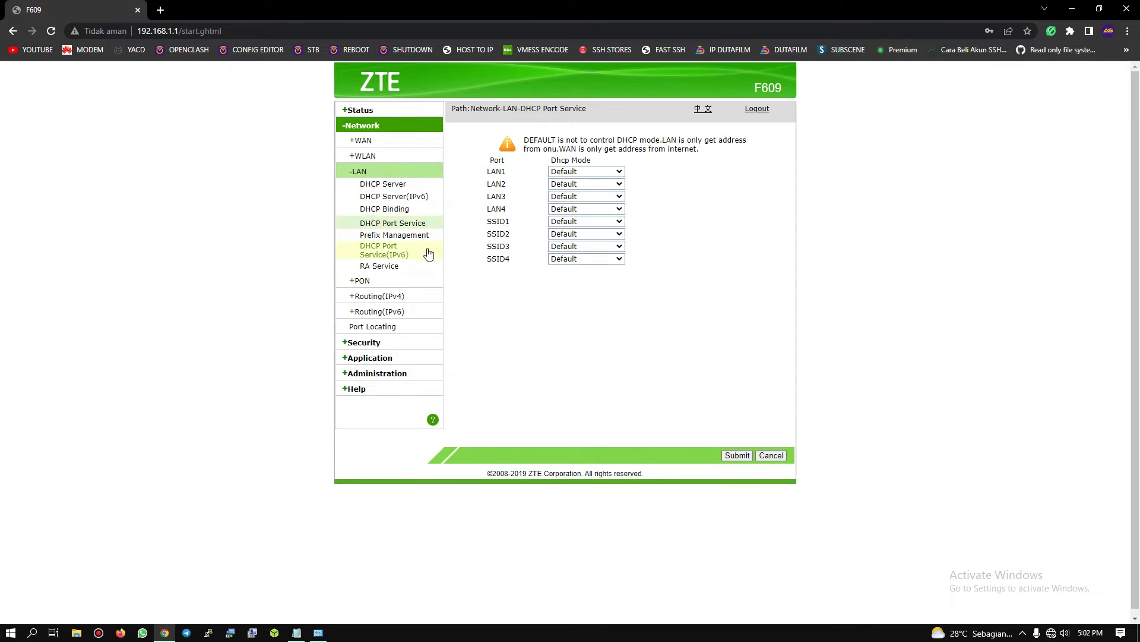
left_click(395, 236)
left_click(403, 226)
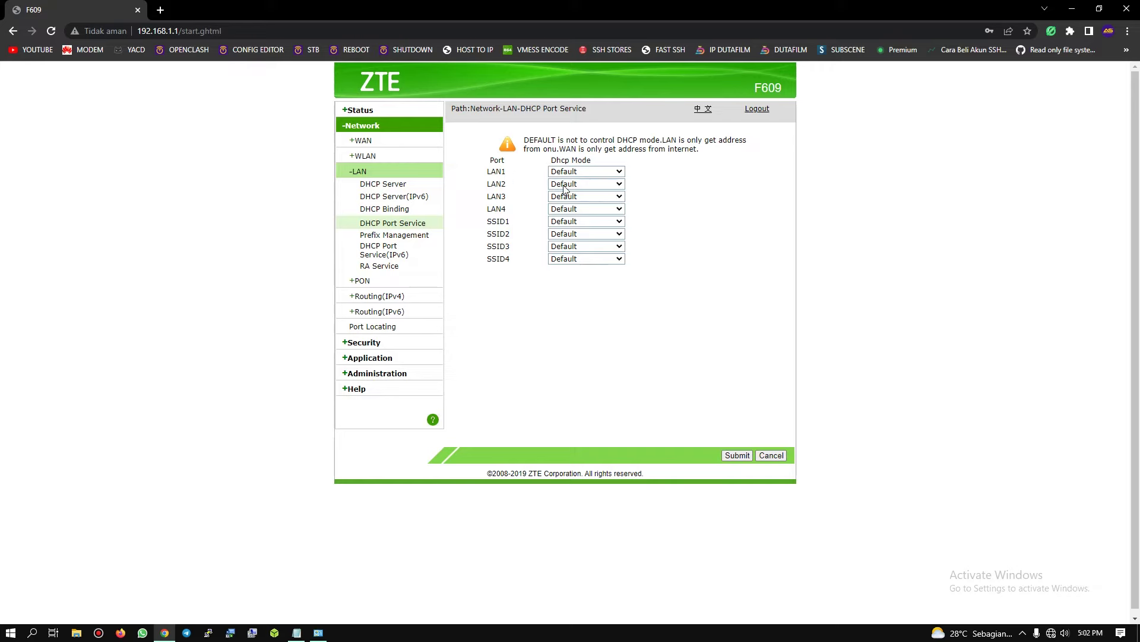
left_click(734, 456)
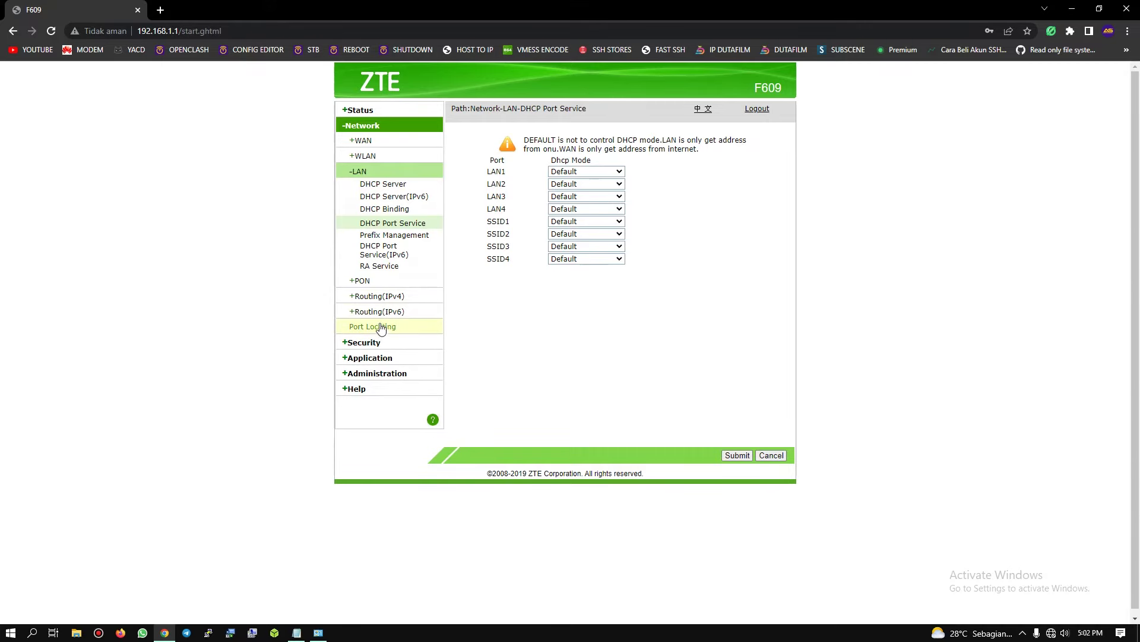
Return to DHCP Server and note the LAN IP 192.168.1.1 and router URL
left_click(383, 185)
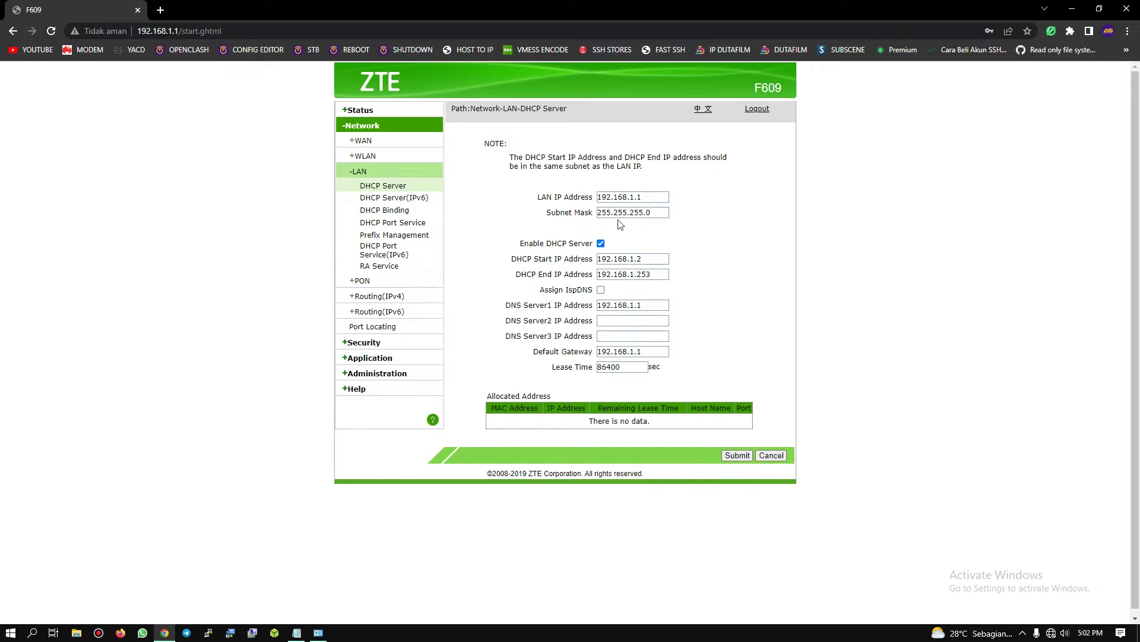
left_click_drag(542, 197, 587, 200)
double_click(649, 198)
left_click_drag(138, 31, 180, 30)
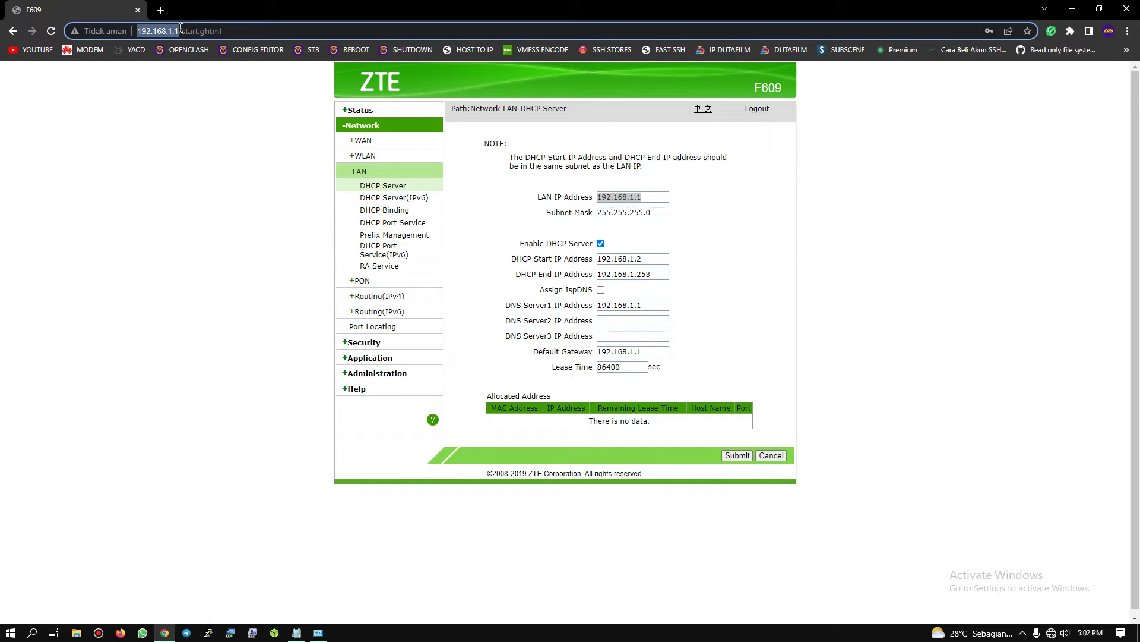
left_click(650, 199)
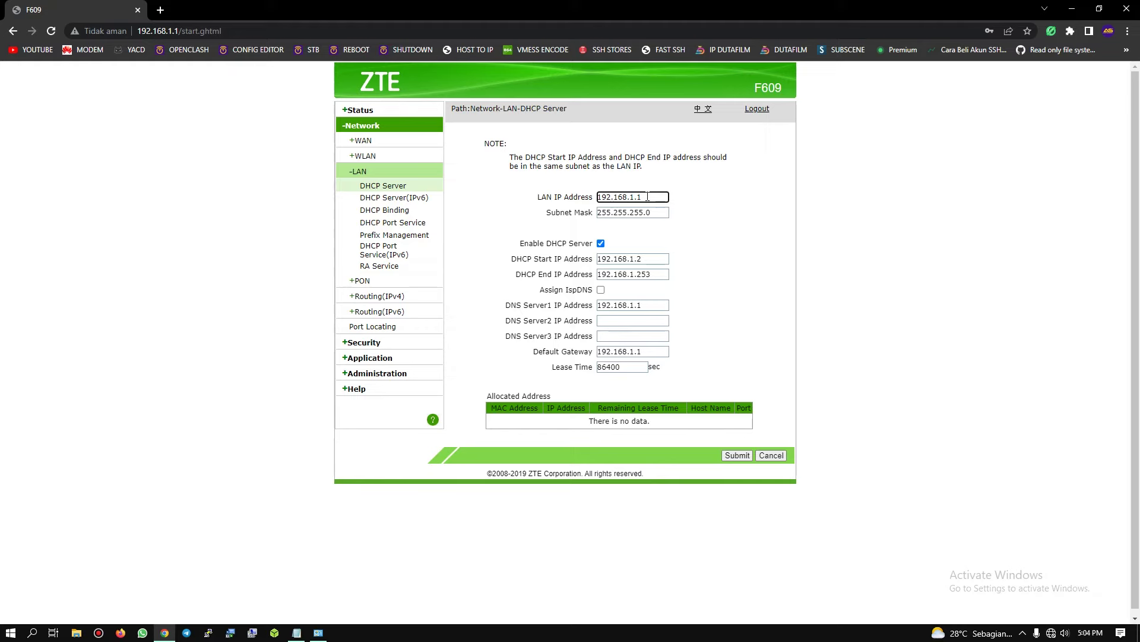
Change the LAN IP to 192.168.1.100 and DHCP start to 192.168.1.101, then submit
type("00")
left_click_drag(514, 260, 590, 256)
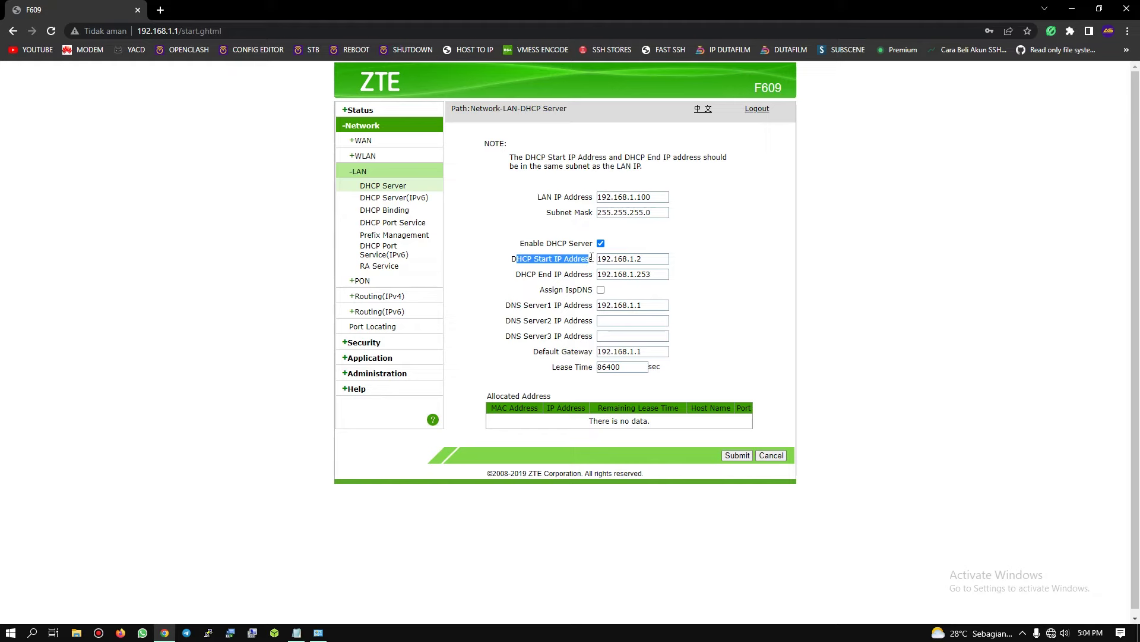
left_click(642, 259)
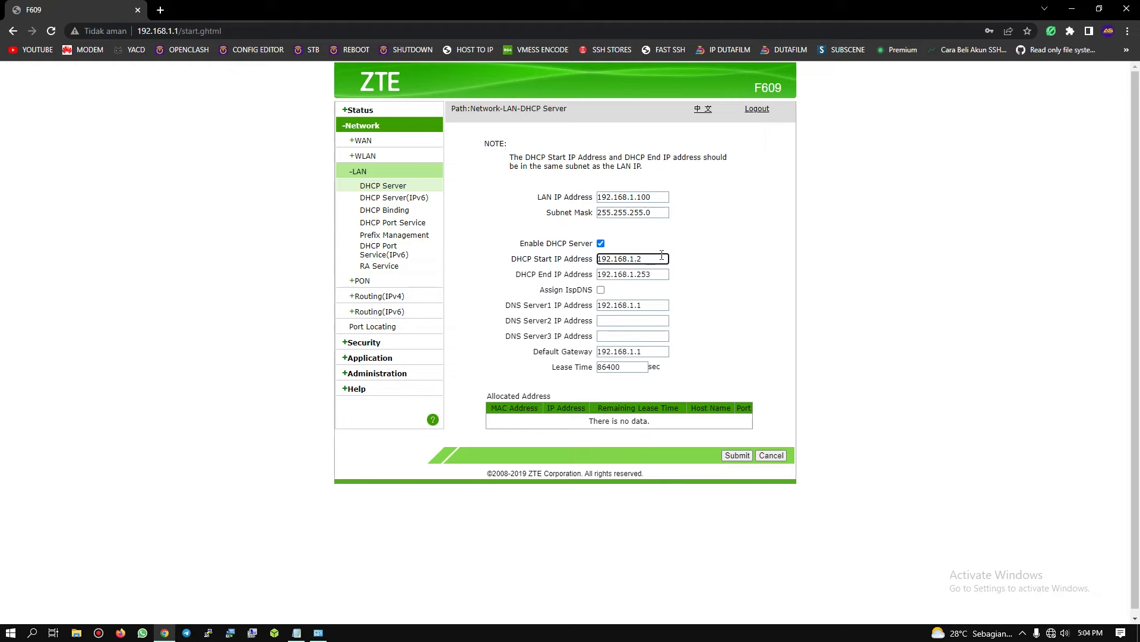
type("101")
left_click(651, 198)
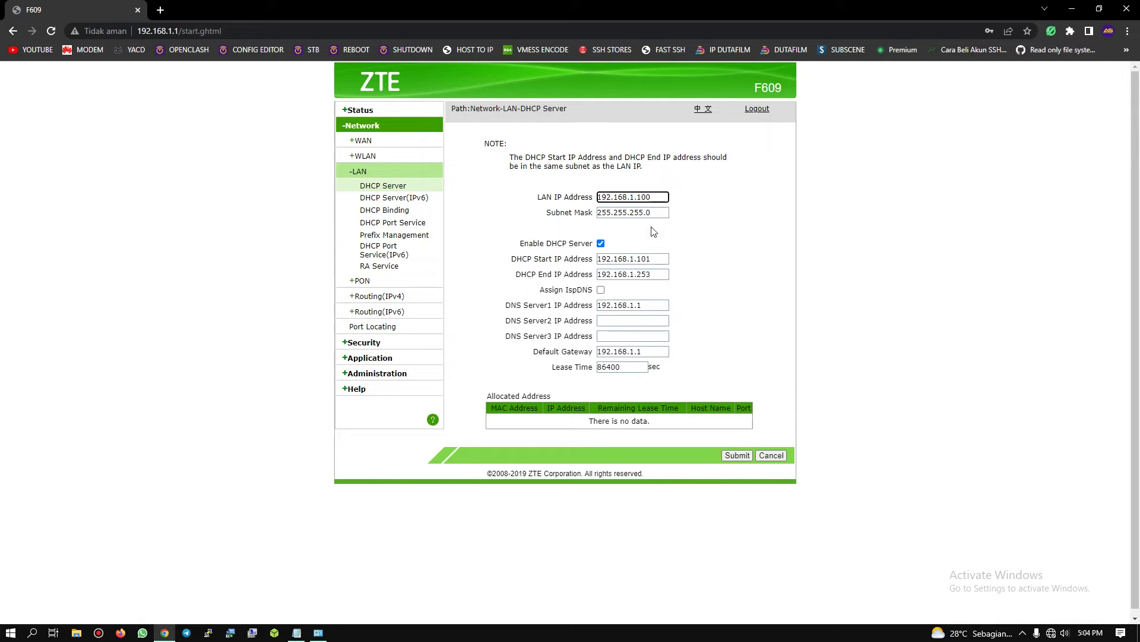
left_click(659, 261)
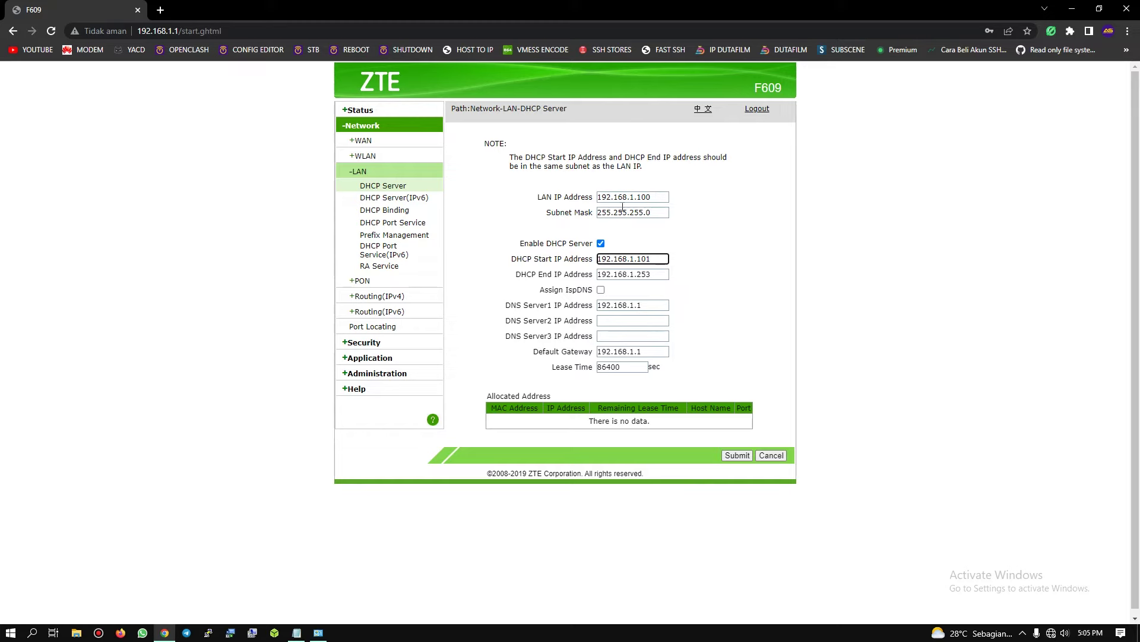
left_click(736, 455)
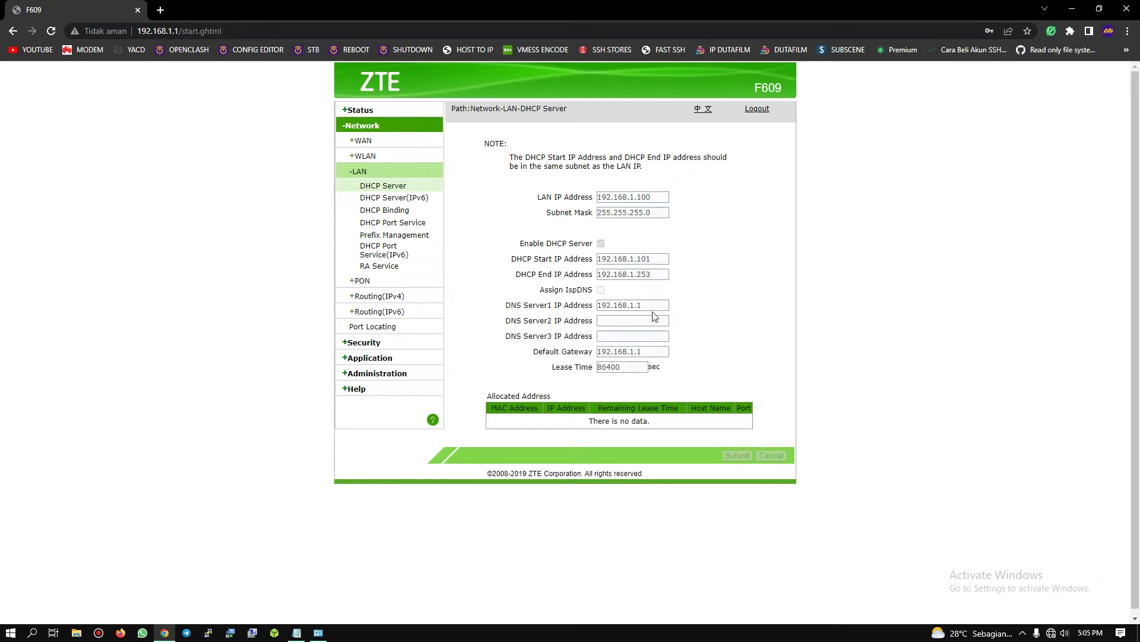
left_click_drag(180, 30, 137, 31)
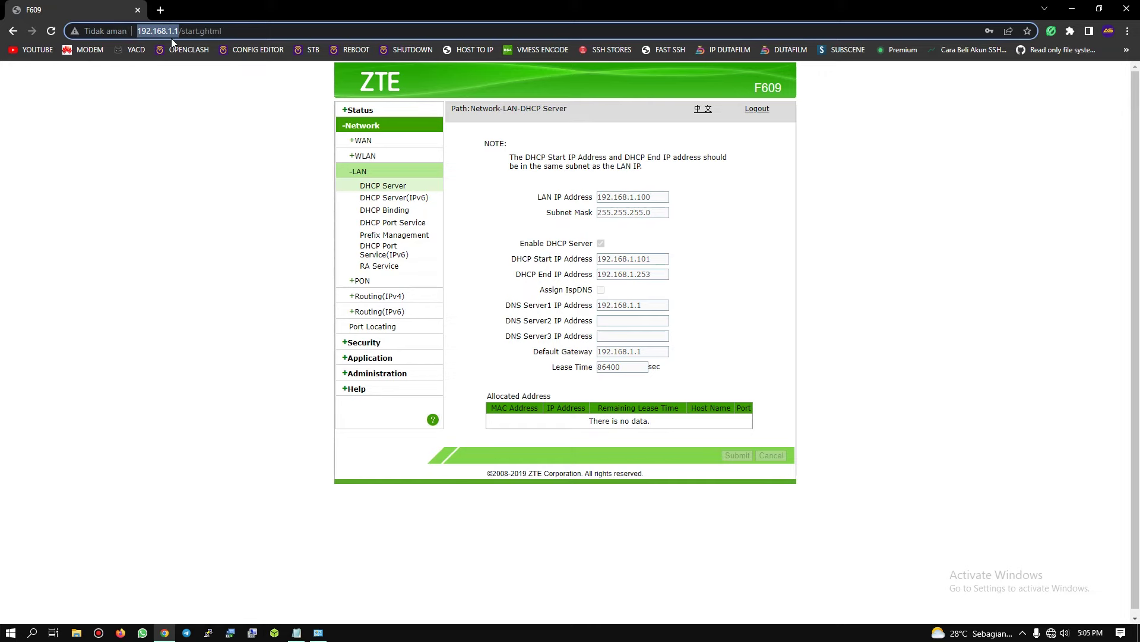
Load the router's login page at the new address 192.168.1.100
left_click(230, 32)
left_click_drag(236, 32, 179, 31)
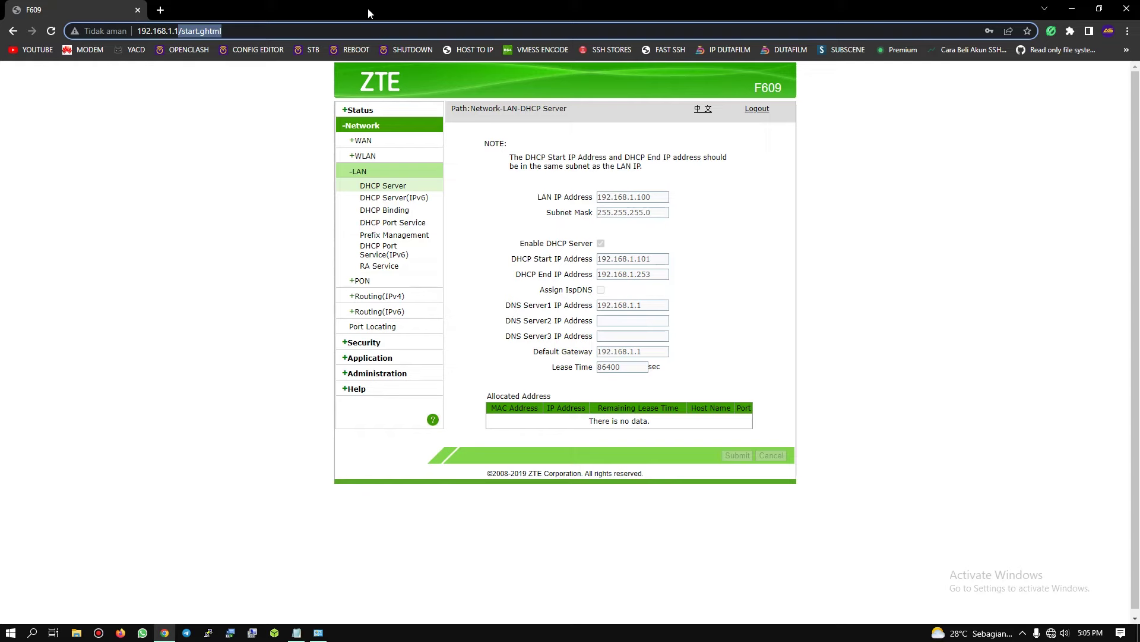
key("BackSpace")
type("0")
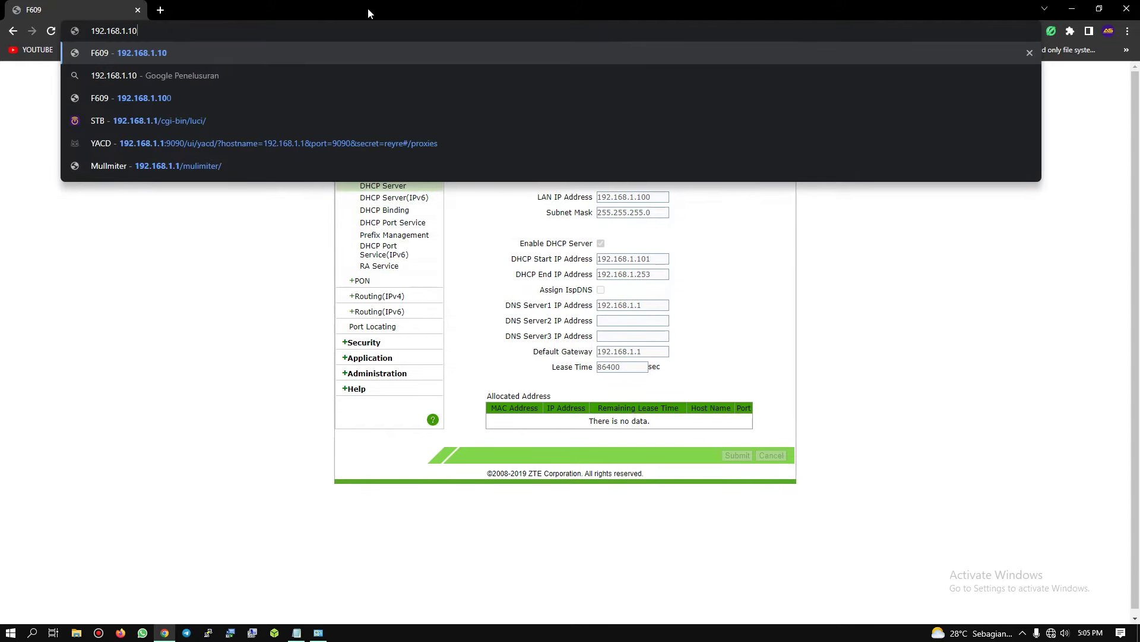
type("0")
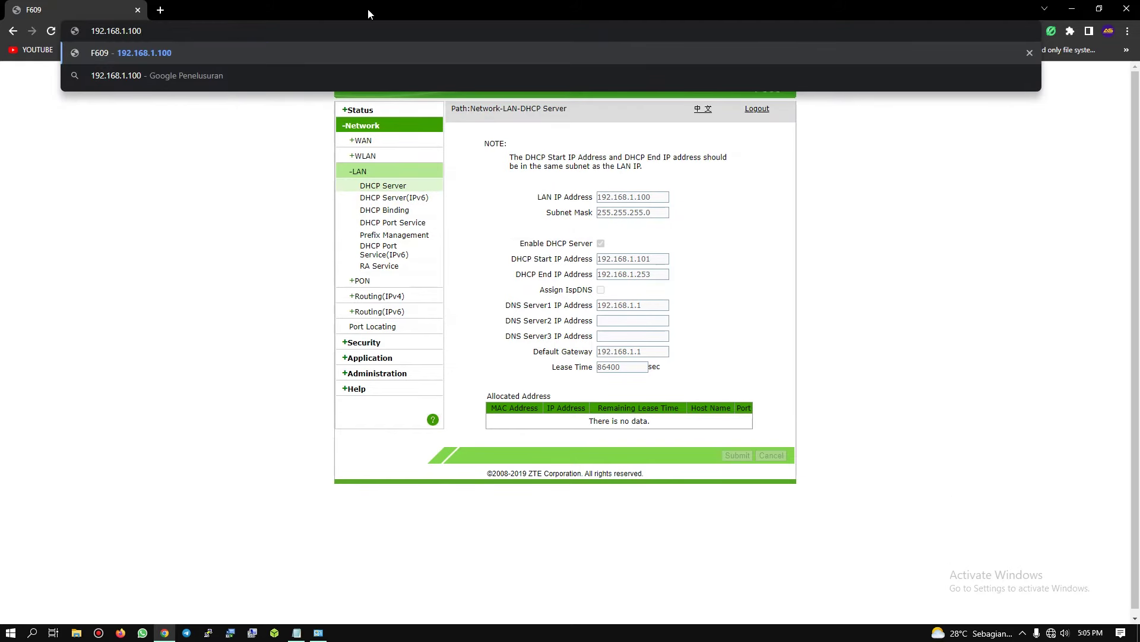
key("Return")
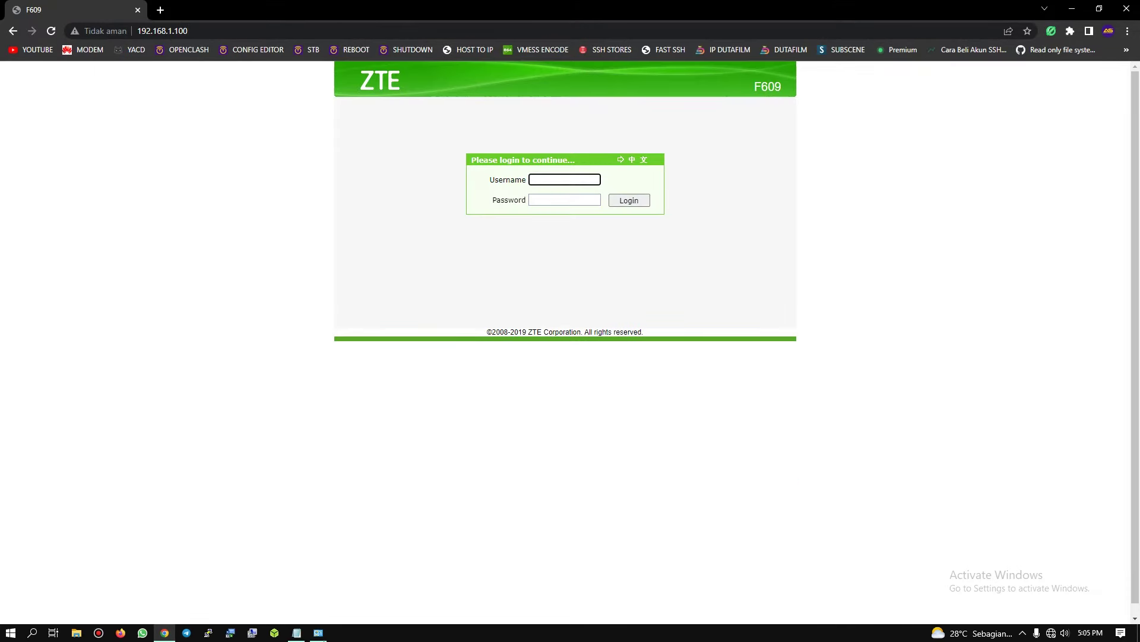
Copy the admin username from the Notepad notes into the login form
left_click(318, 632)
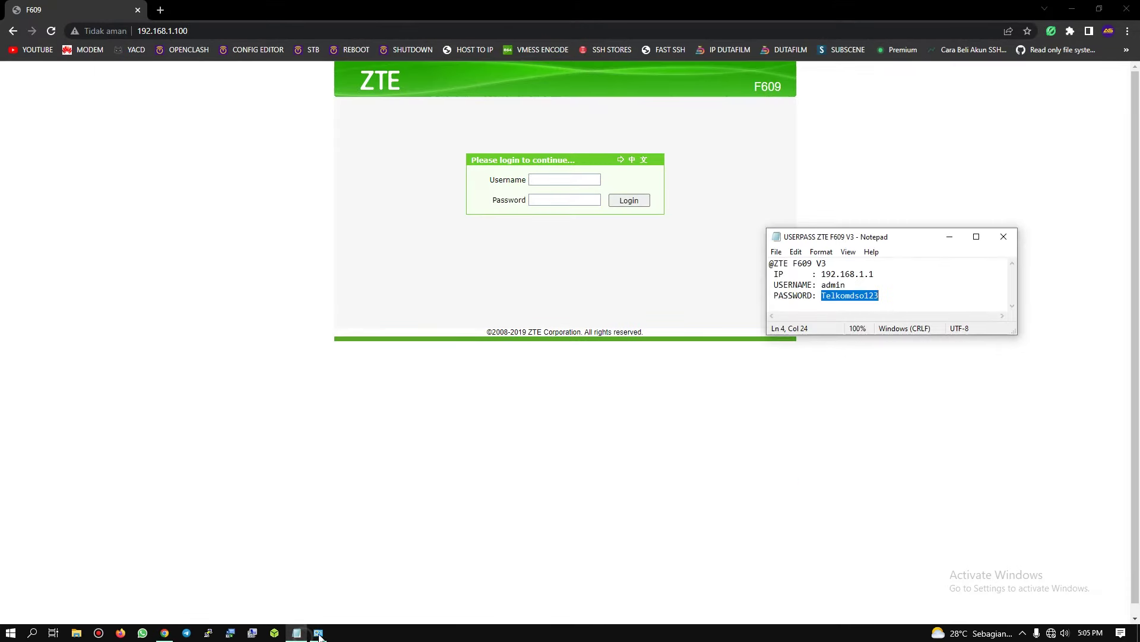
double_click(825, 285)
left_click(825, 285)
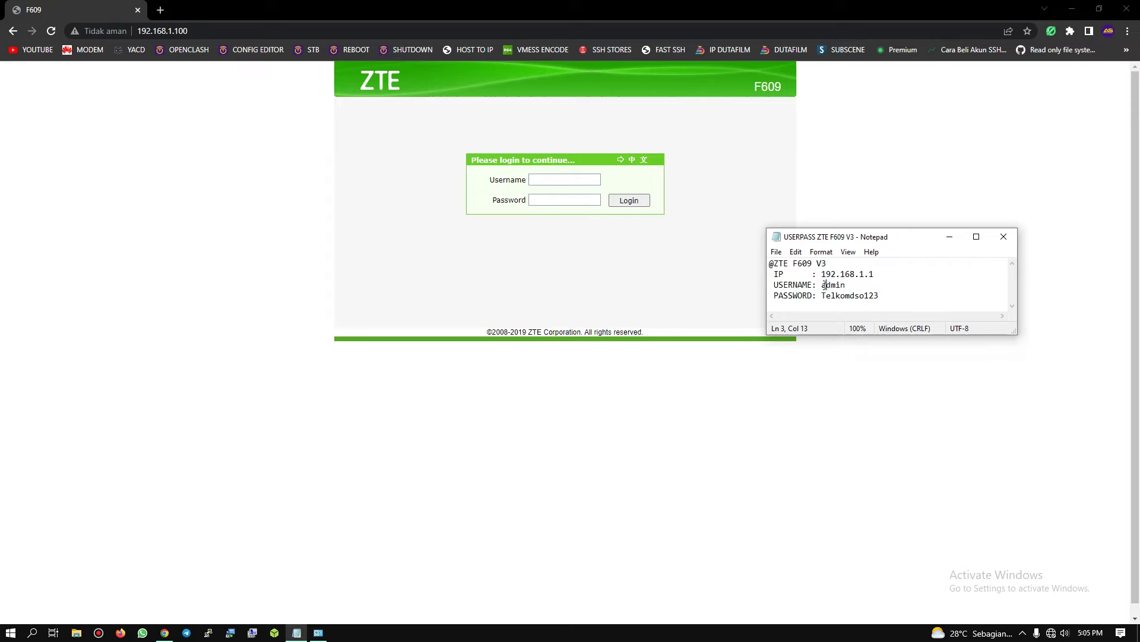
left_click_drag(822, 285, 846, 286)
right_click(835, 285)
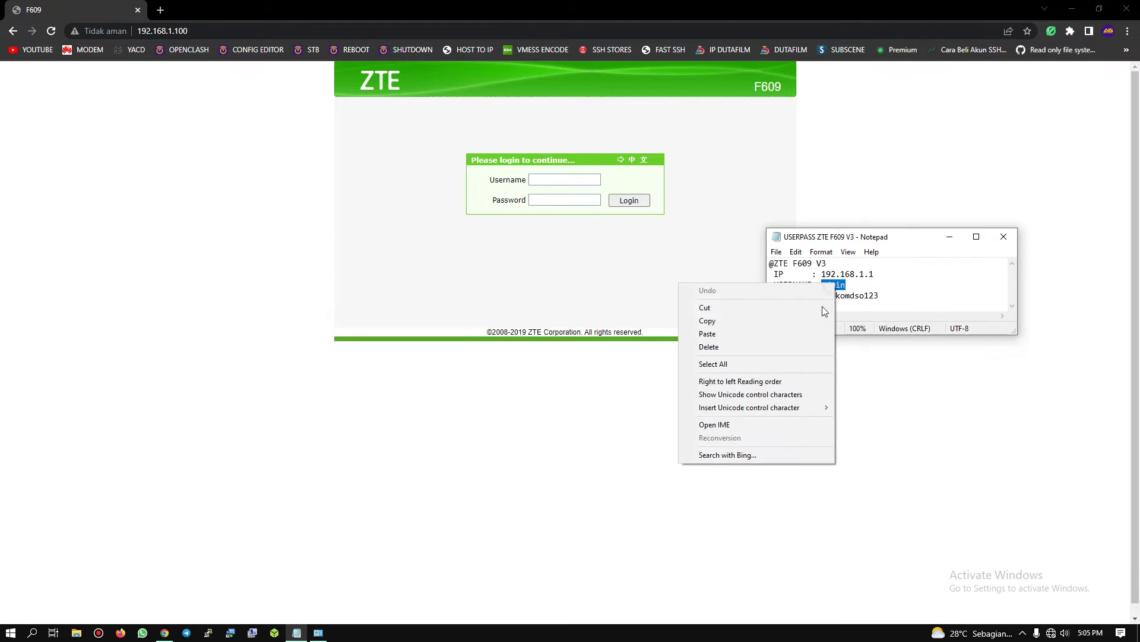
left_click(744, 321)
left_click(564, 181)
right_click(563, 181)
left_click(586, 273)
left_click(559, 202)
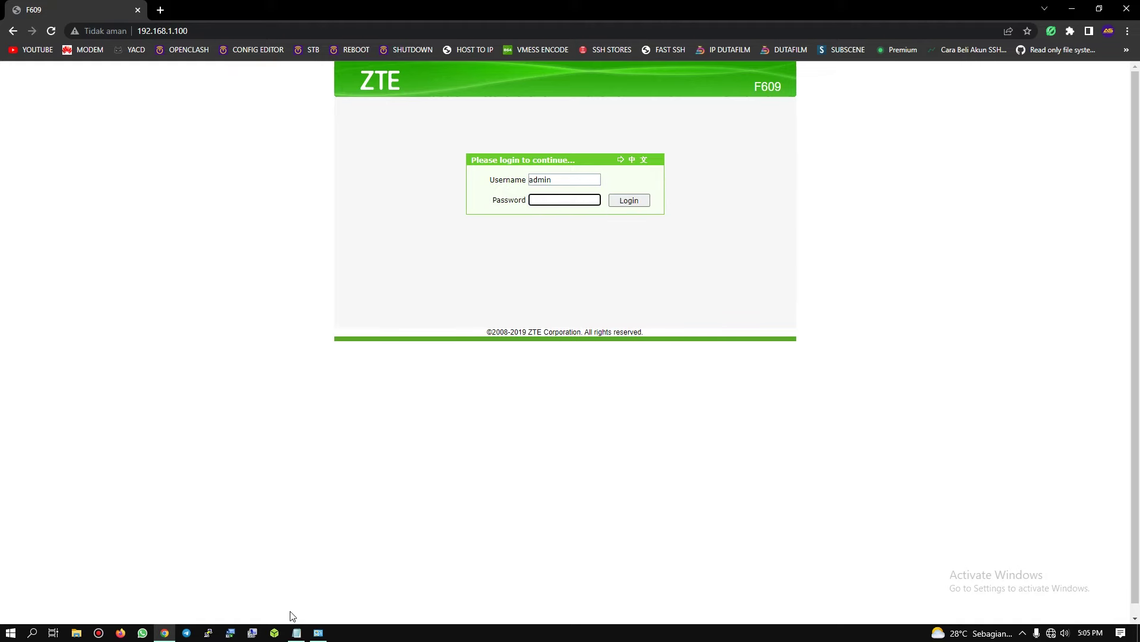
Copy the router password from the notes into Password and log in
left_click(297, 632)
left_click_drag(821, 296, 883, 296)
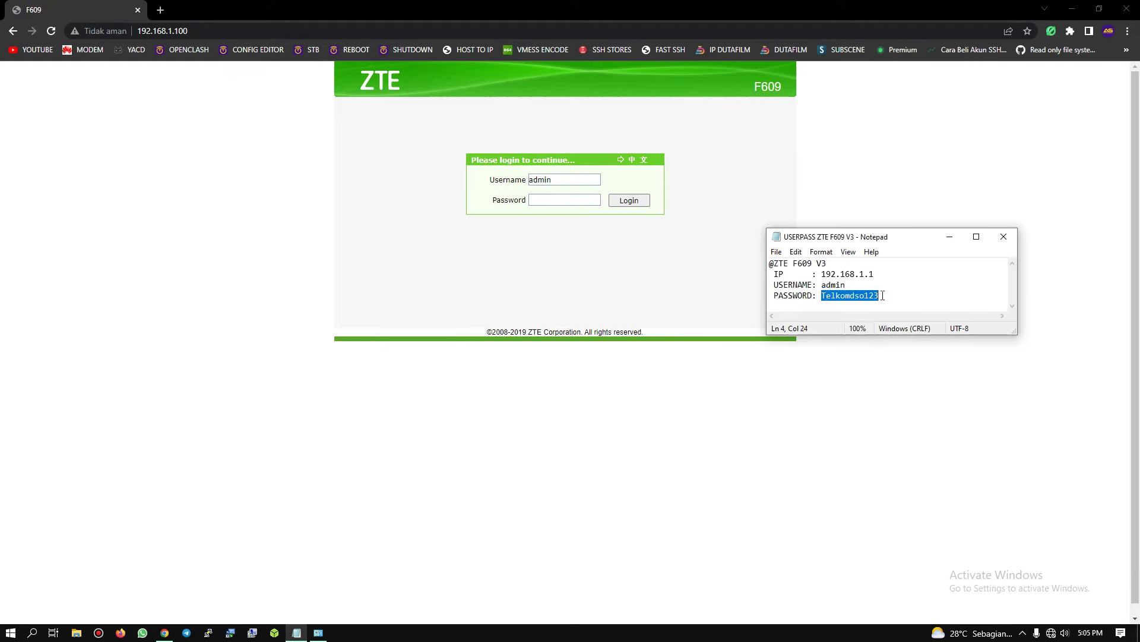
right_click(864, 292)
left_click(766, 333)
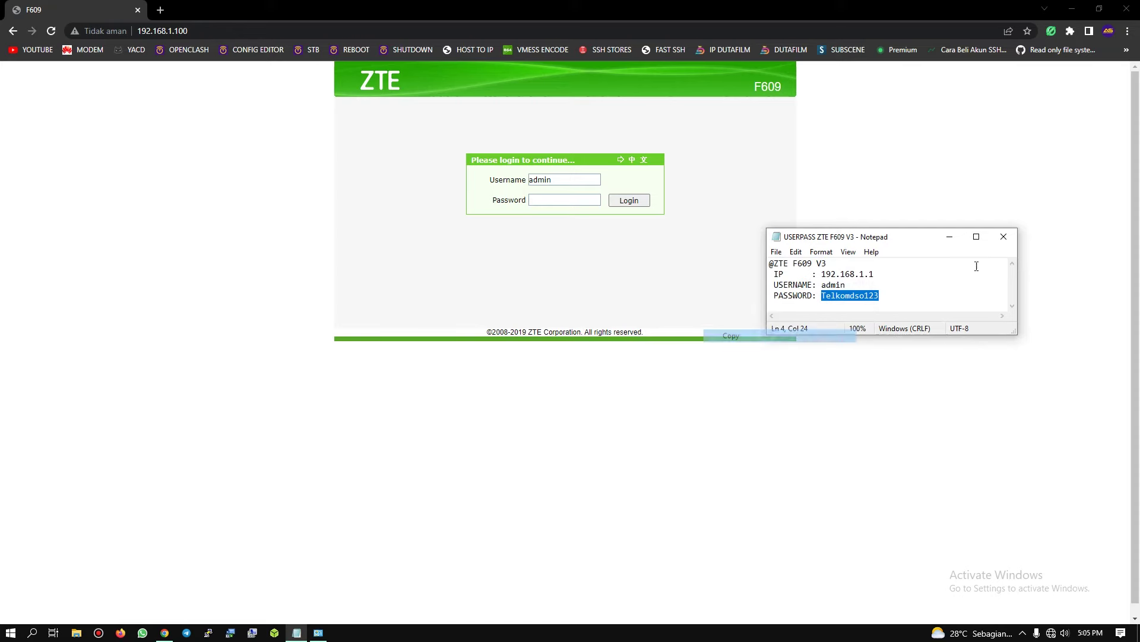
left_click(963, 240)
right_click(538, 200)
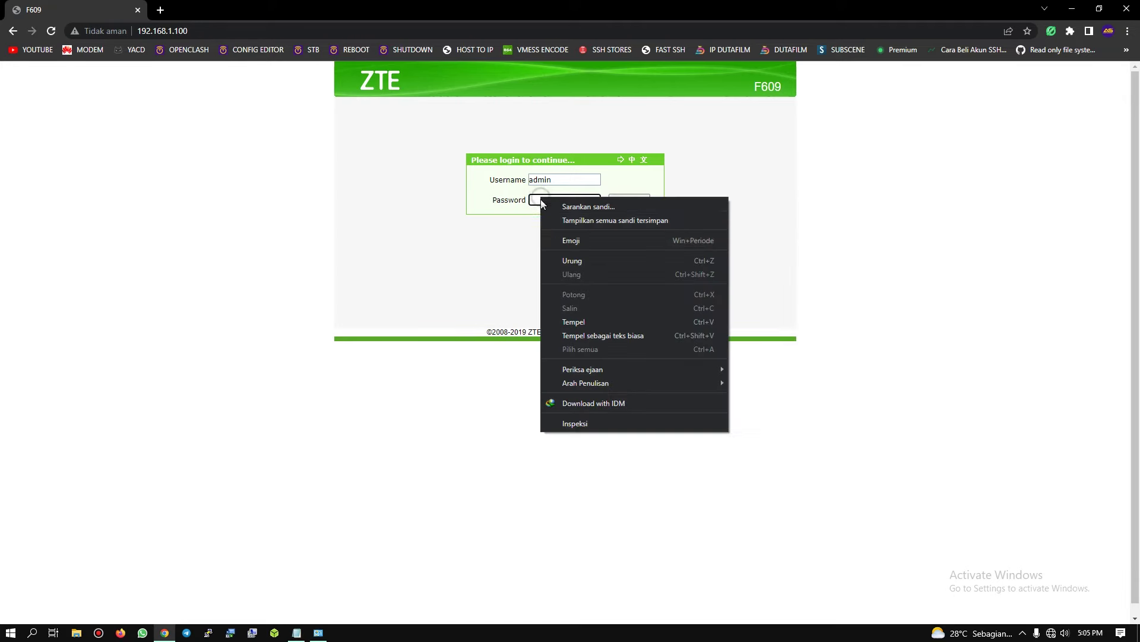
left_click(588, 321)
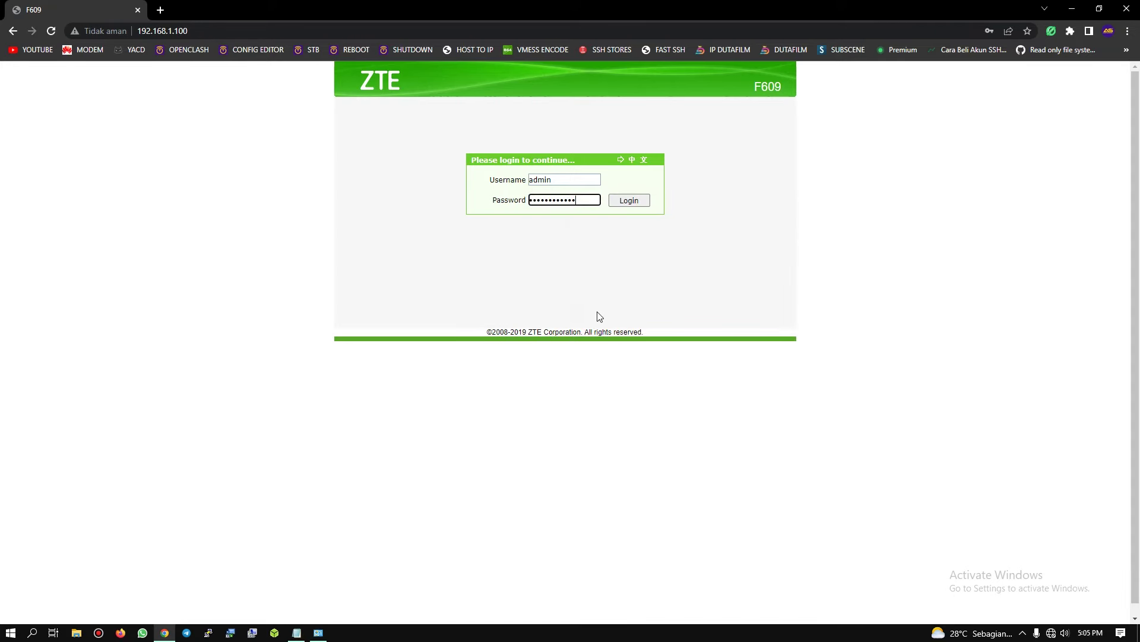
left_click(631, 203)
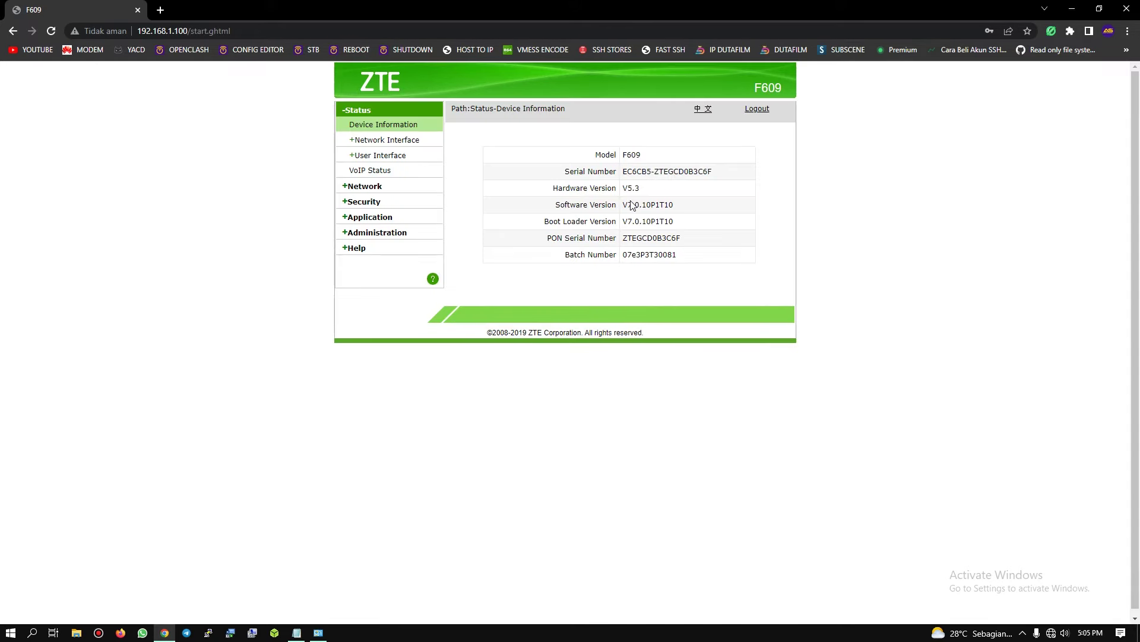
On Network > LAN > DHCP Server, untick Enable DHCP Server, tick Assign IspDNS, and submit
left_click(372, 186)
left_click(377, 262)
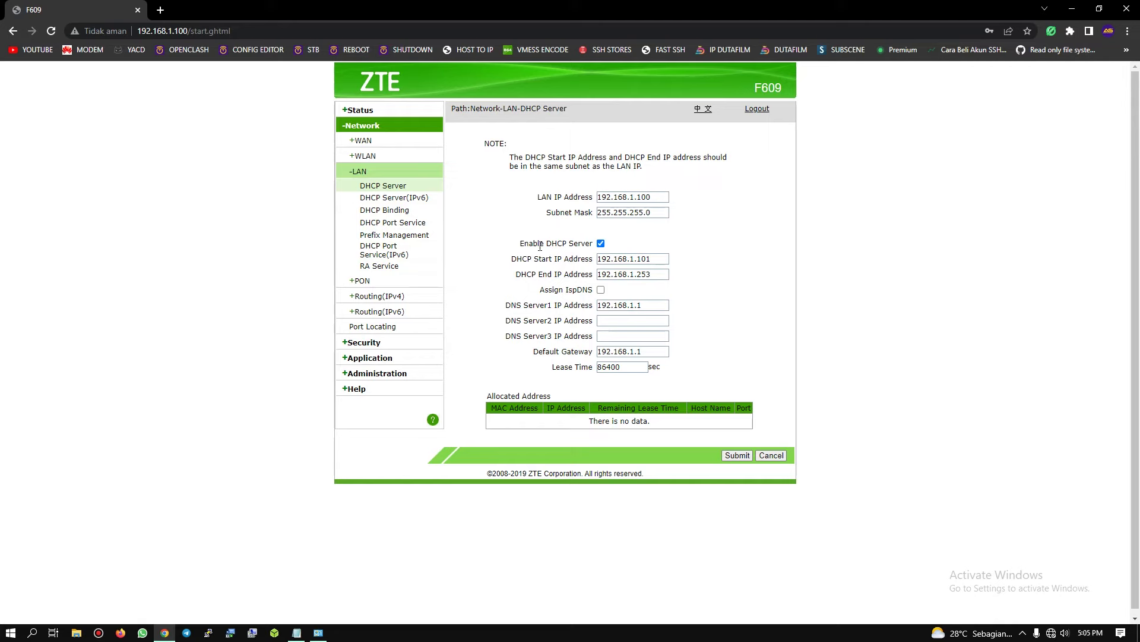
left_click_drag(547, 243, 598, 245)
left_click(625, 244)
left_click(600, 244)
left_click_drag(539, 290, 574, 287)
left_click(601, 290)
left_click(656, 234)
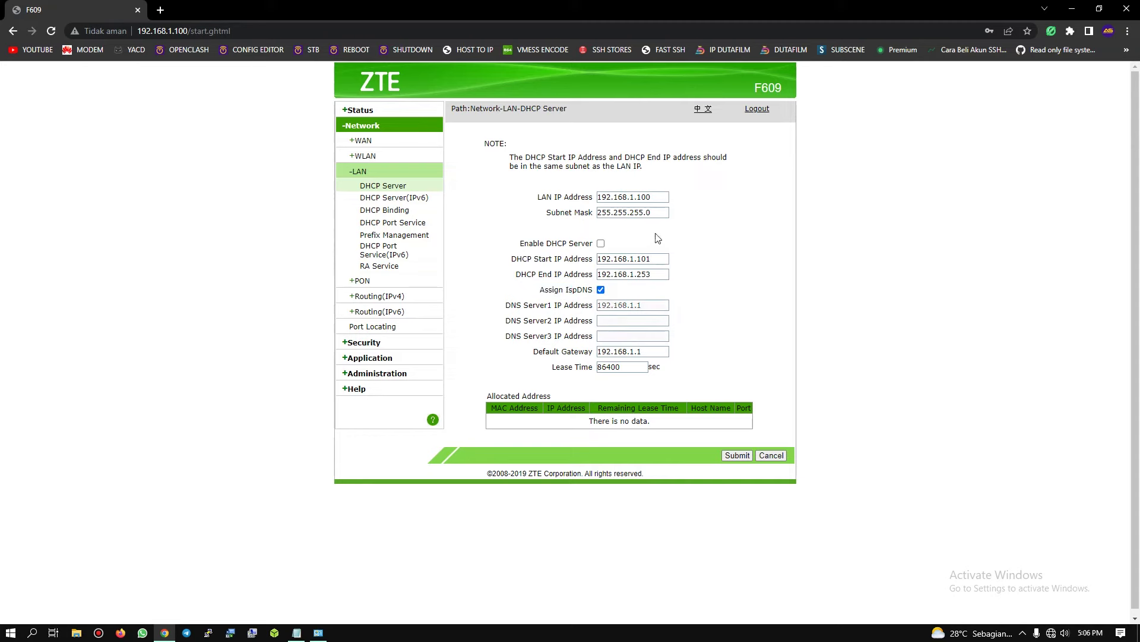
left_click(737, 455)
left_click(738, 455)
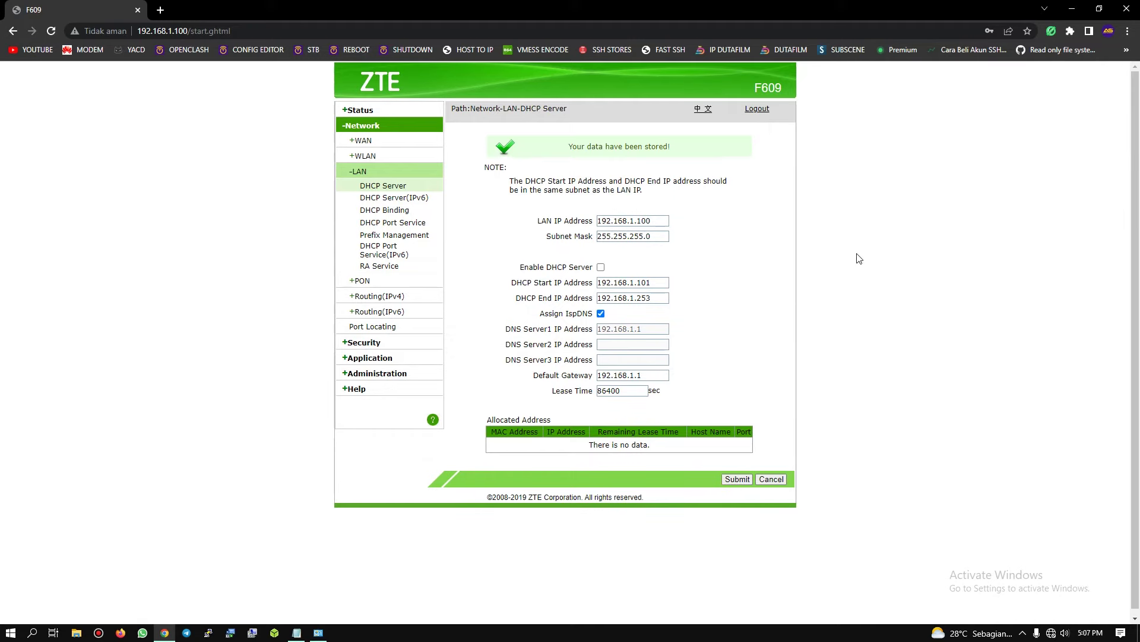
Set the Ethernet adapter's IPv4 properties to obtain IP and DNS addresses automatically
left_click(320, 633)
left_click_drag(501, 204, 539, 197)
left_click(376, 275)
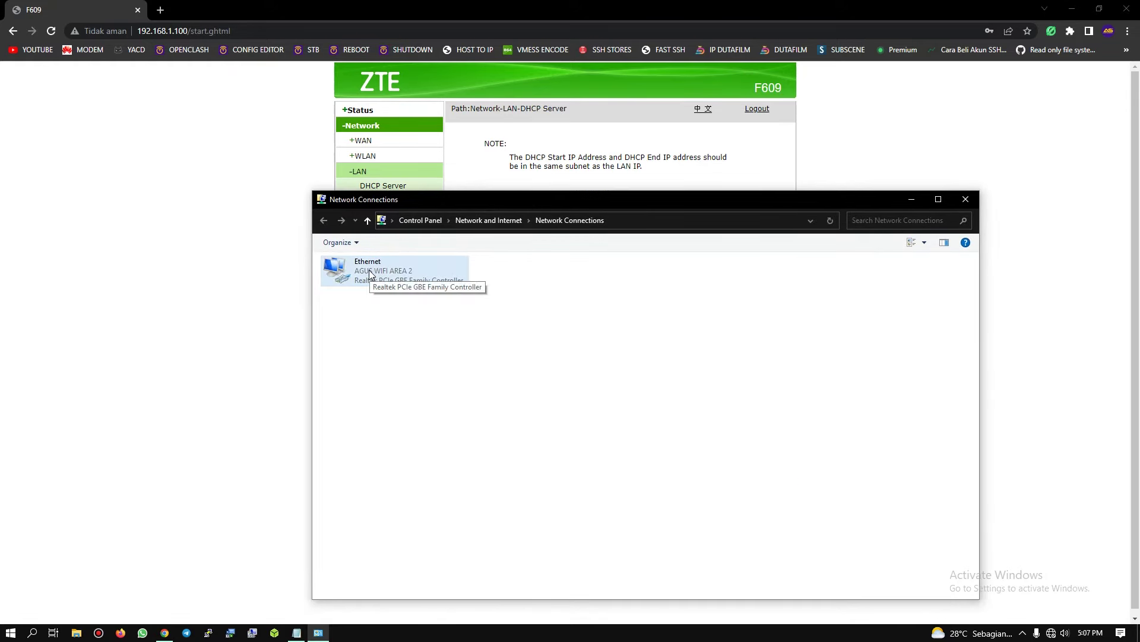
right_click(367, 271)
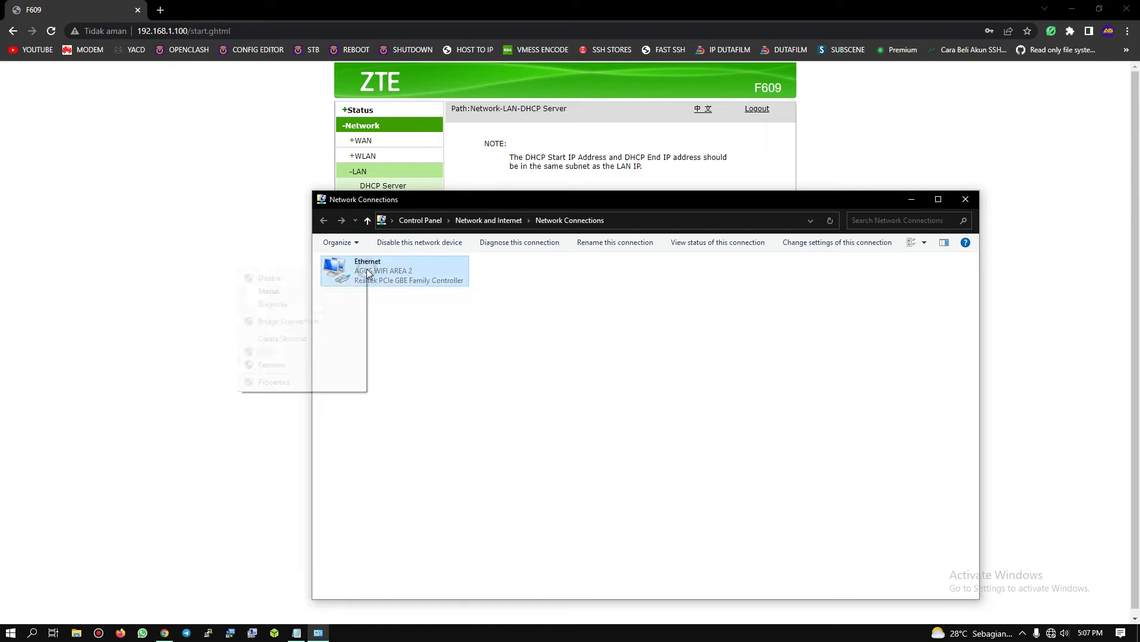
left_click(272, 383)
double_click(445, 387)
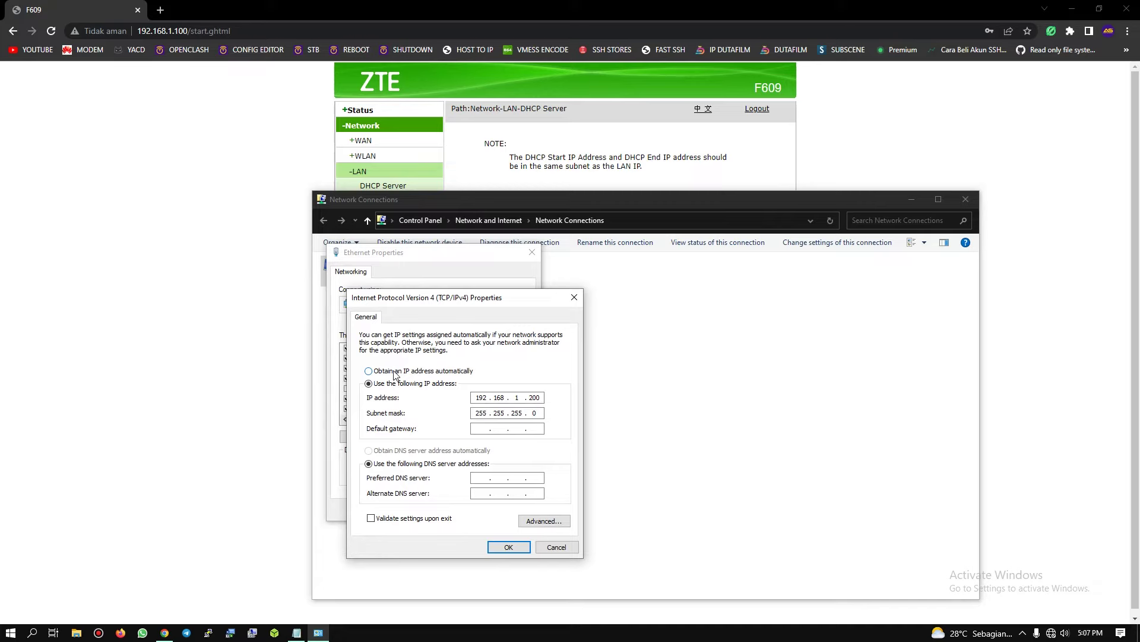
left_click(394, 371)
left_click(392, 451)
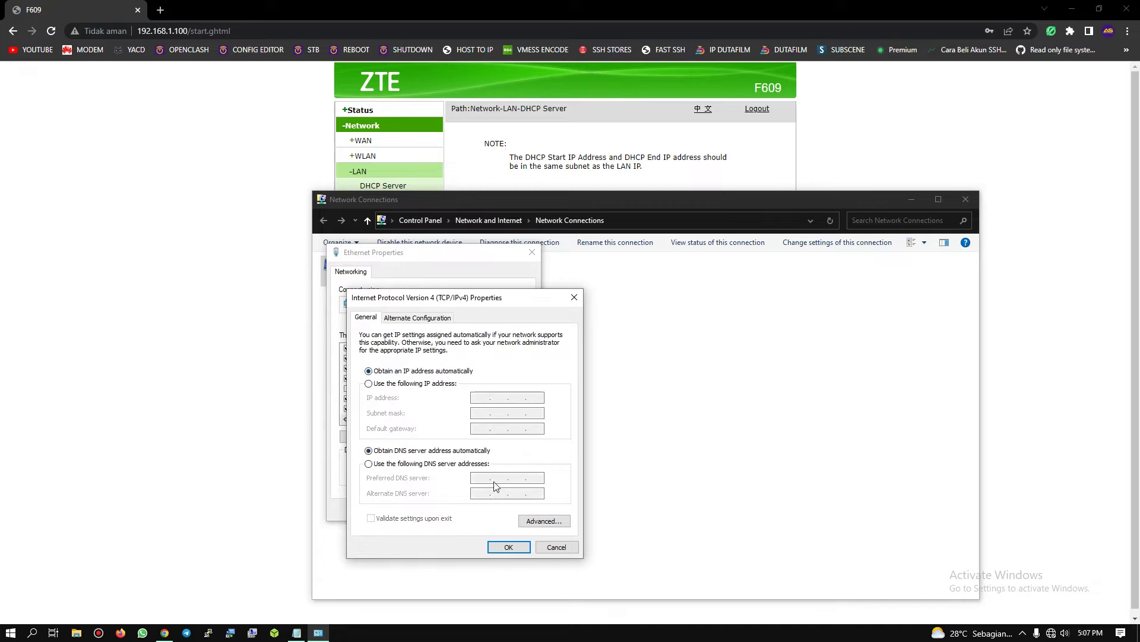
left_click(509, 546)
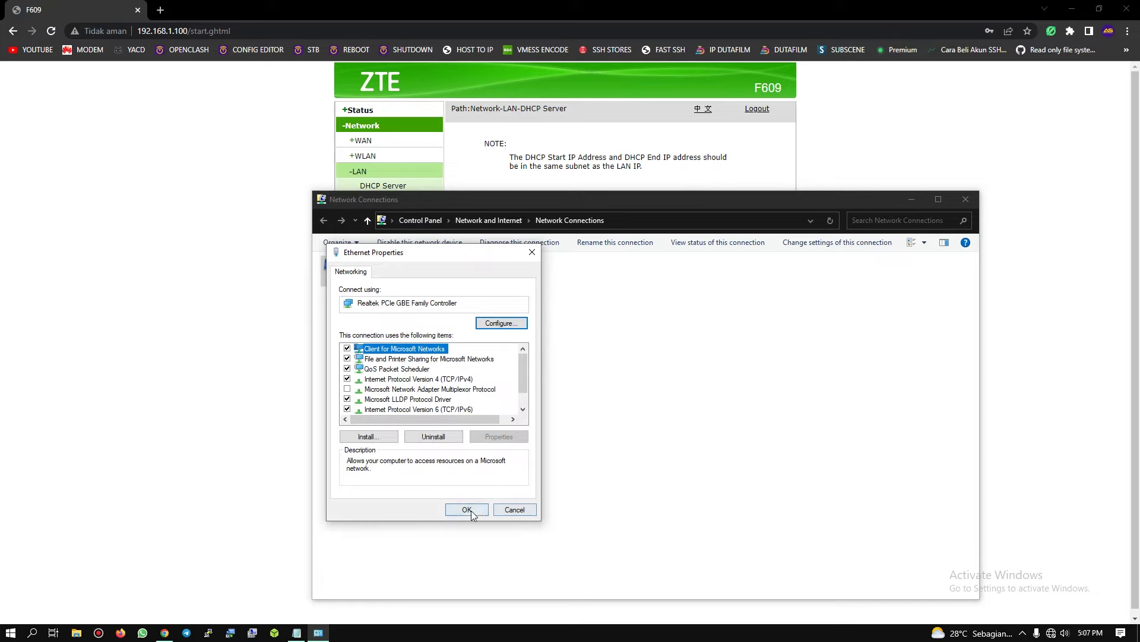
left_click(469, 512)
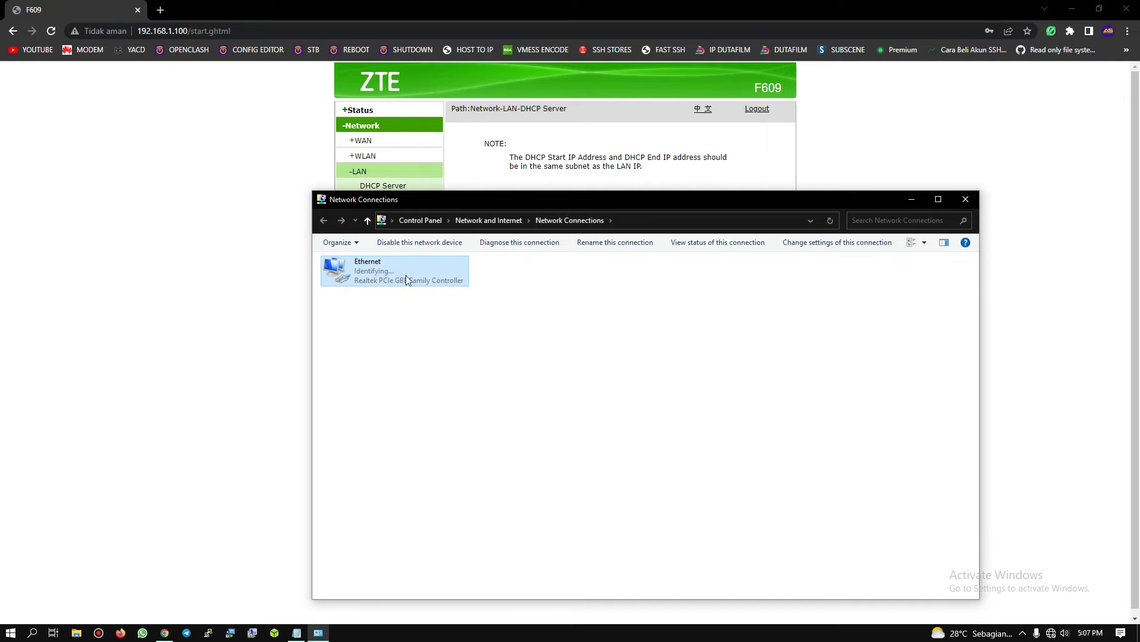
Move the Network Connections window aside and unplug the PC's Ethernet cable
left_click_drag(635, 201, 625, 214)
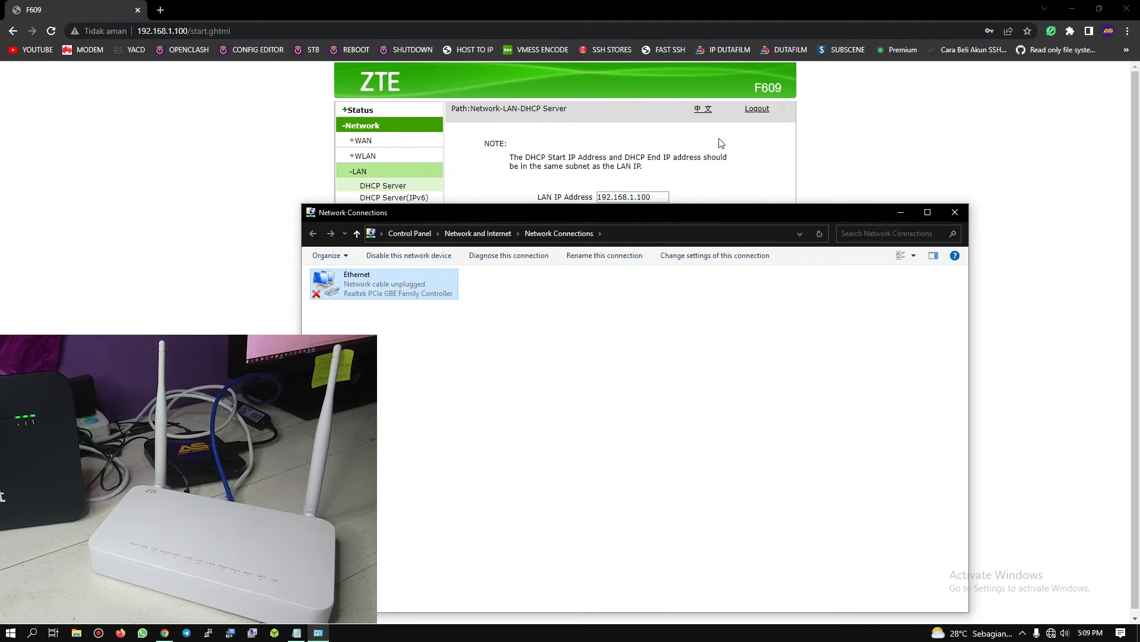
Plug the Ethernet cable into the ZTE F609 until the adapter shows Network 71
left_click_drag(683, 215, 704, 235)
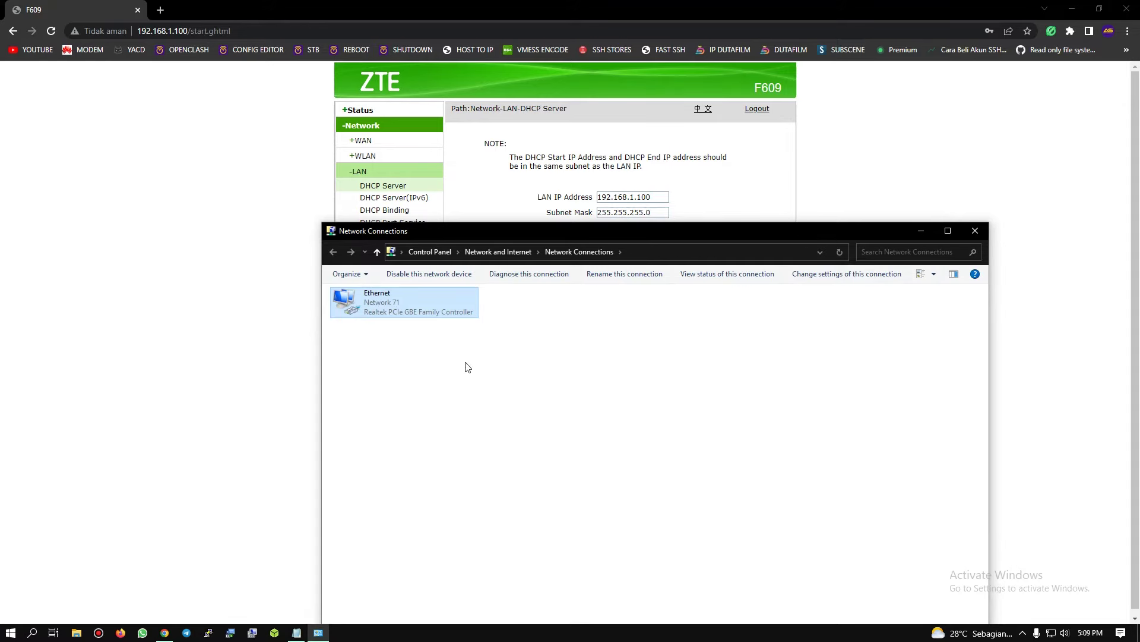
Check Ethernet details (IPv4 192.168.1.133, gateway 192.168.1.1), then close the dialogs and Network Connections
right_click(379, 302)
left_click(281, 327)
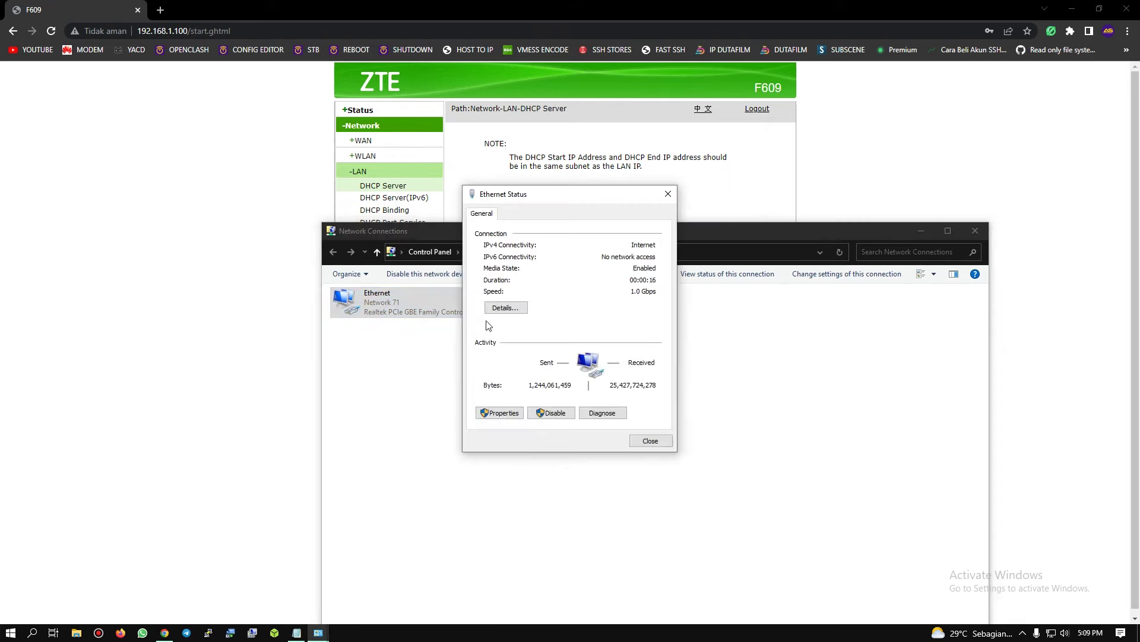
left_click(503, 309)
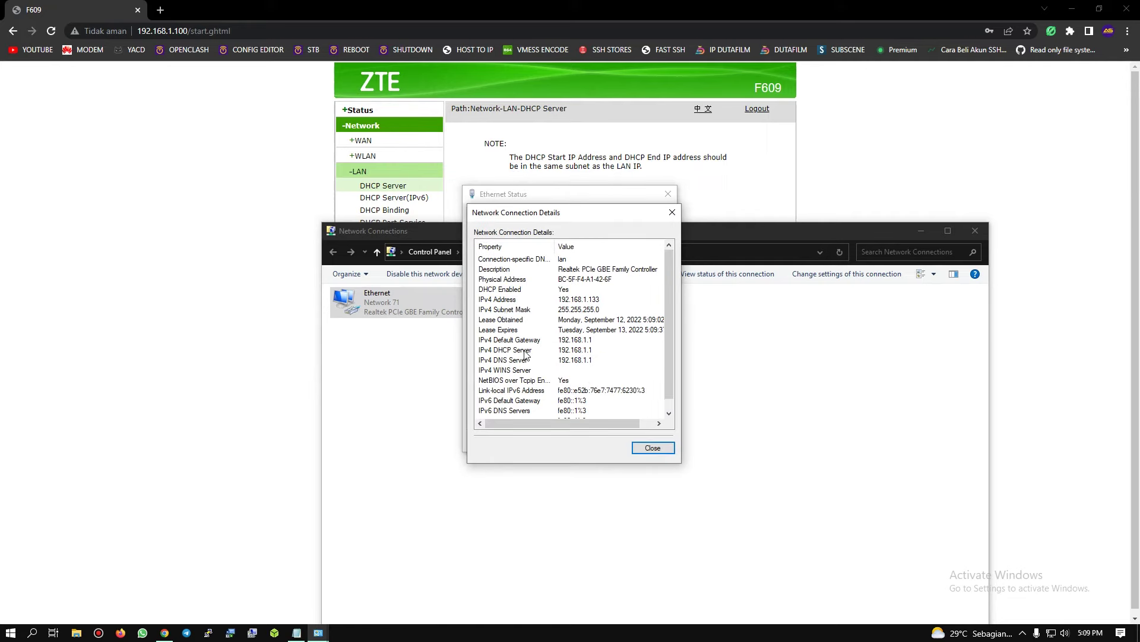
left_click(561, 341)
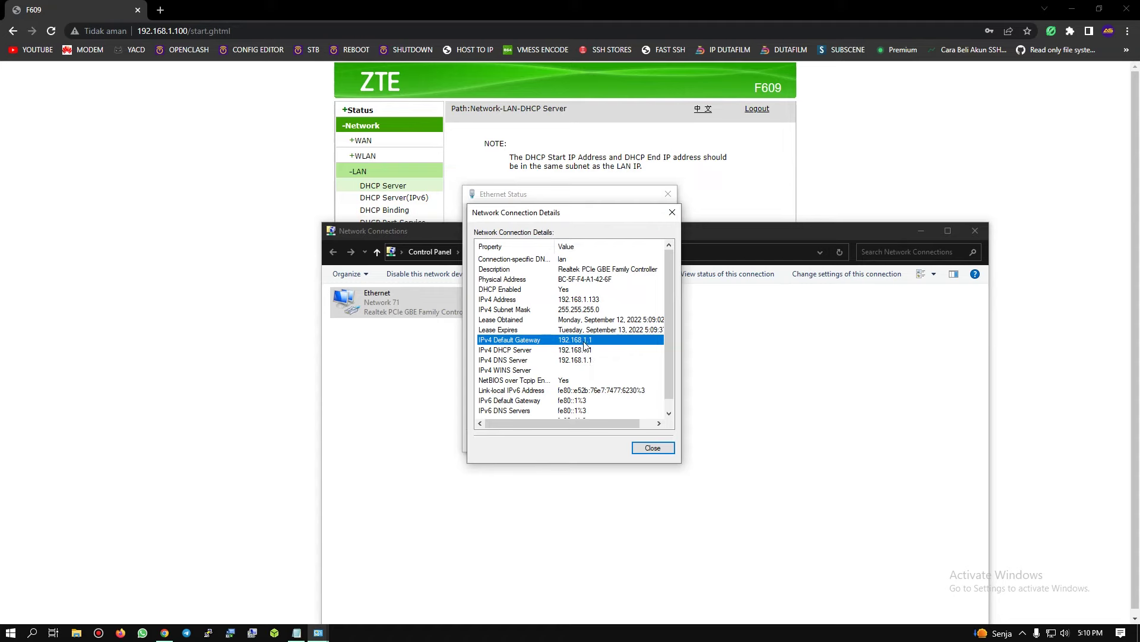
left_click(674, 209)
left_click(669, 196)
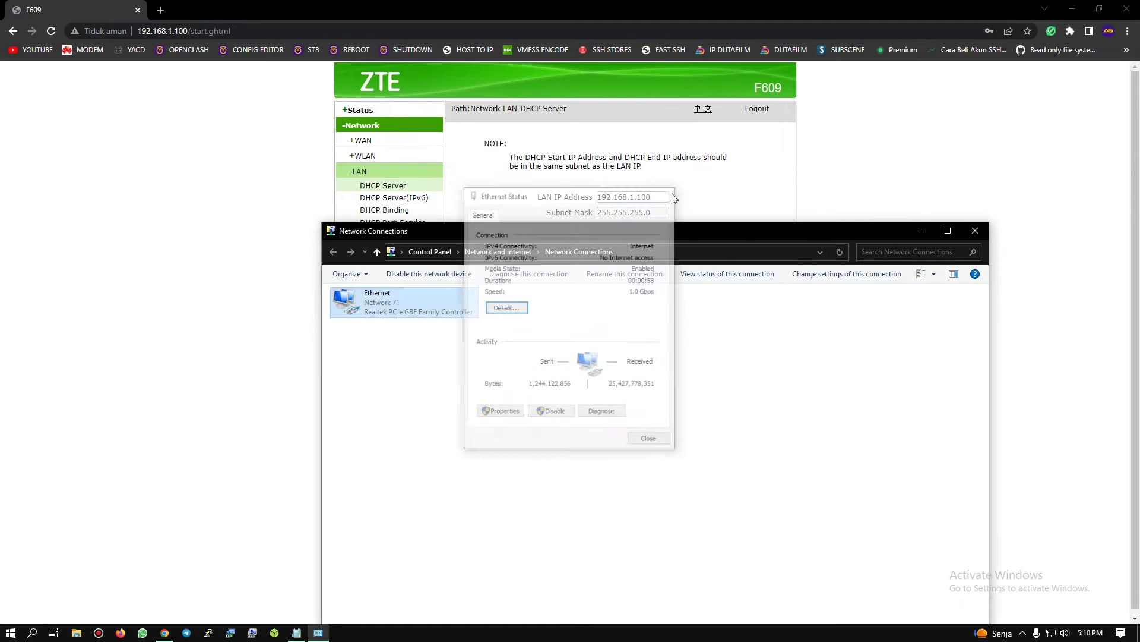
left_click(921, 231)
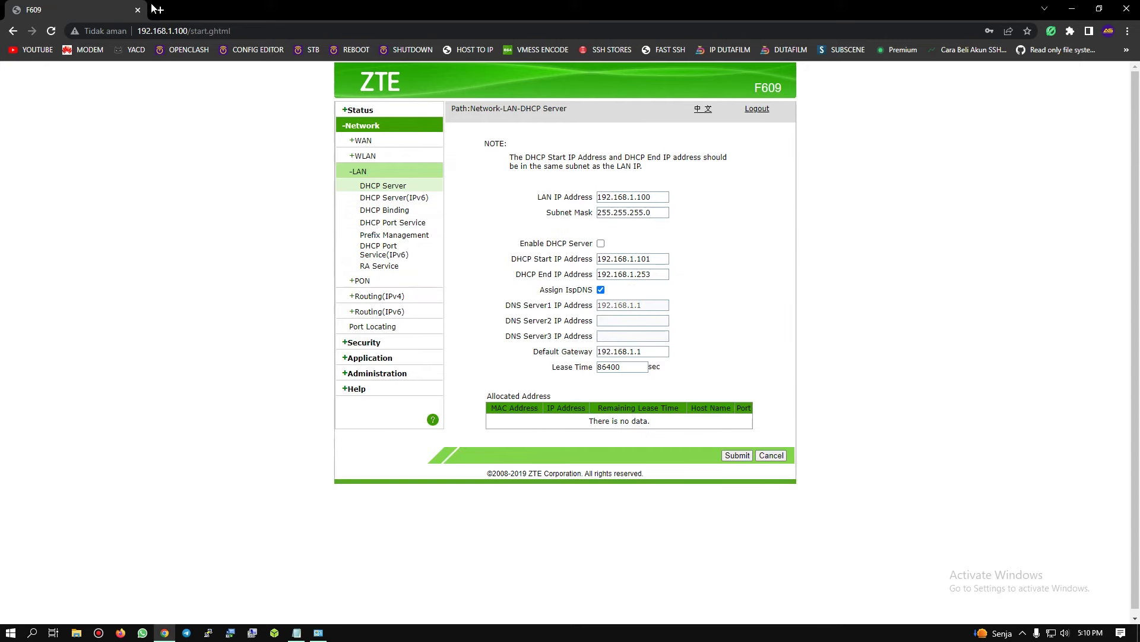
Log in to OpenWrt LuCI at 192.168.1.1 in a new tab with the saved root password
left_click(161, 10)
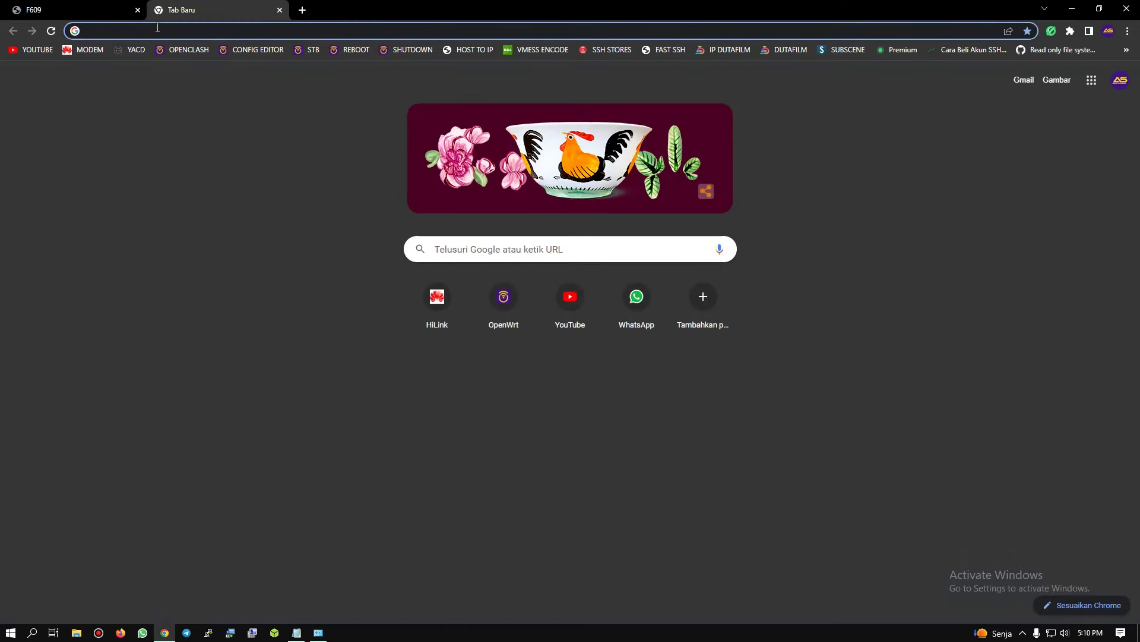
type("192.168.1.1")
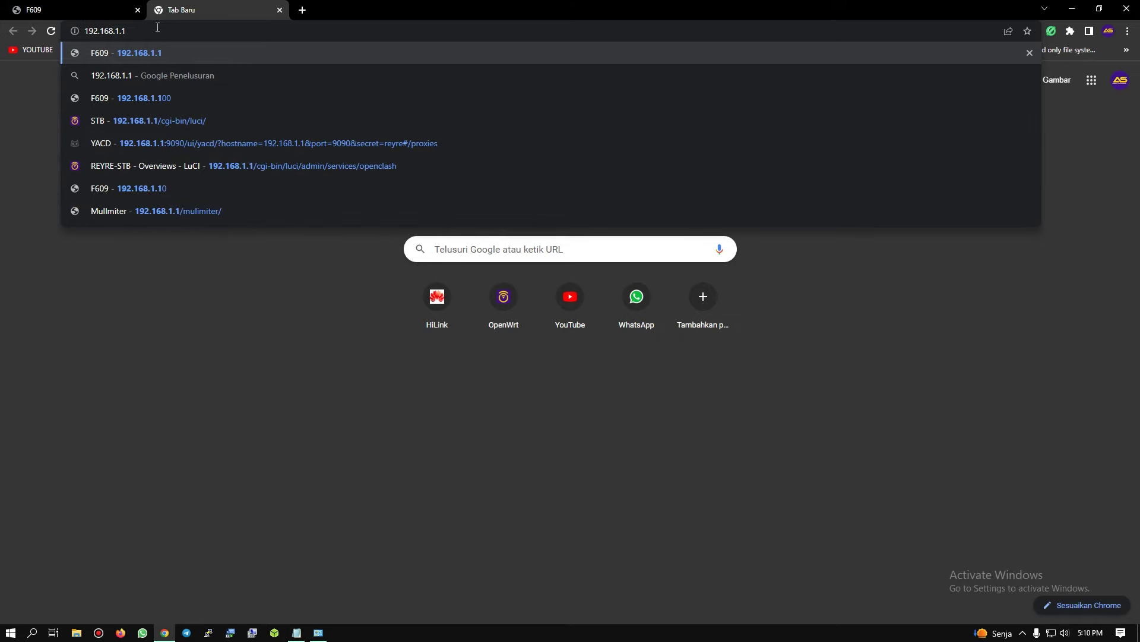
key("Return")
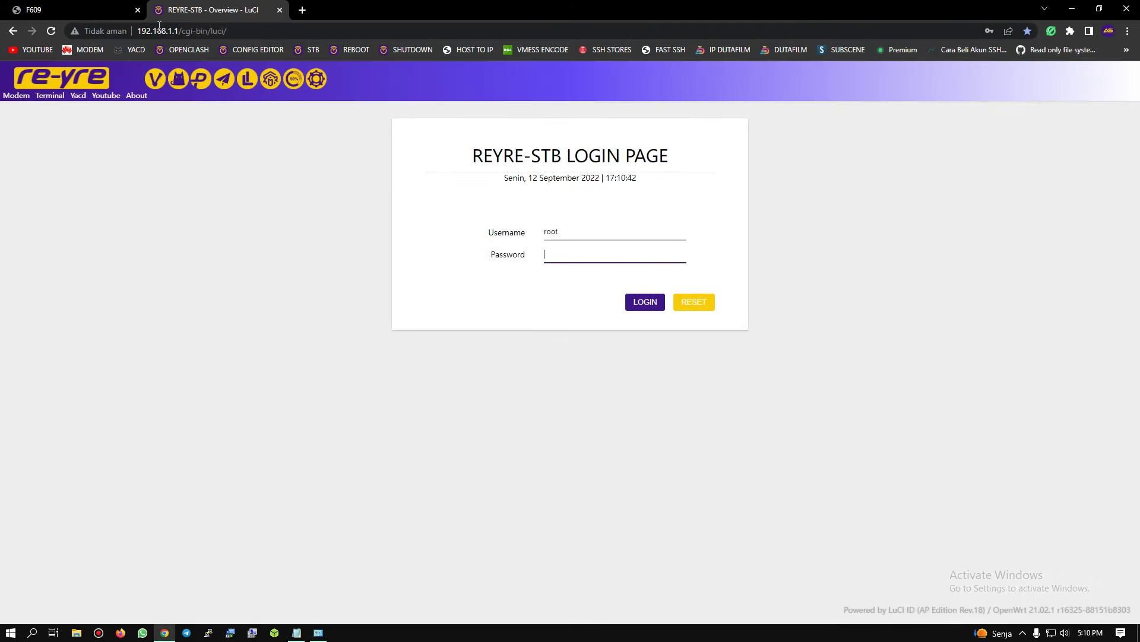
left_click(620, 259)
left_click(621, 284)
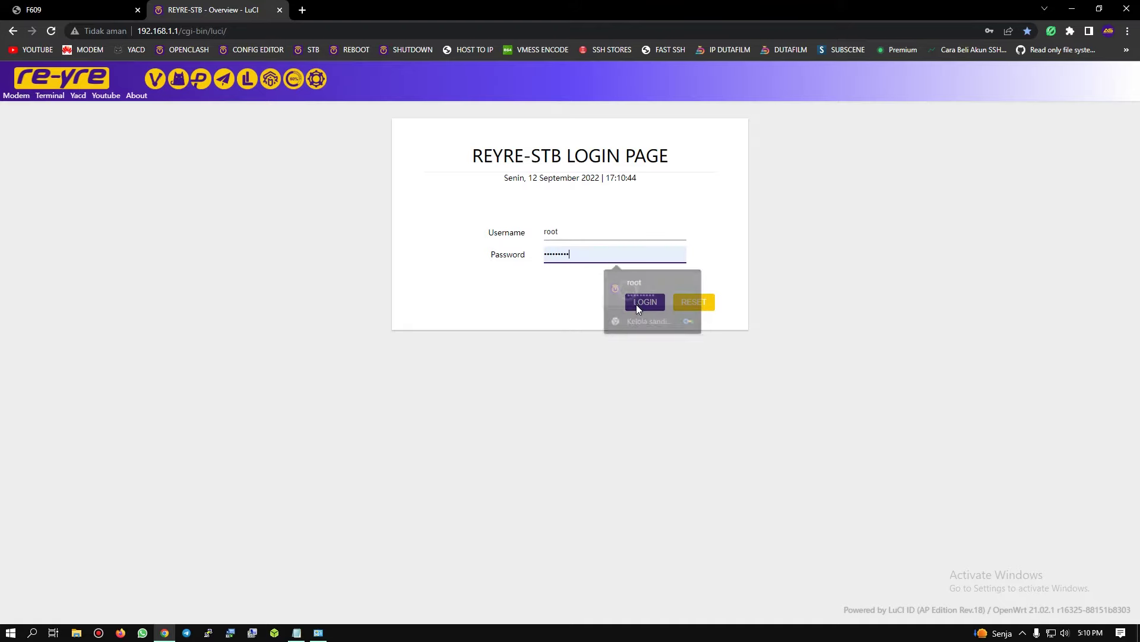
left_click(637, 306)
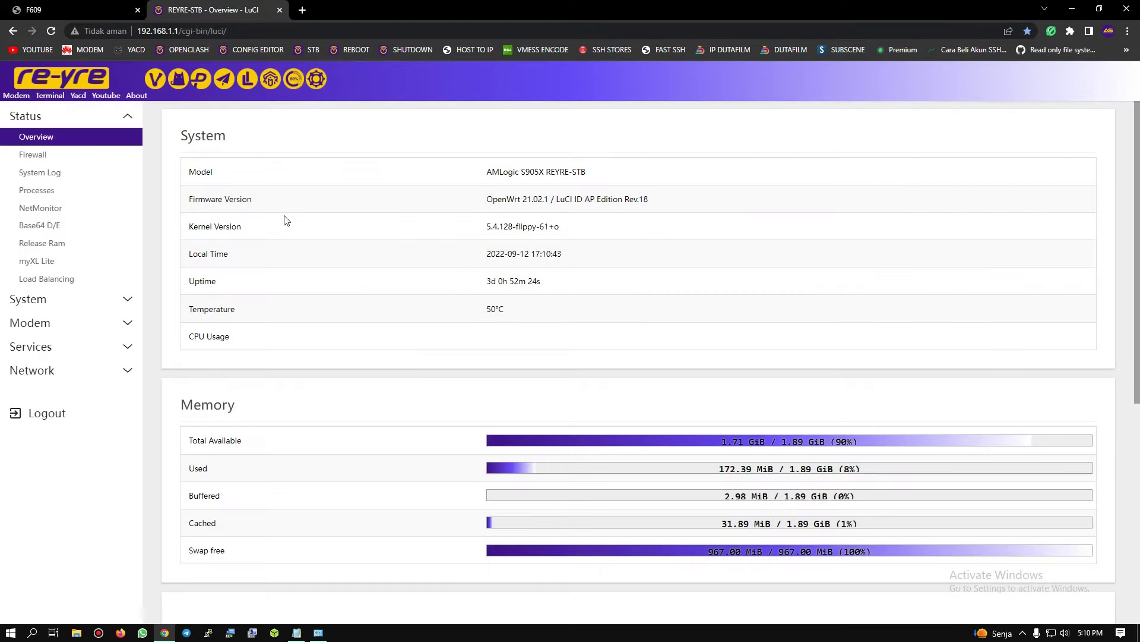
Highlight the Active DHCP Leases addresses 192.168.1.155, .187, .249 and .194
scroll(342, 395, "down", 6)
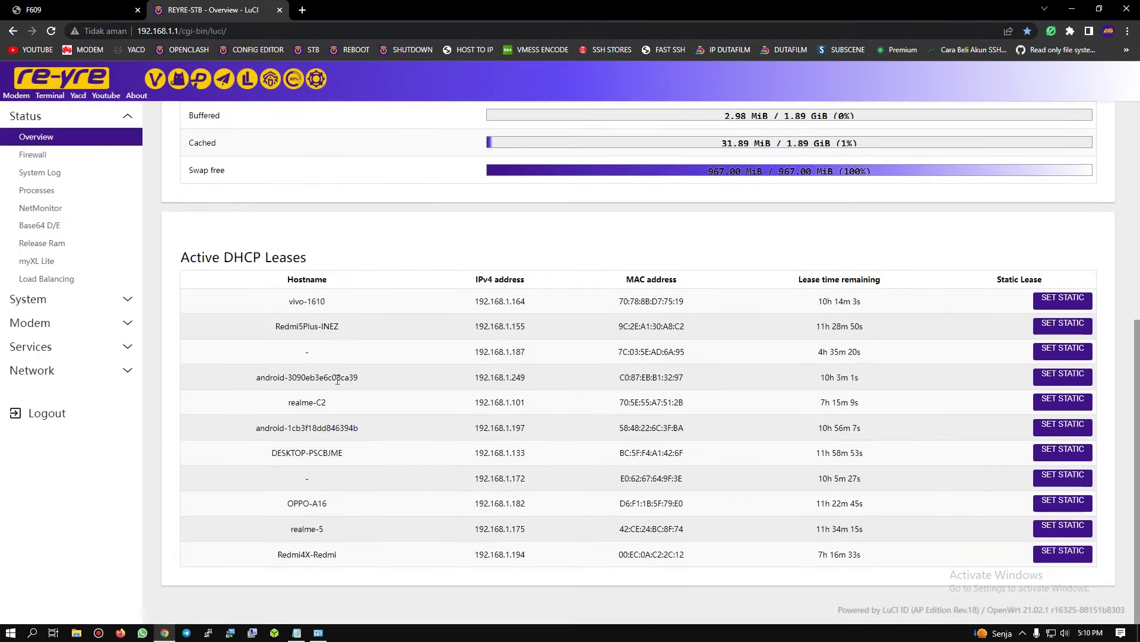
left_click_drag(475, 303, 542, 310)
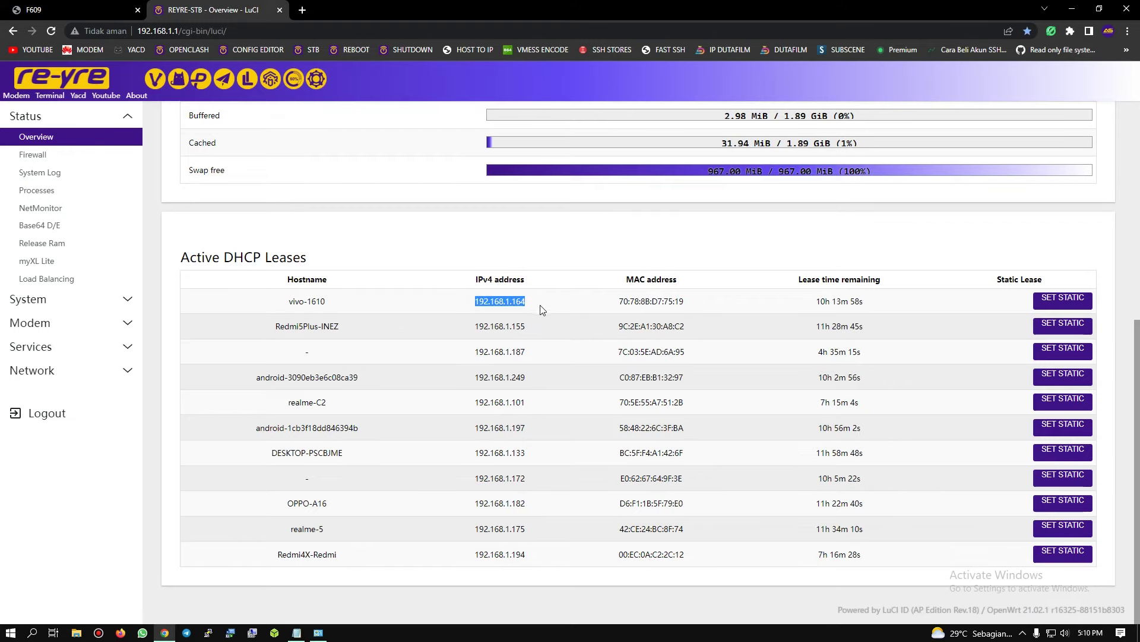
left_click_drag(476, 325, 533, 323)
left_click_drag(475, 353, 547, 356)
left_click_drag(473, 385, 536, 380)
left_click_drag(475, 405, 538, 536)
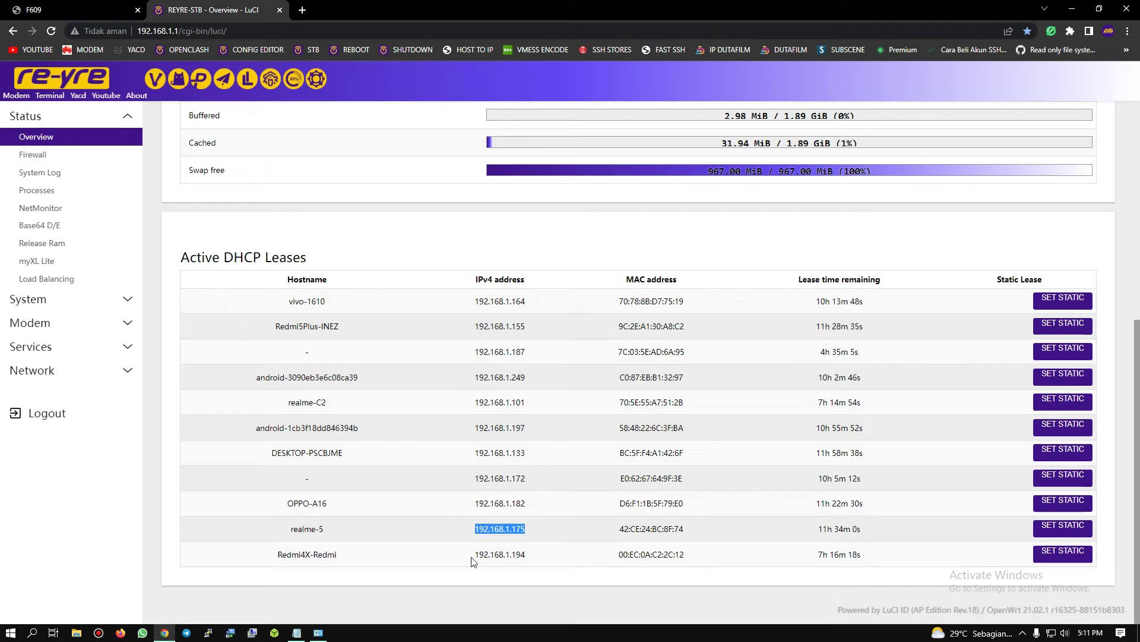
left_click_drag(474, 554, 551, 563)
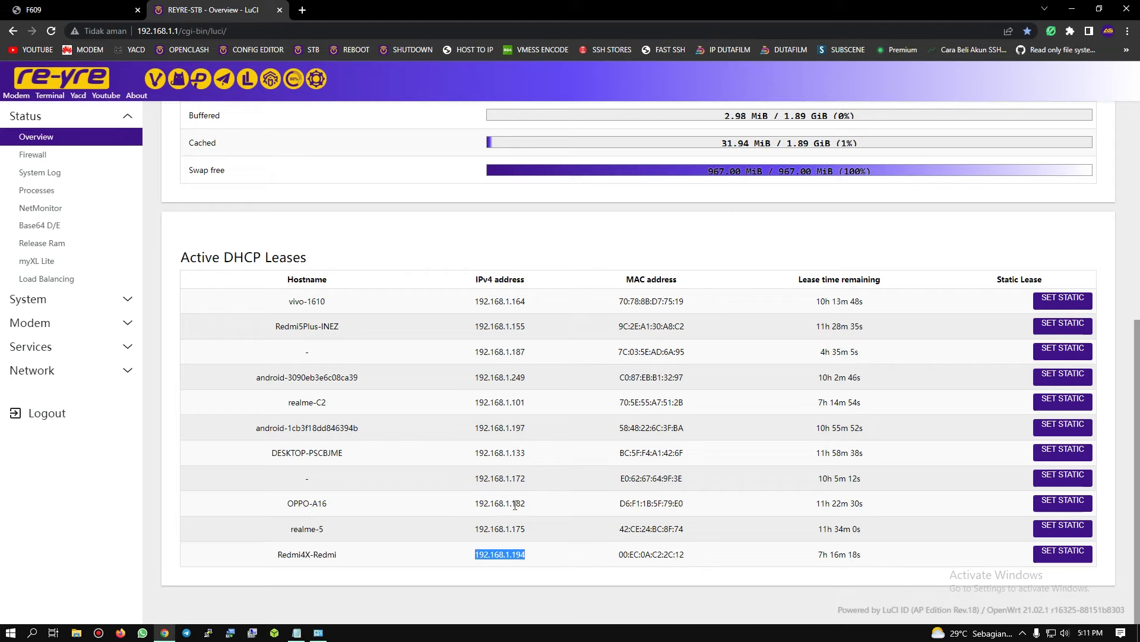
left_click(543, 556)
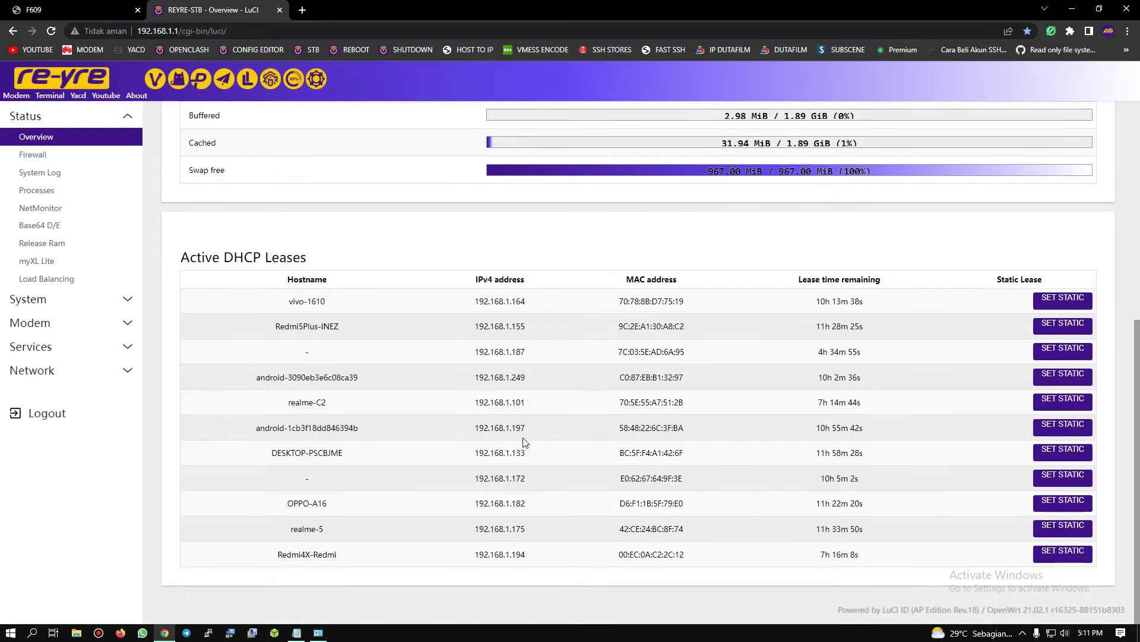
Re-highlight leases 192.168.1.164, .155, .187, .249, .197 and .133, then open a blank tab
left_click_drag(472, 304, 566, 304)
left_click_drag(469, 330, 534, 330)
left_click_drag(475, 352, 534, 354)
left_click(477, 377)
left_click_drag(475, 377, 545, 405)
left_click(477, 429)
left_click_drag(477, 428, 546, 431)
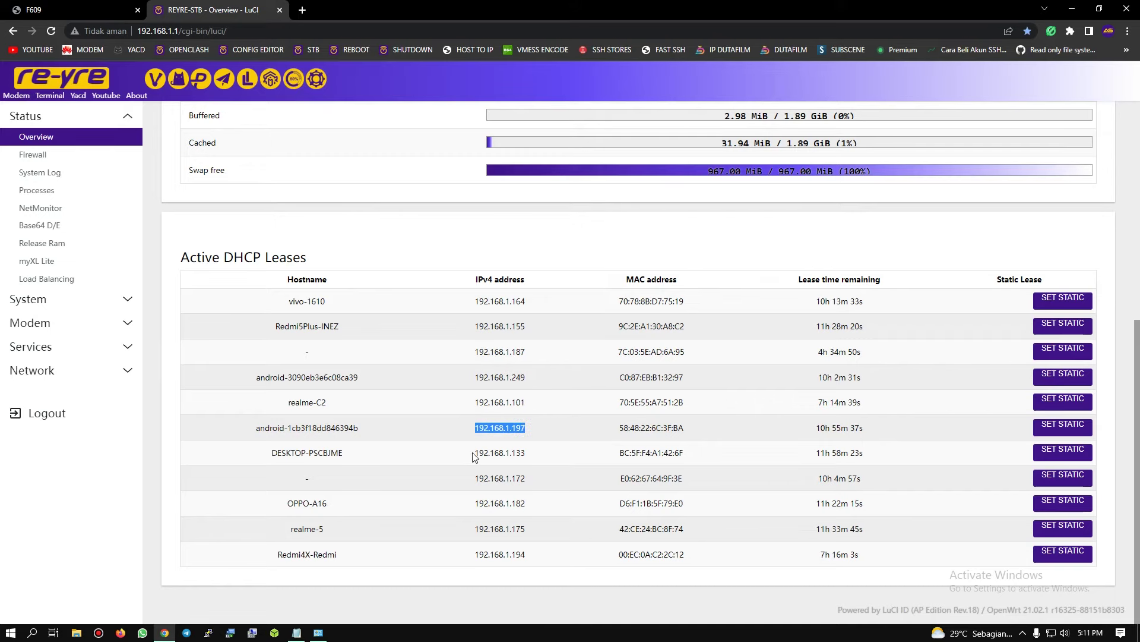
left_click_drag(476, 452, 533, 465)
scroll(501, 532, "up", 5)
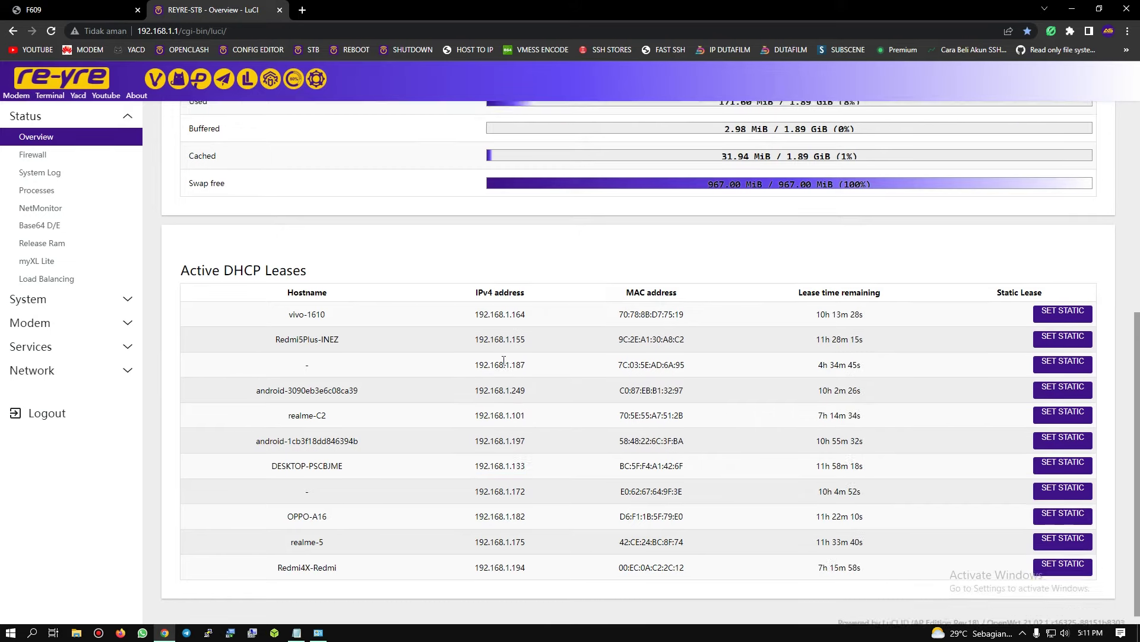
left_click(303, 9)
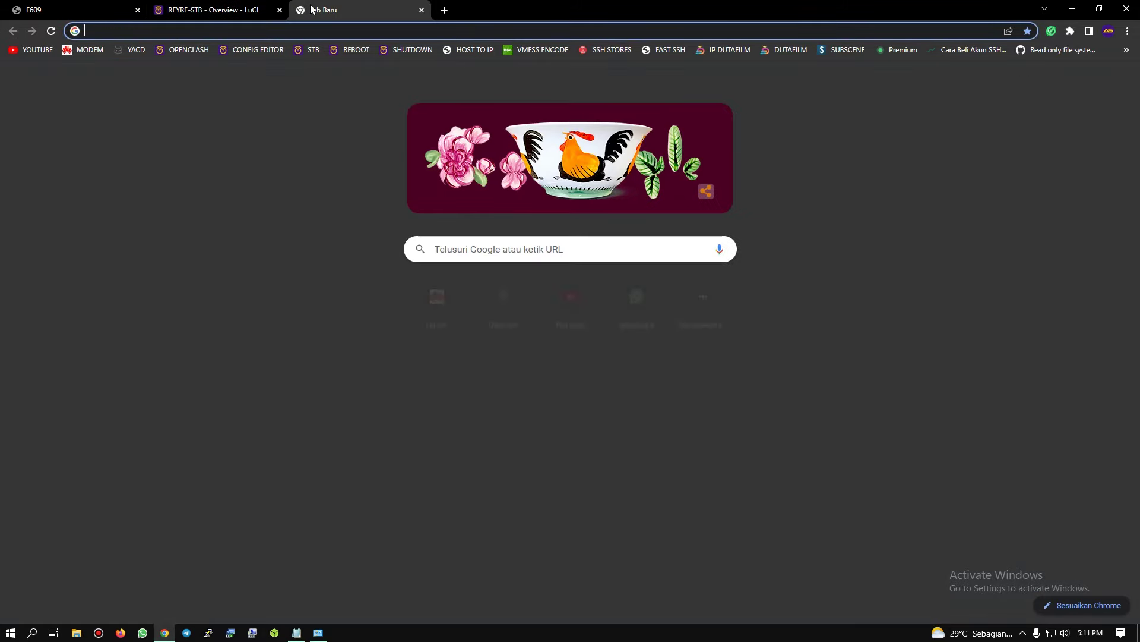
Close the old F609 tab and load 192.168.1.100 in the new tab
left_click(139, 10)
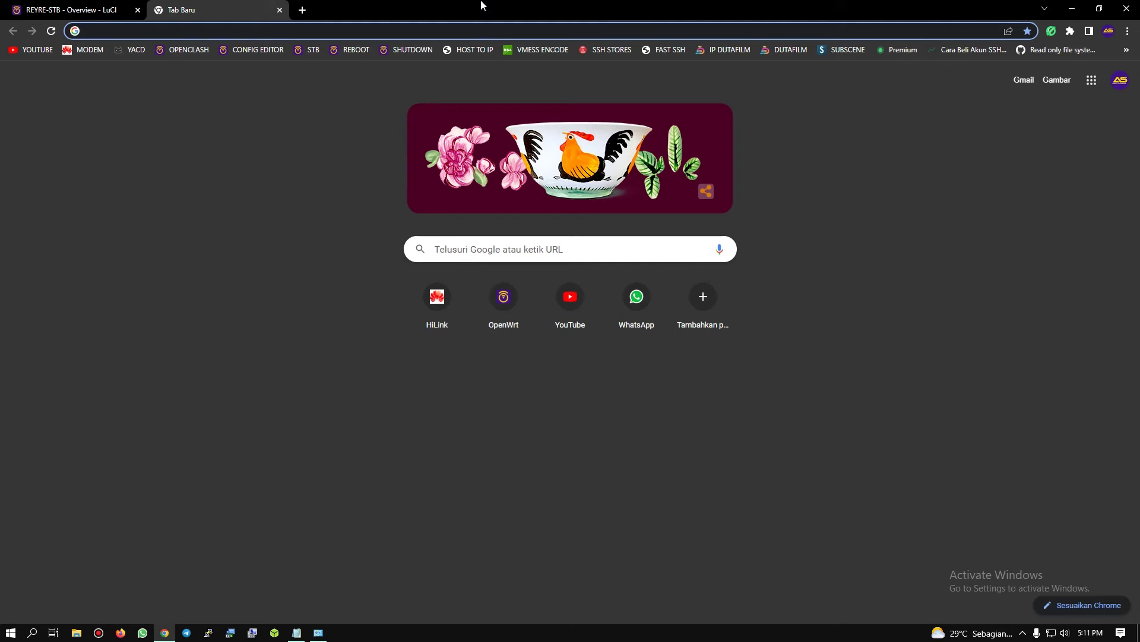
mouse_move(482, 5)
type("192.")
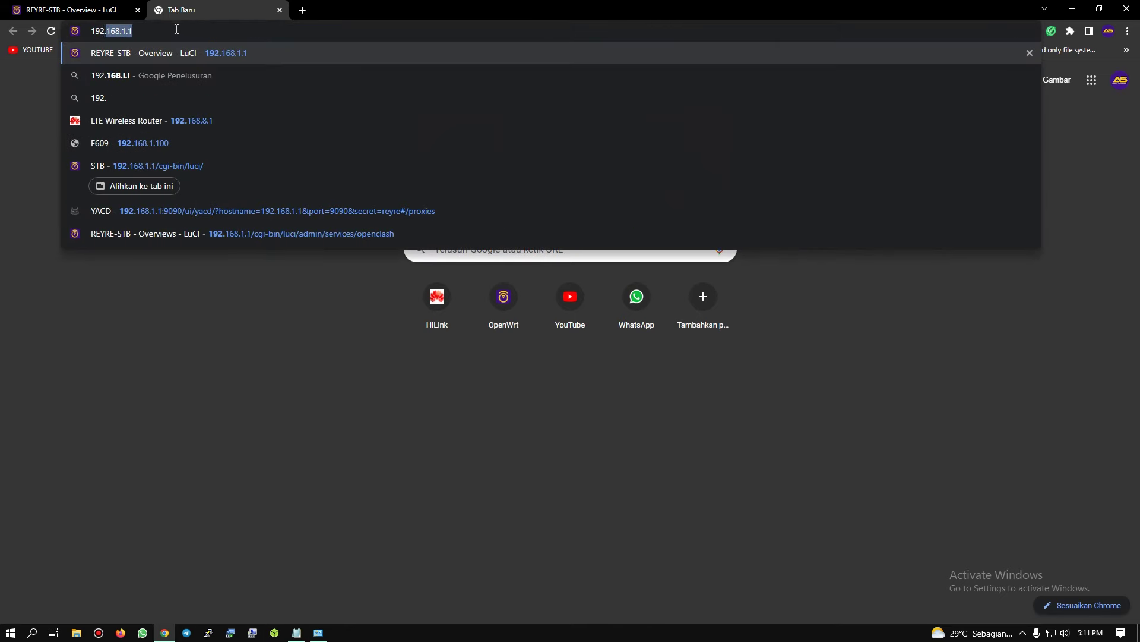
type("168.")
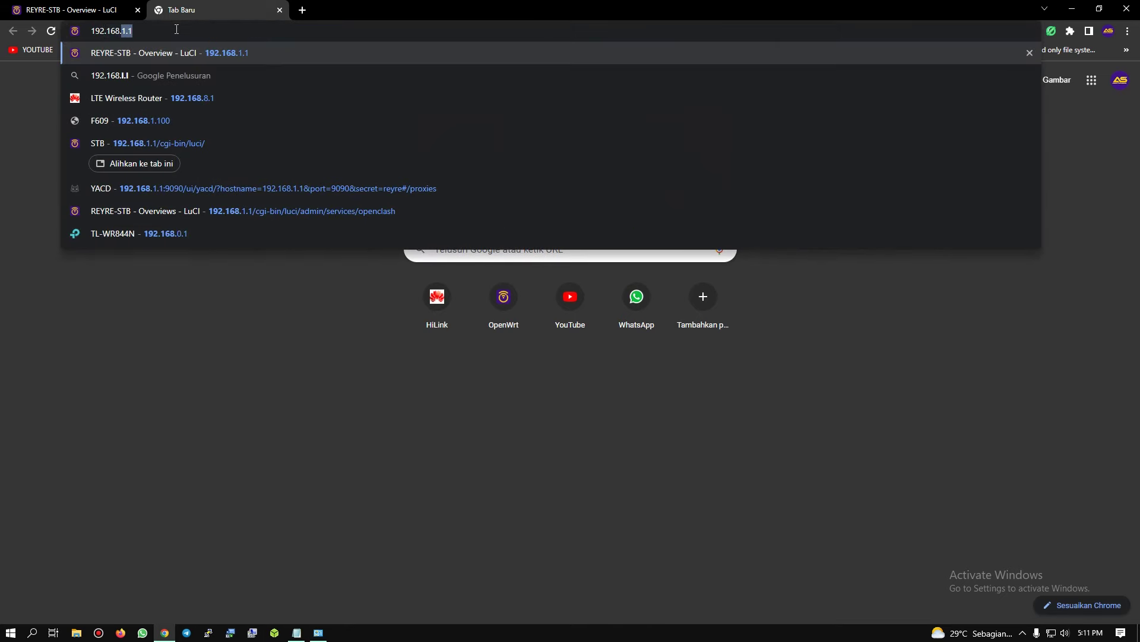
type("1.100")
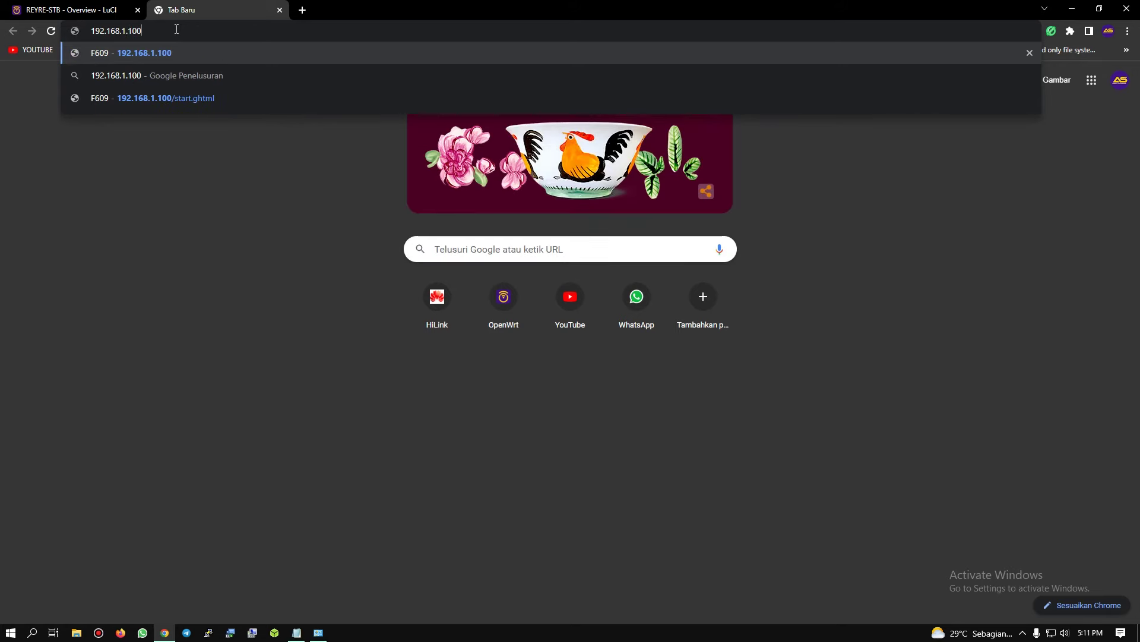
key("Return")
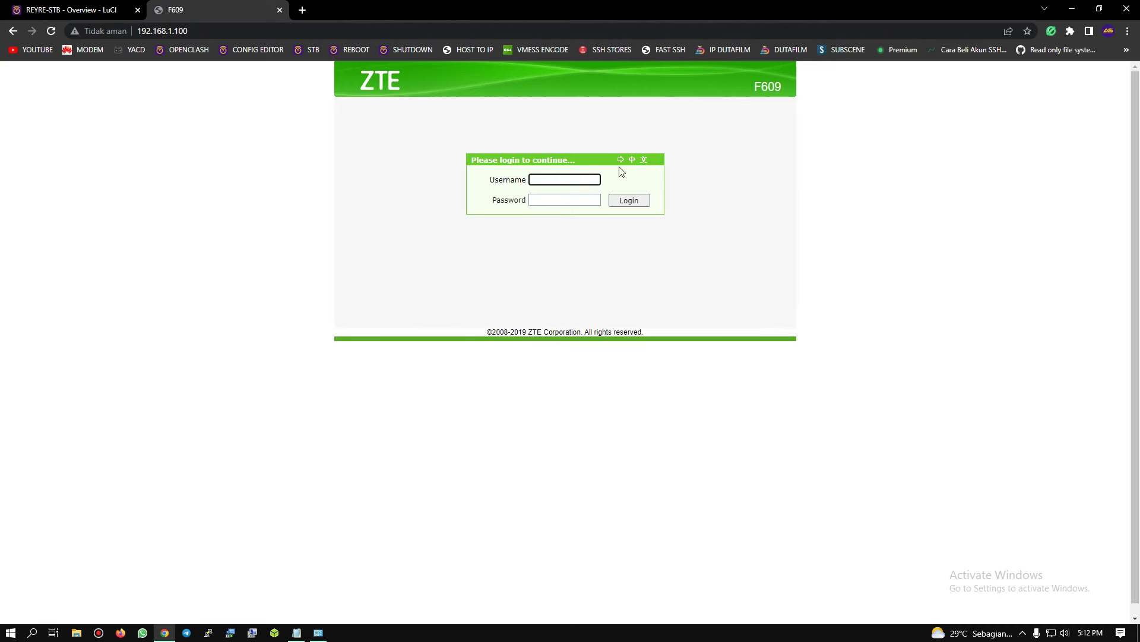
Copy the username from the Notepad login notes into the Username field
left_click(296, 632)
double_click(827, 285)
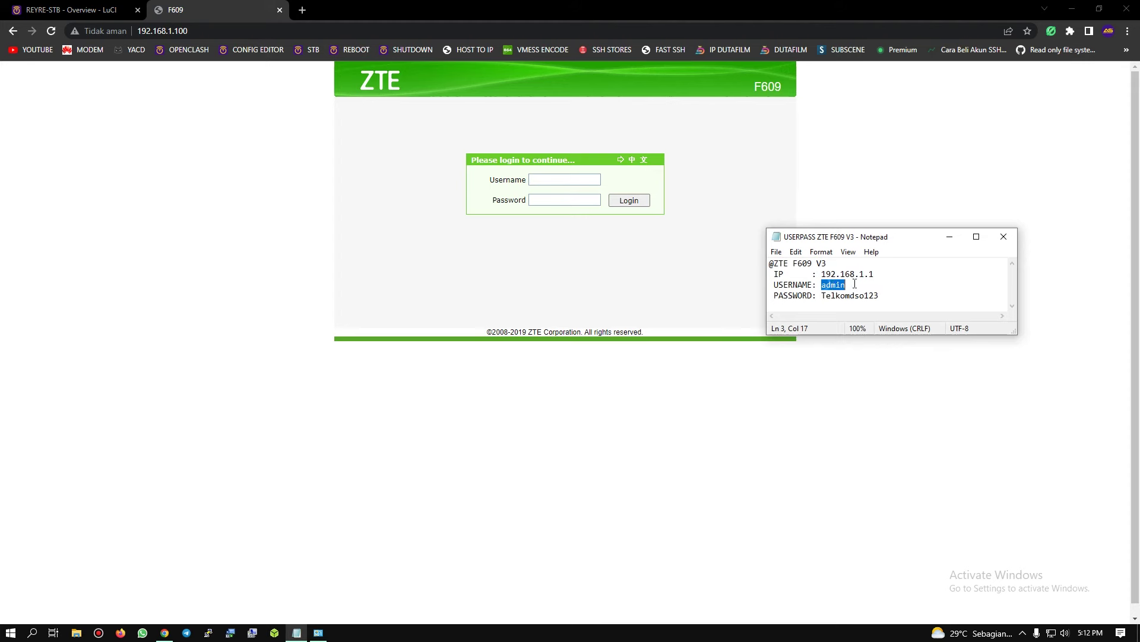
right_click(840, 283)
left_click(757, 322)
left_click(601, 219)
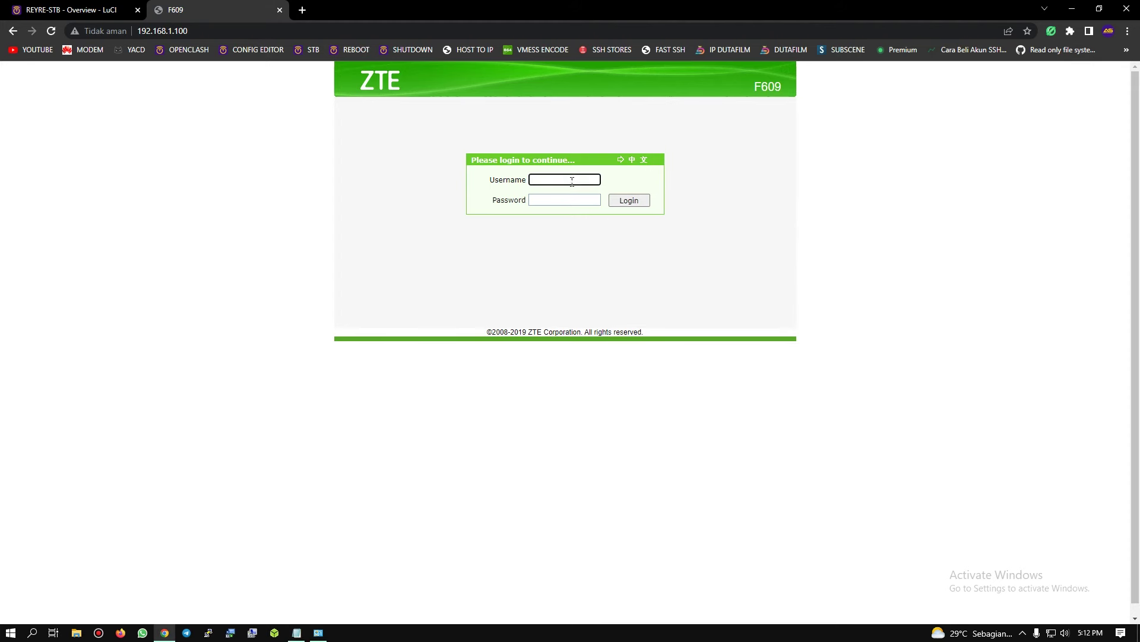
right_click(569, 180)
left_click(575, 271)
left_click(574, 199)
Copy the password from the notes into the Password field and log in
left_click(297, 632)
left_click_drag(822, 296, 879, 296)
right_click(865, 295)
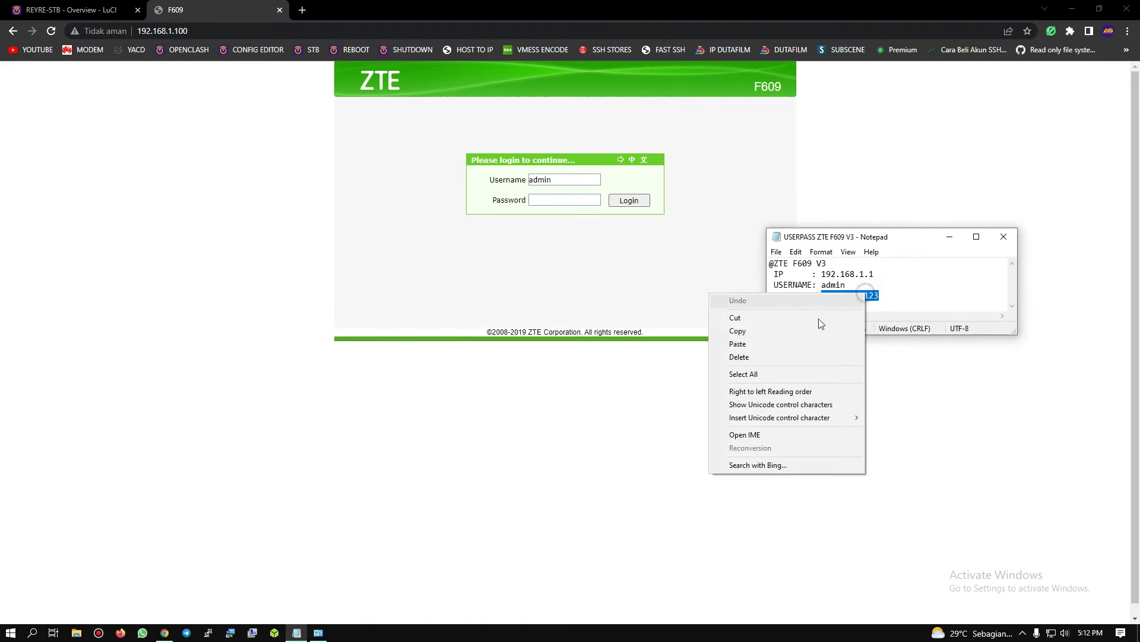
left_click(770, 331)
left_click(950, 236)
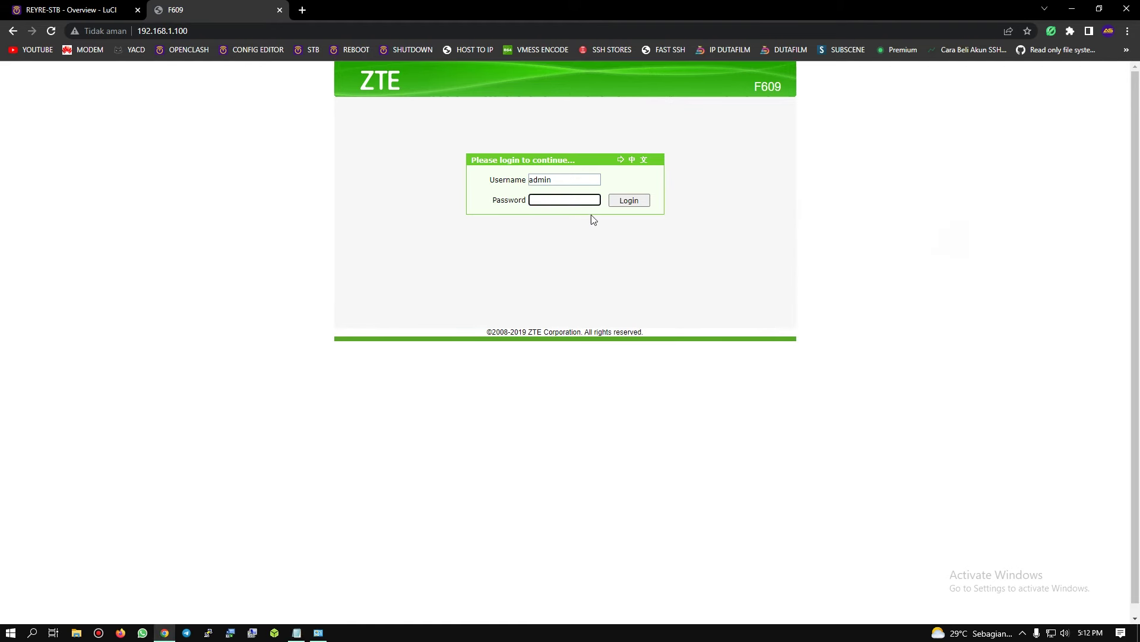
right_click(564, 200)
left_click(594, 324)
left_click(630, 200)
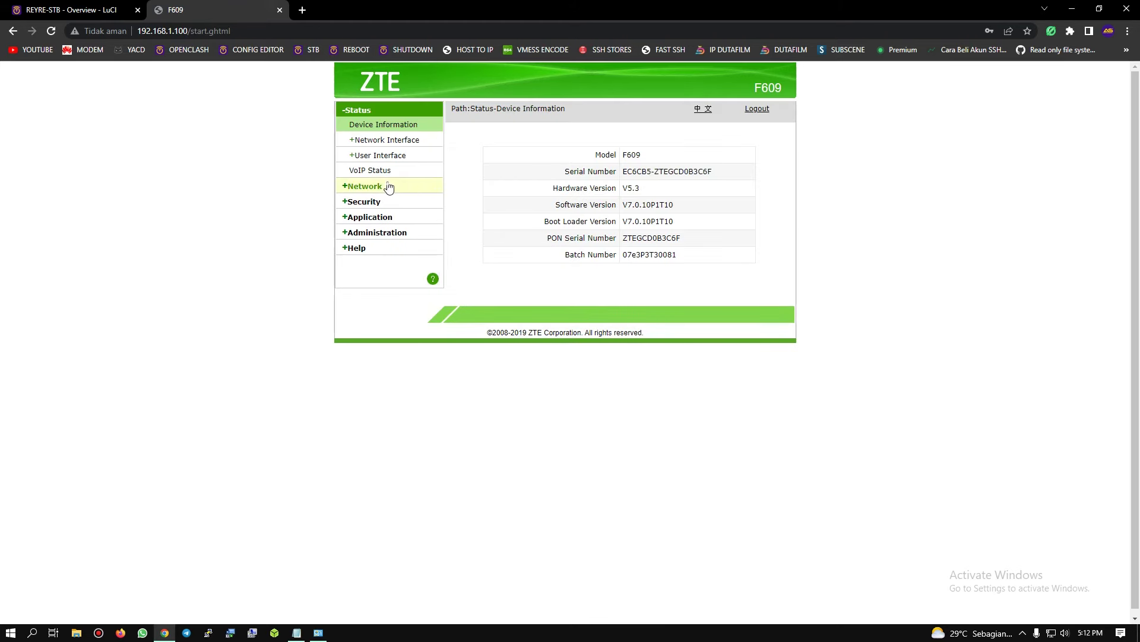
Reveal the WPA2-PSK passphrase under Network > WLAN > Security, then view the Windows network list
left_click(386, 186)
left_click(374, 254)
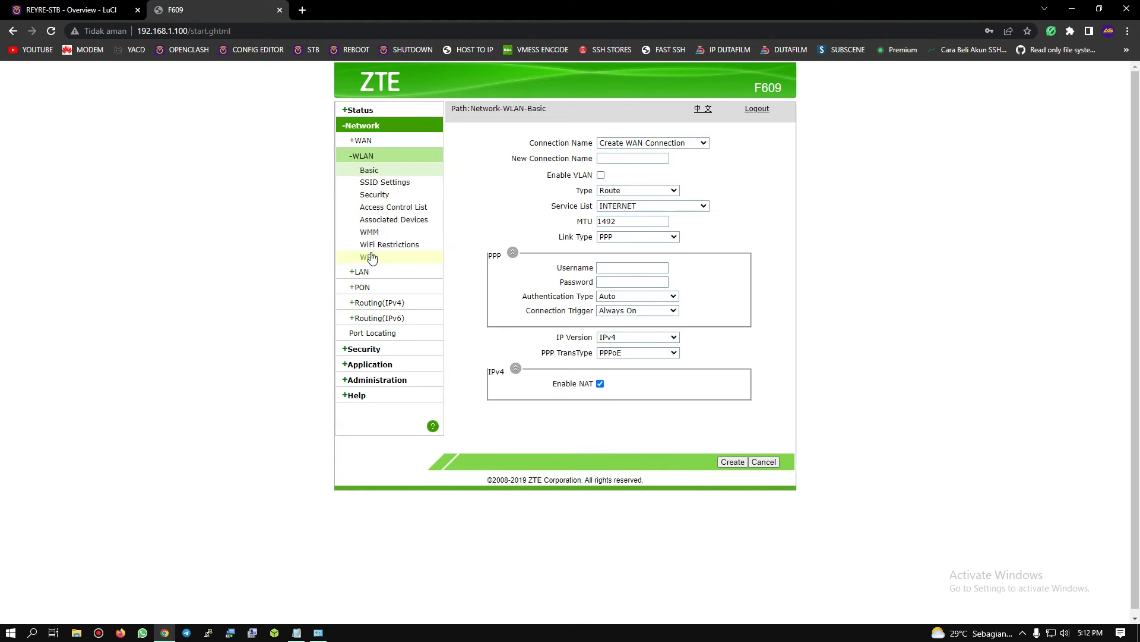
left_click(383, 196)
left_click(683, 189)
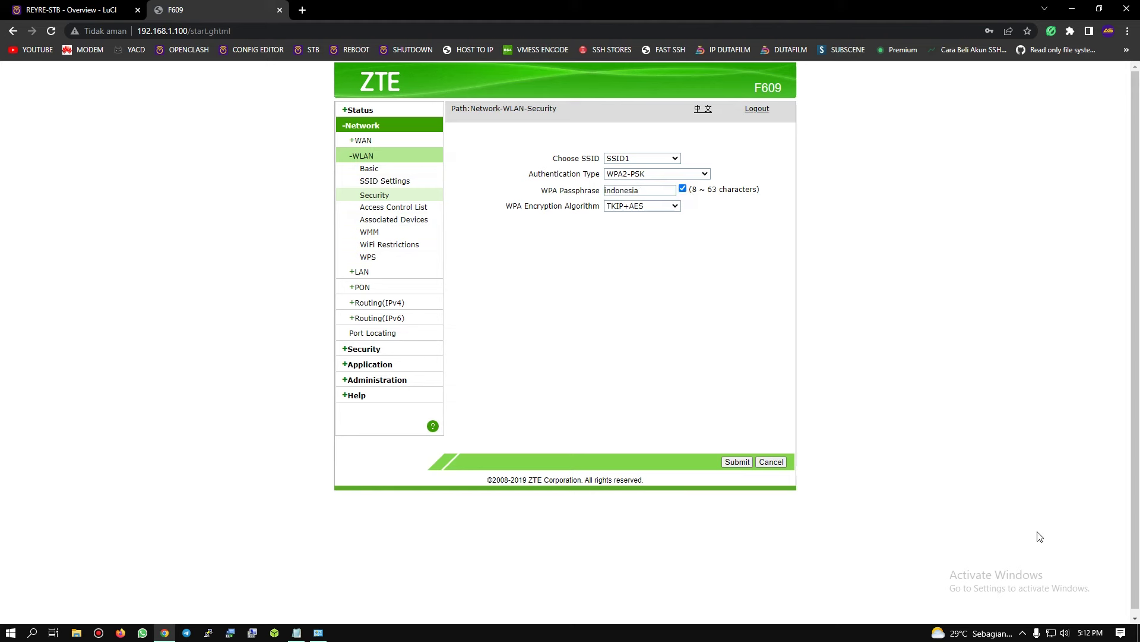
left_click(1052, 633)
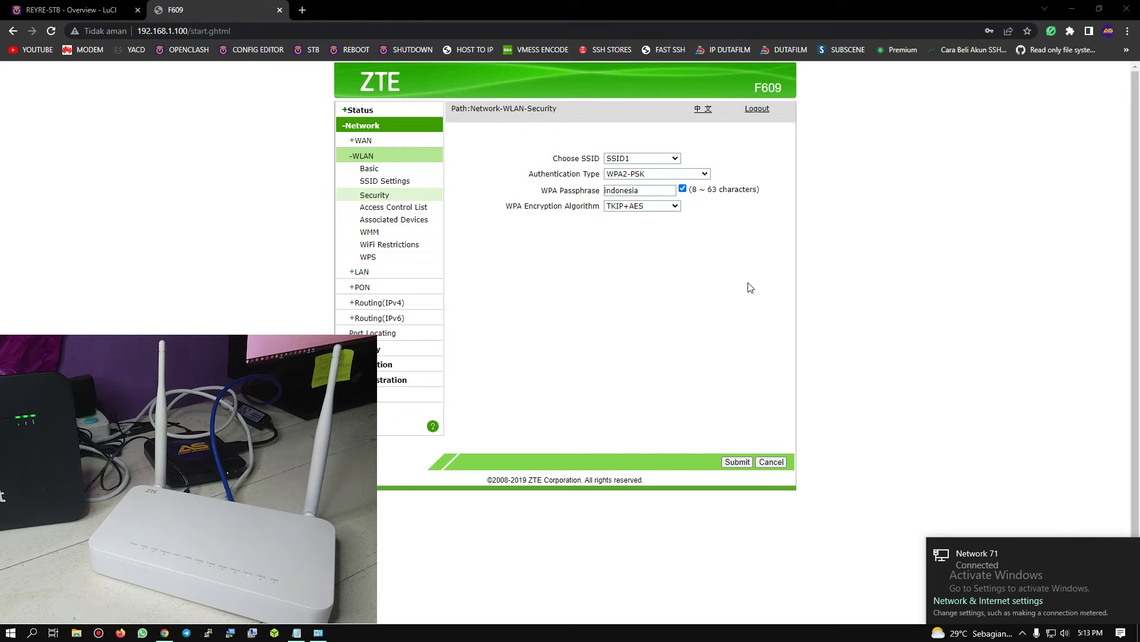
scroll(1030, 581, "down", 1)
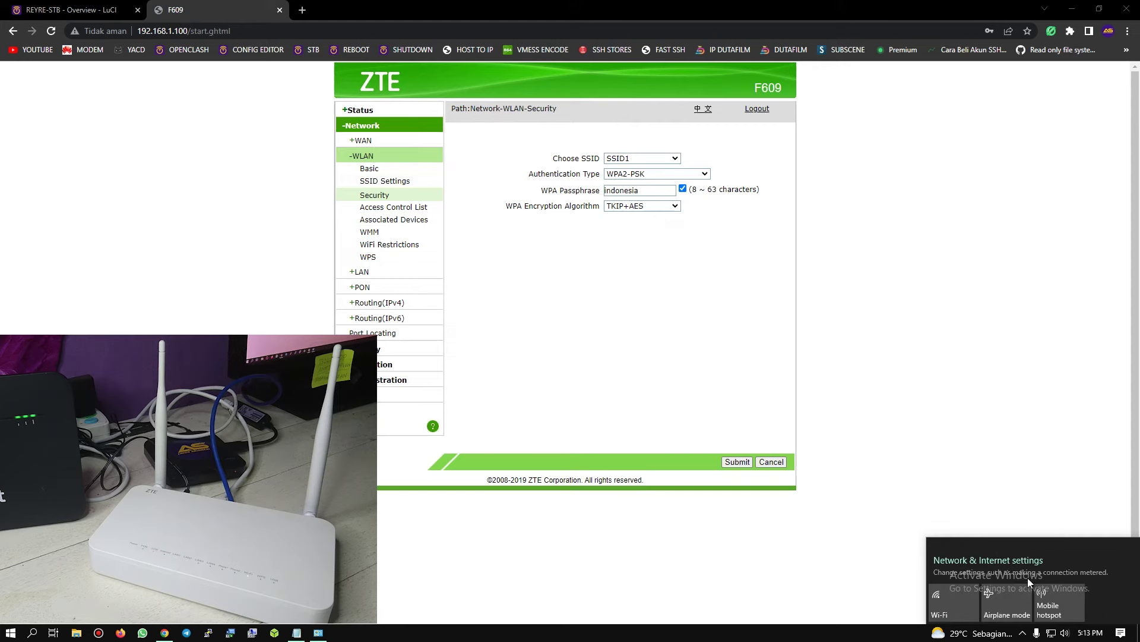
Check the F609's SSID Name under WLAN SSID Settings
left_click(1062, 431)
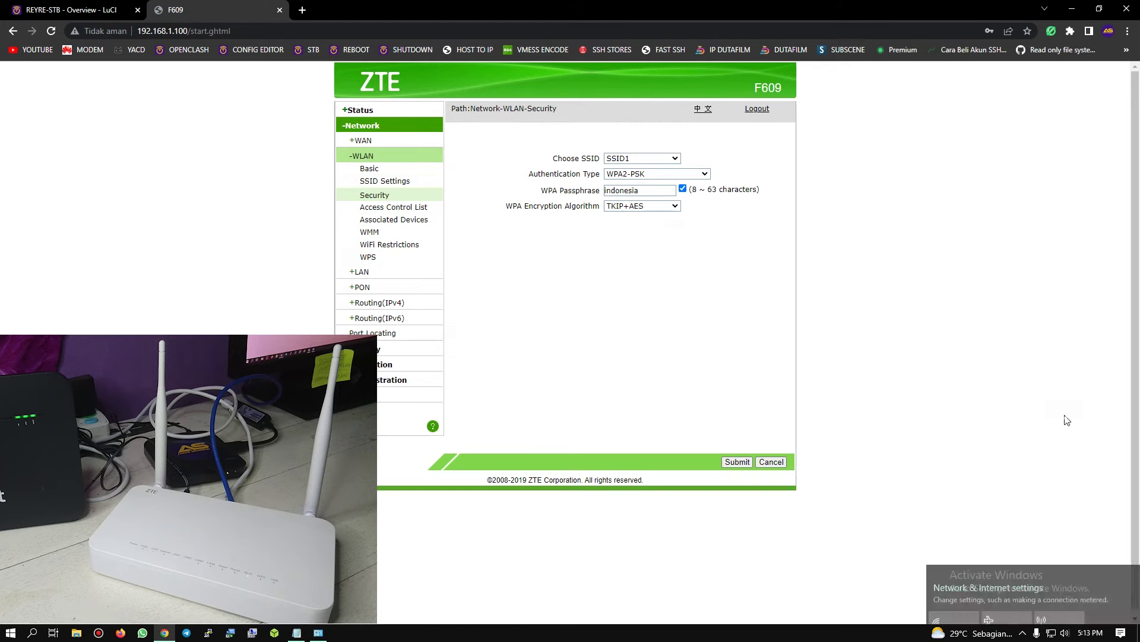
left_click(1052, 634)
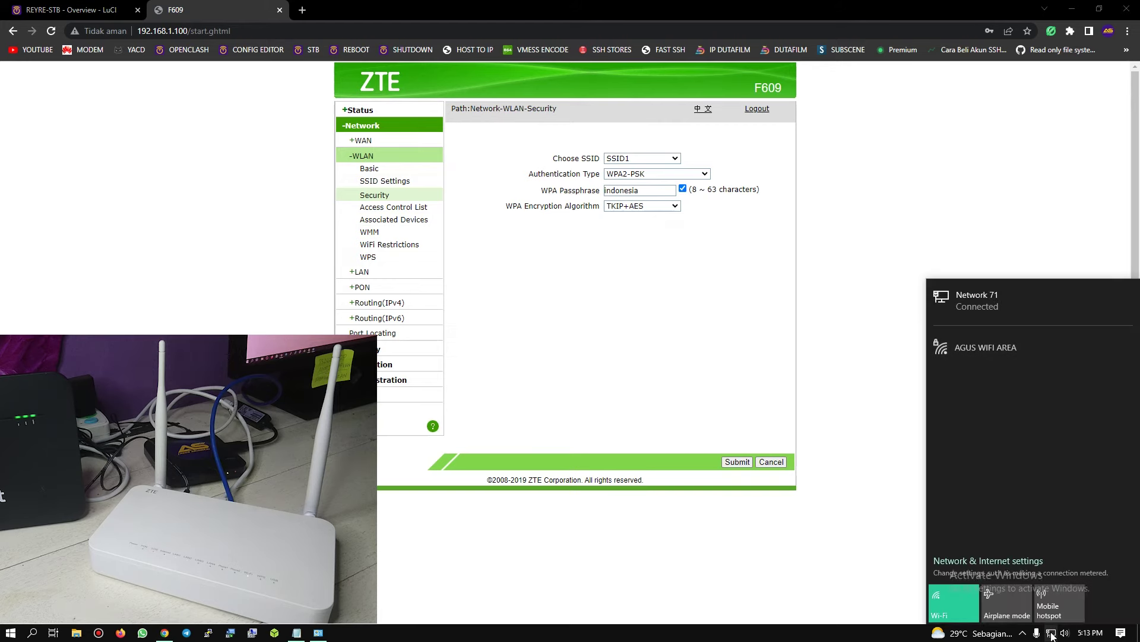
left_click(979, 350)
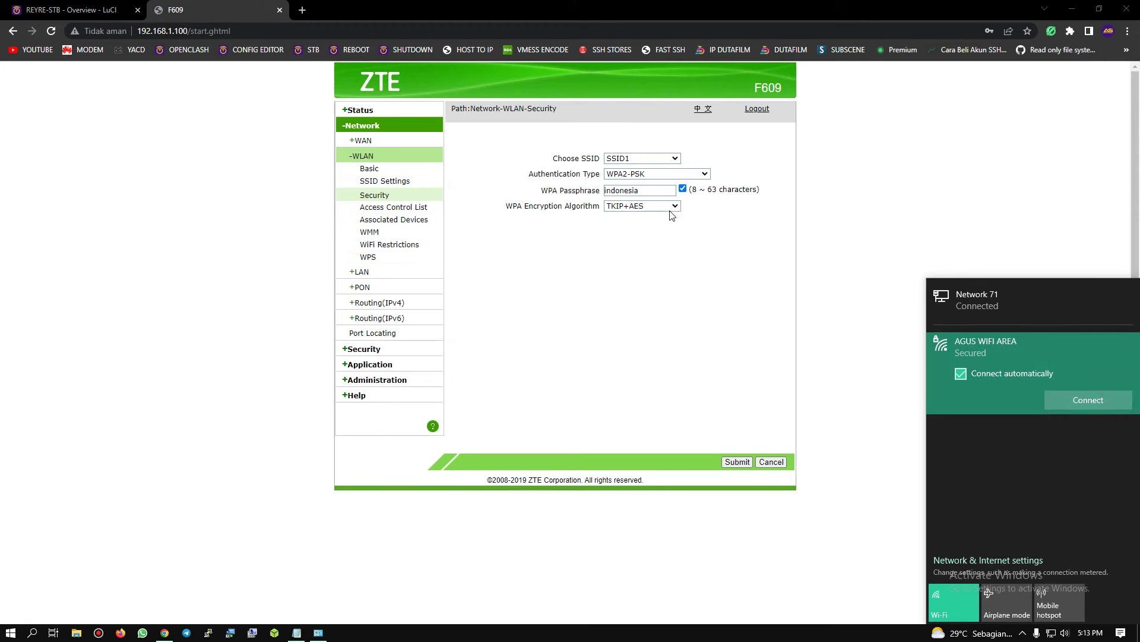
left_click(385, 181)
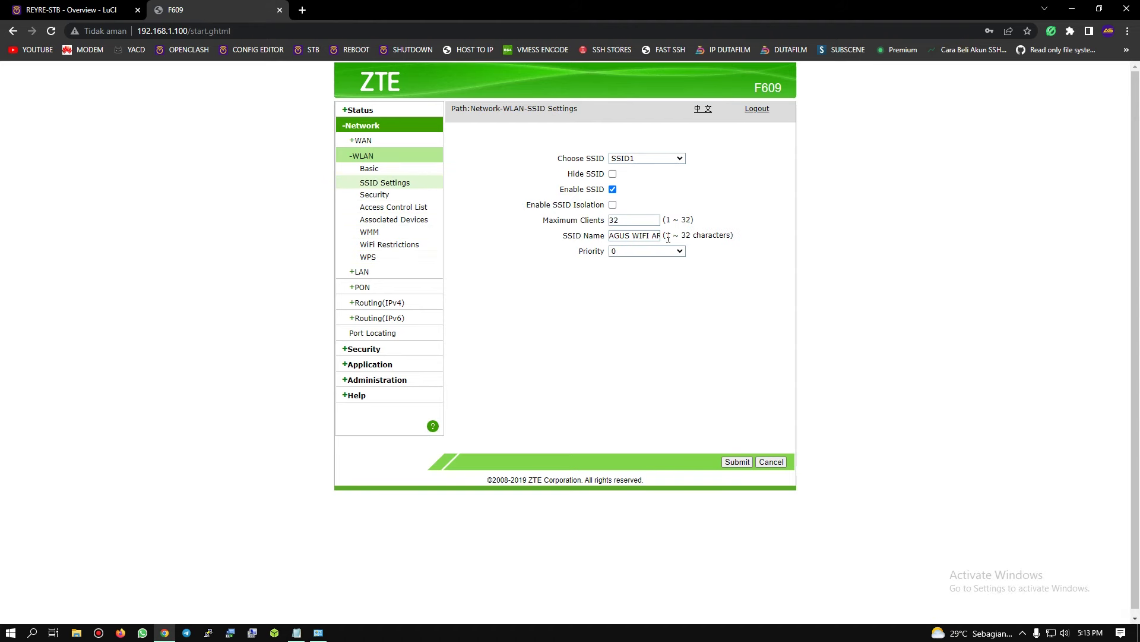
triple_click(612, 236)
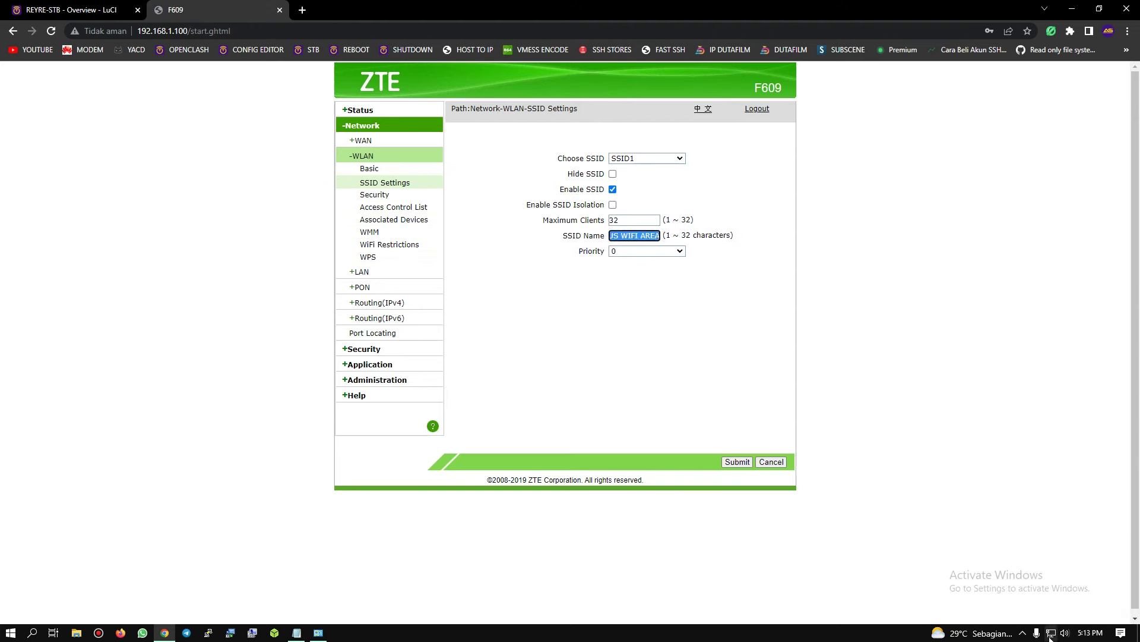
Connect to the AGUS WIFI AREA network with its security key and answer the discovery prompt
left_click(1051, 633)
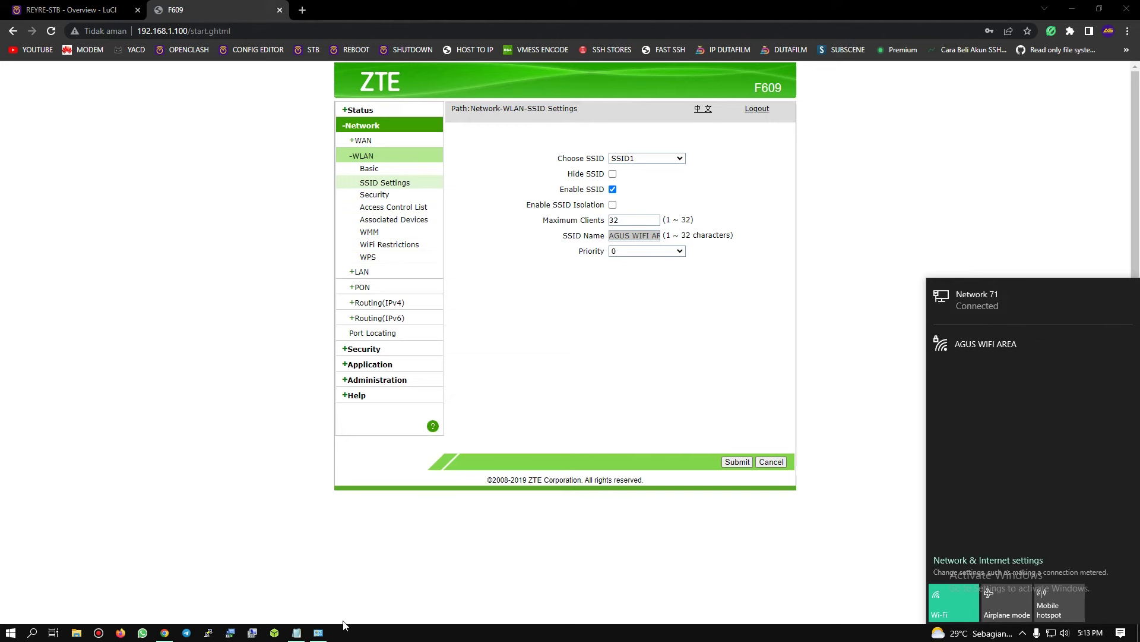
mouse_move(327, 635)
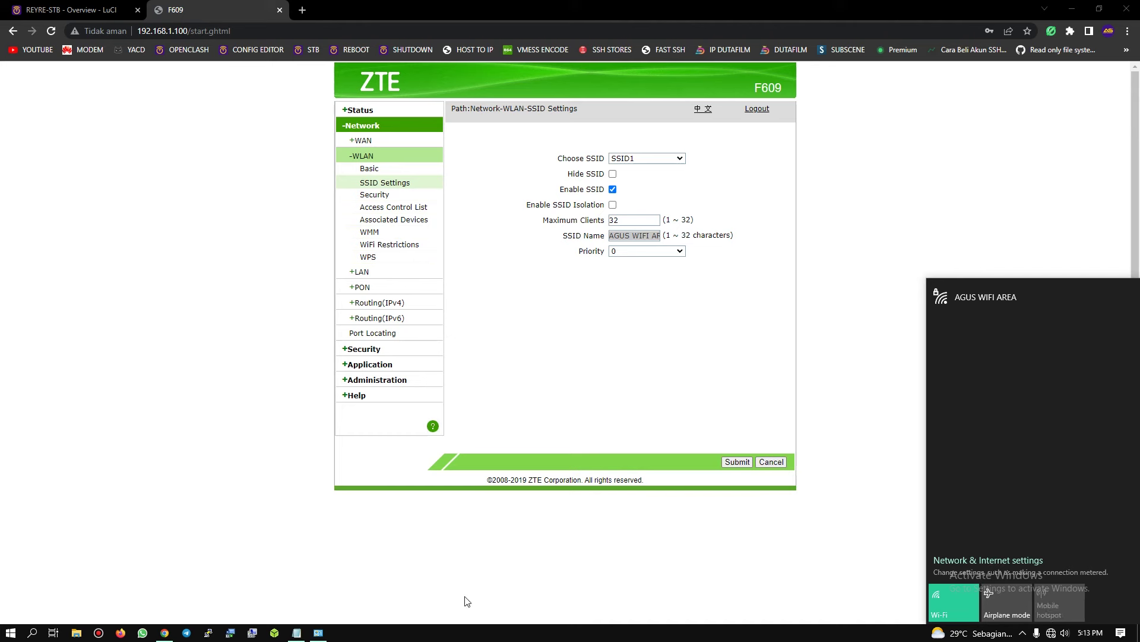
left_click(1004, 300)
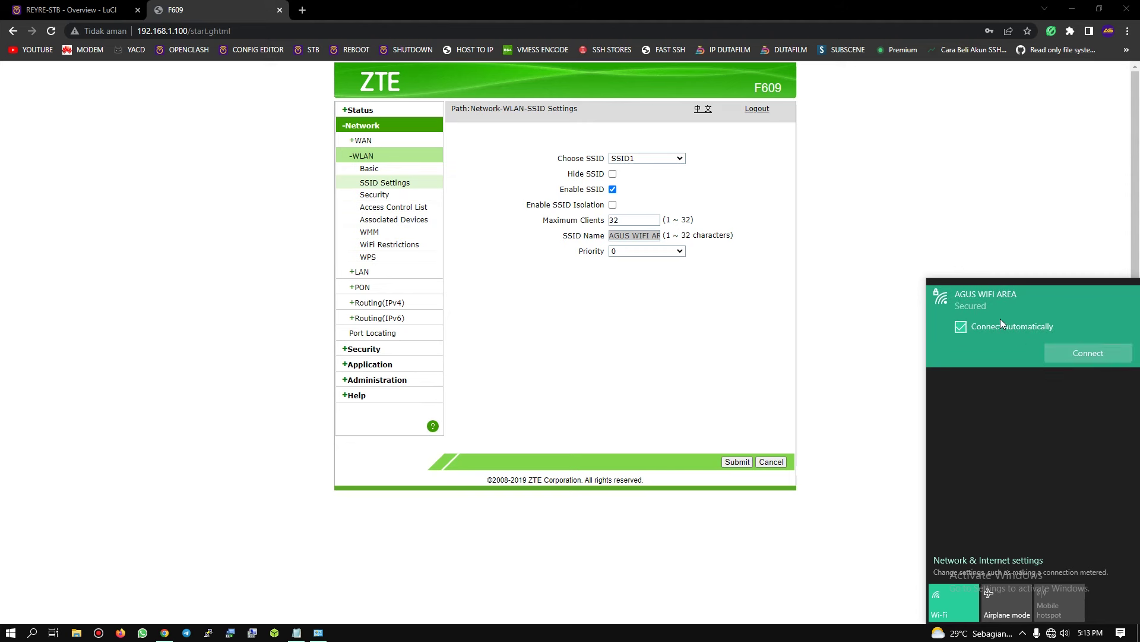
left_click(1089, 355)
type("********")
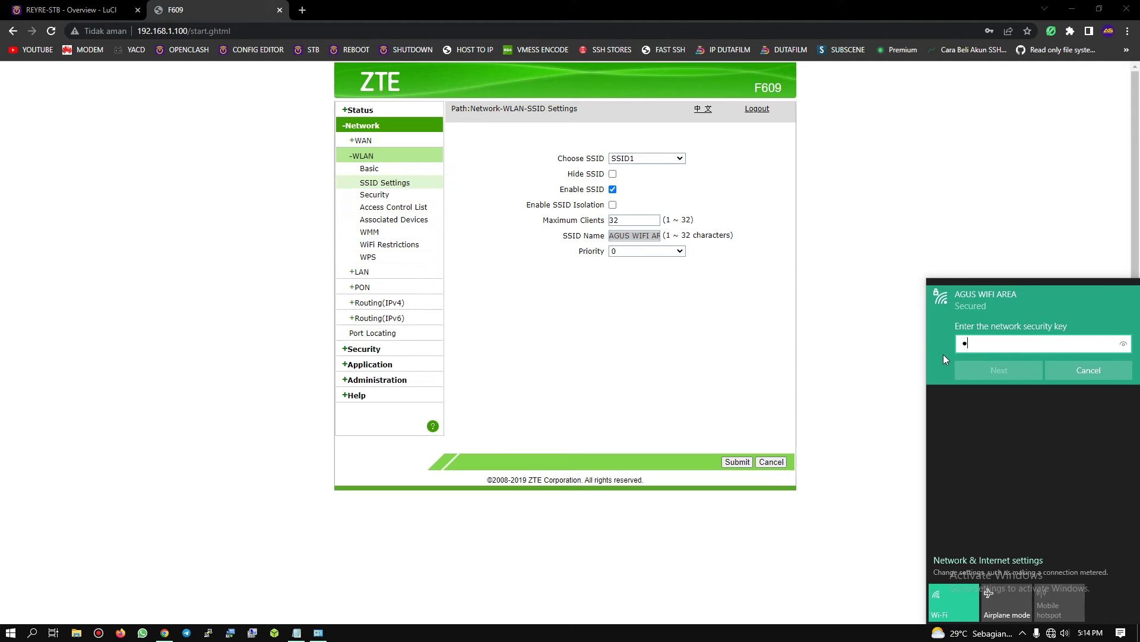
type("a")
left_click(1124, 344)
left_click(1122, 345)
left_click(998, 370)
left_click(1008, 405)
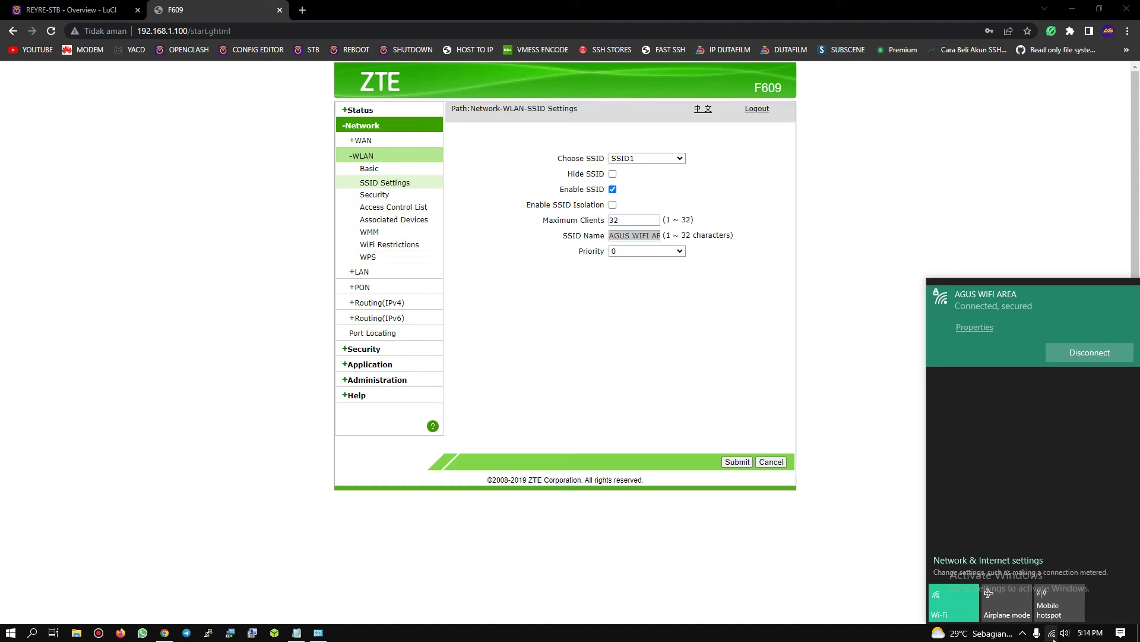
Confirm in the network list that the PC is connected, then close it
left_click(1053, 635)
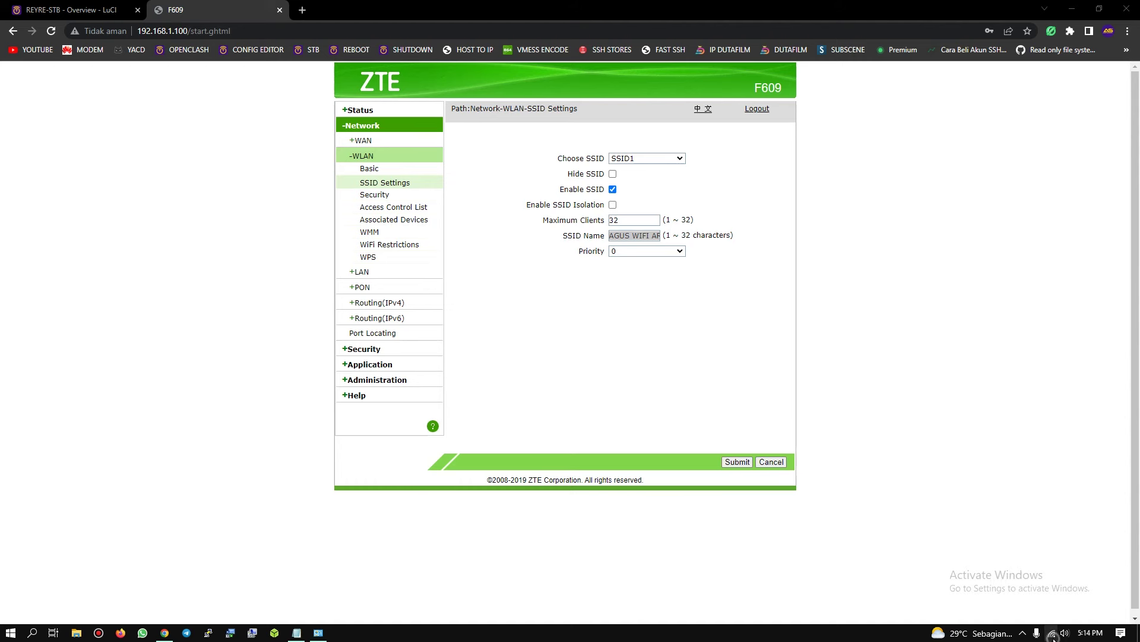
left_click(1053, 636)
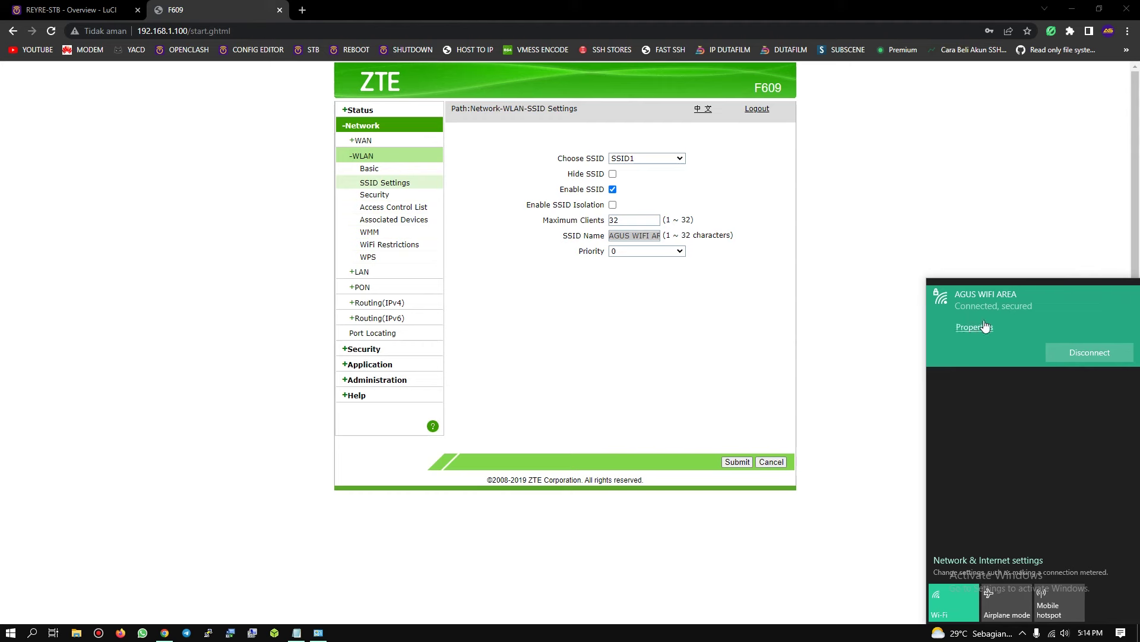
left_click(910, 359)
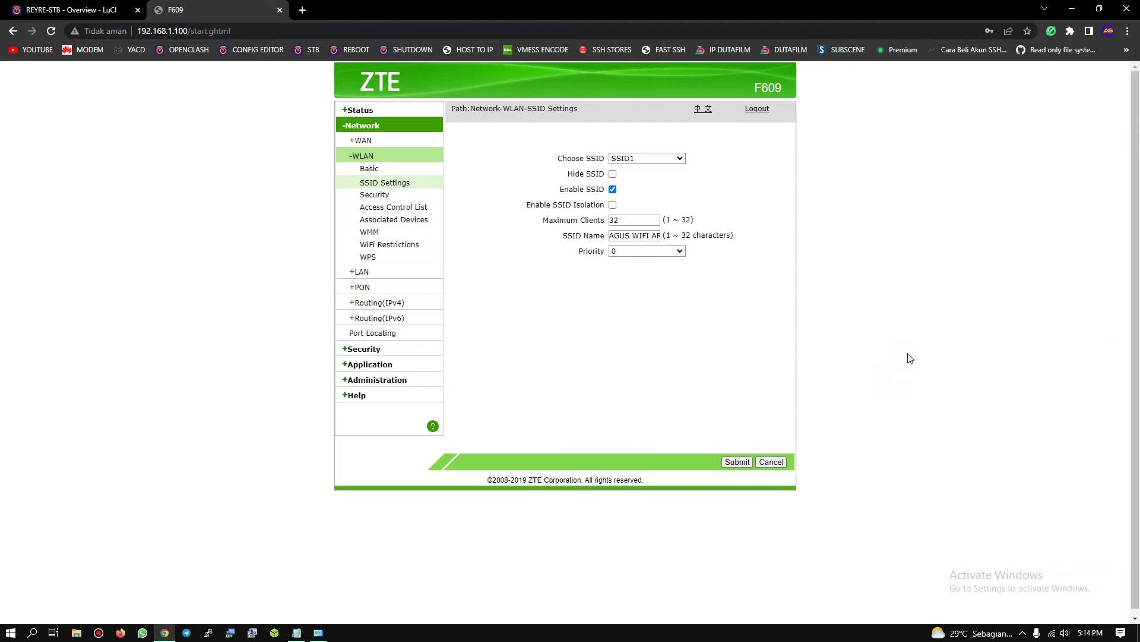
Reload the F609 page and dismiss its session timeout alert
right_click(231, 111)
left_click(259, 146)
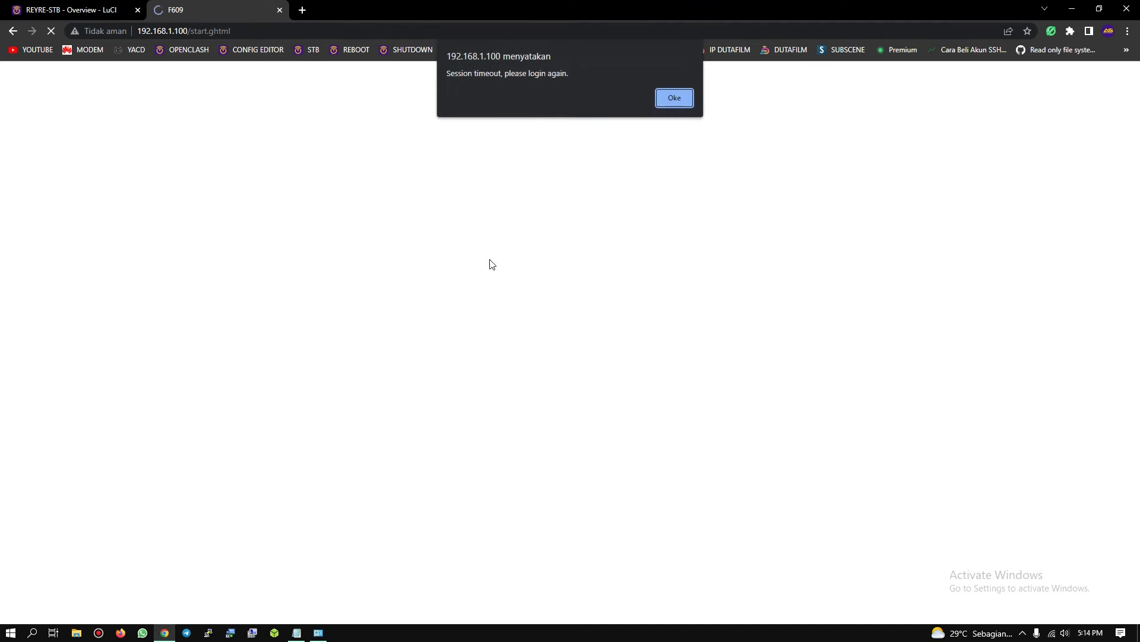
left_click(674, 99)
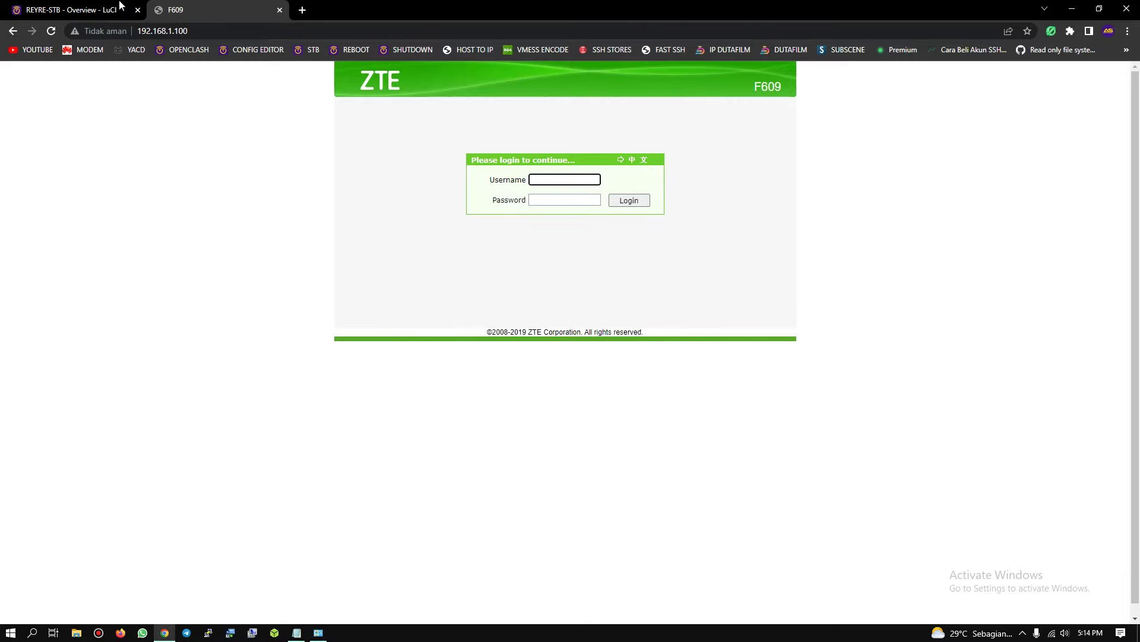
Reload the LuCI status overview and go to the OpenClash overview
left_click(119, 6)
right_click(325, 146)
left_click(344, 182)
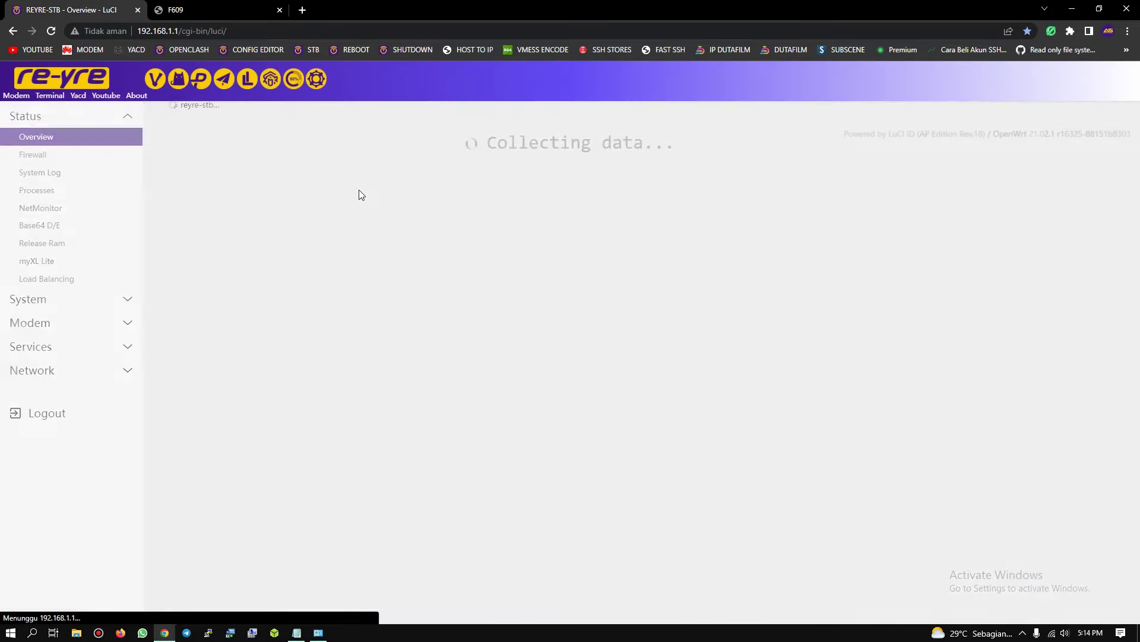
scroll(416, 238, "down", 7)
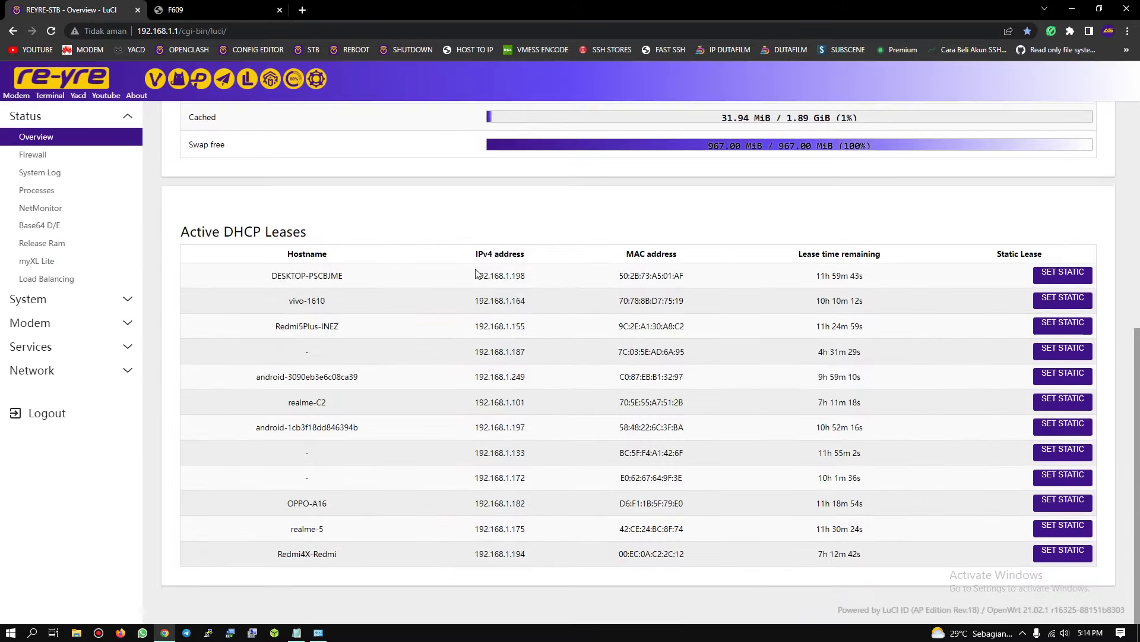
scroll(313, 252, "up", 7)
left_click(179, 79)
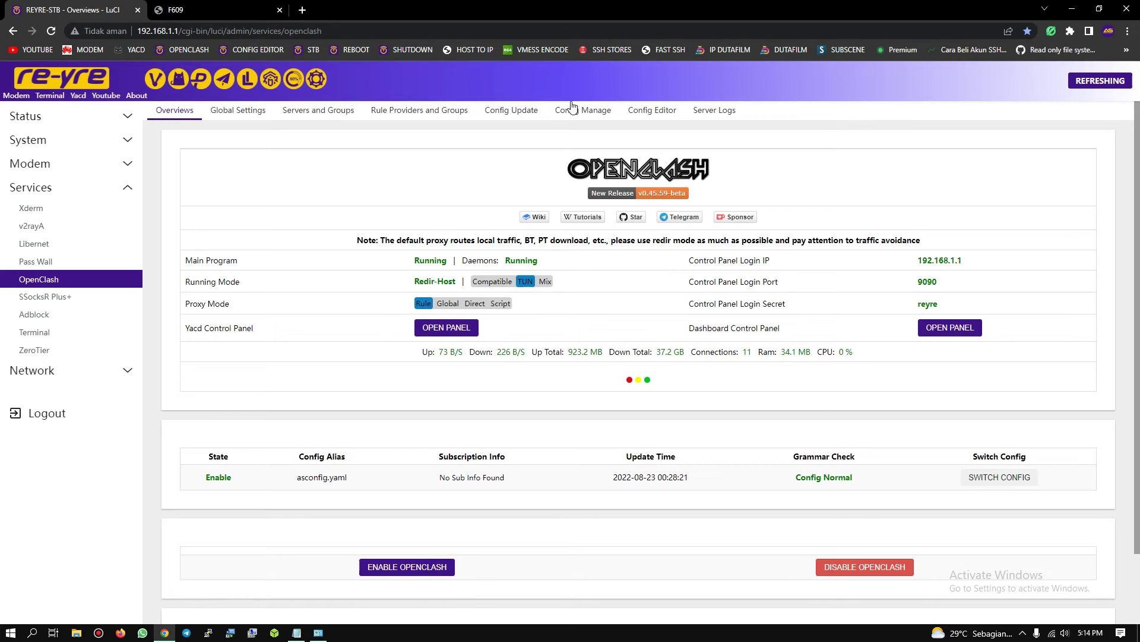
Open YouTube in a new tab, play the Benang Biru cover muted, and skip to 3:29
left_click(304, 10)
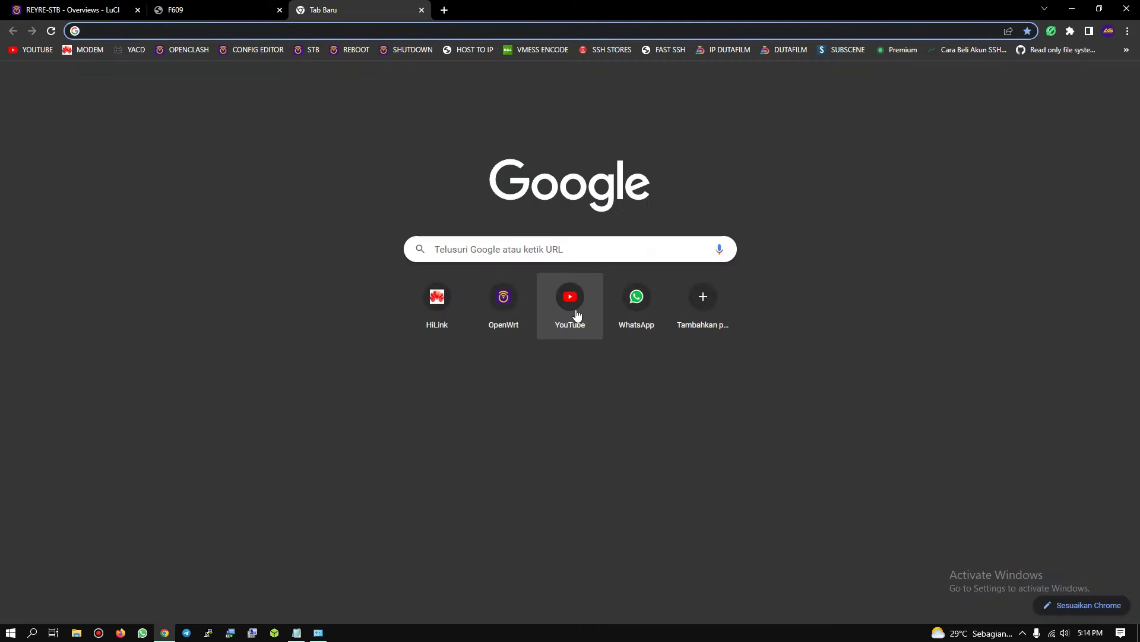
left_click(572, 307)
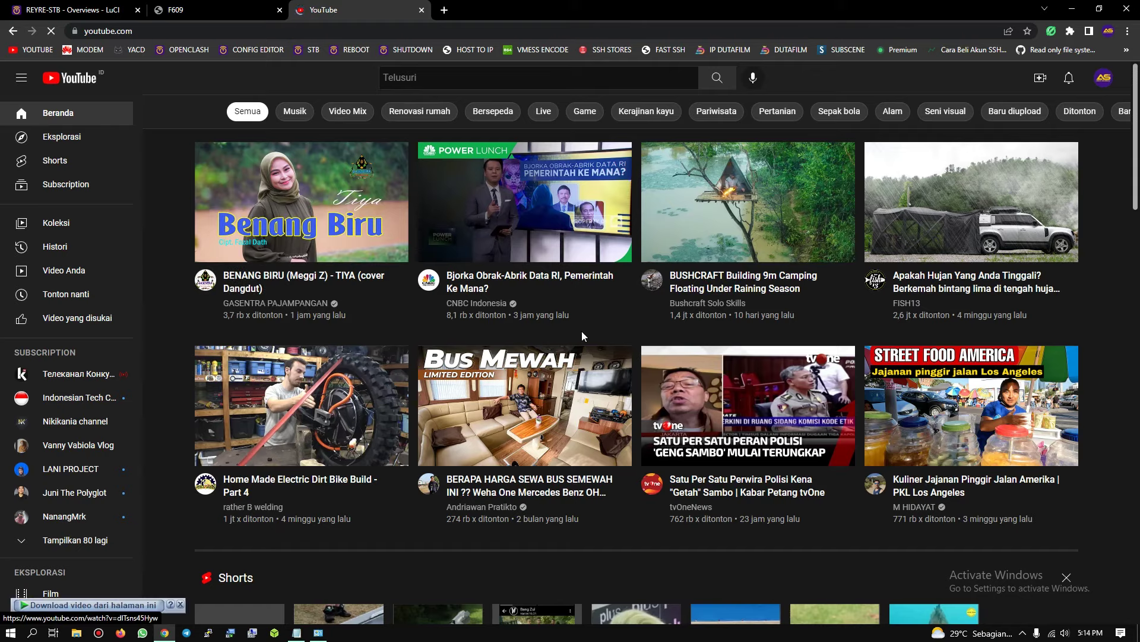
scroll(710, 351, "down", 10)
scroll(713, 354, "up", 3)
scroll(713, 353, "up", 9)
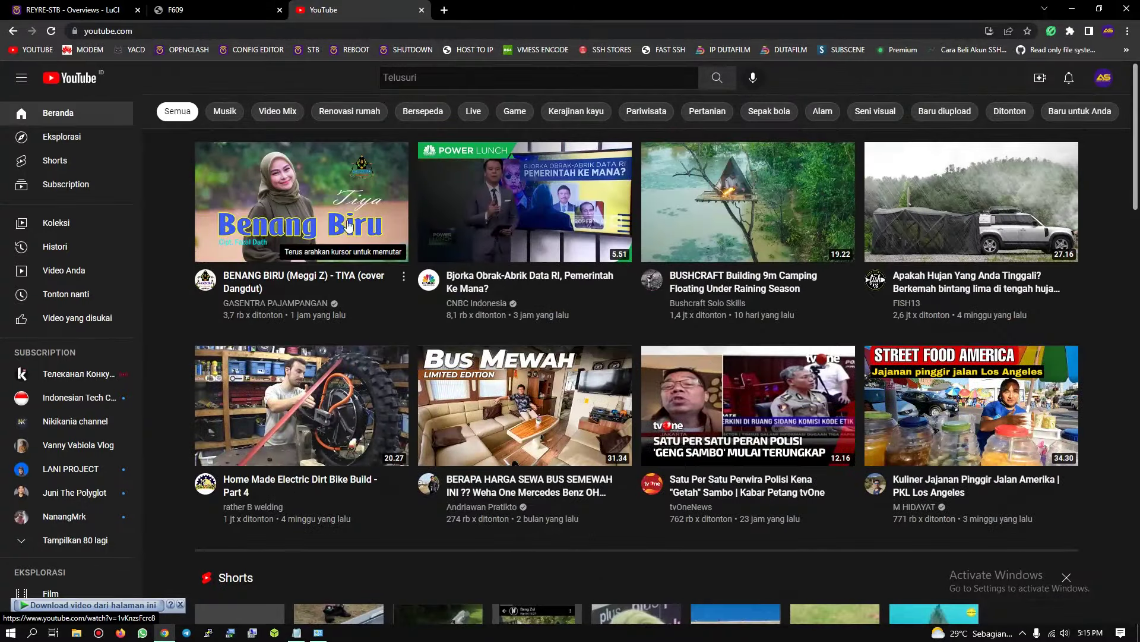
left_click(308, 207)
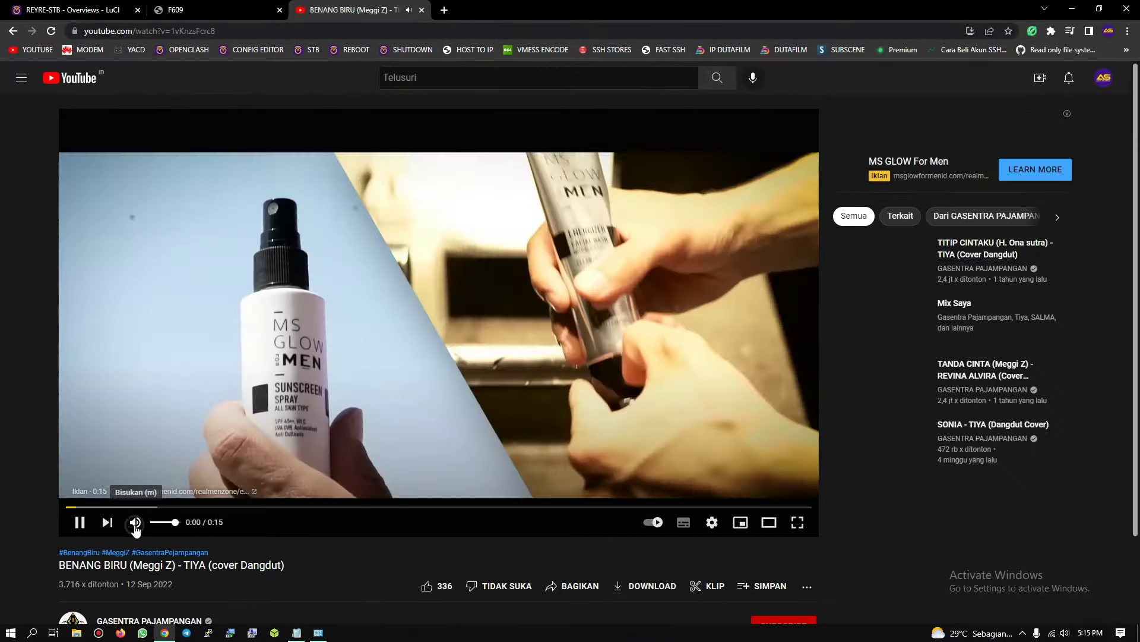
left_click(136, 523)
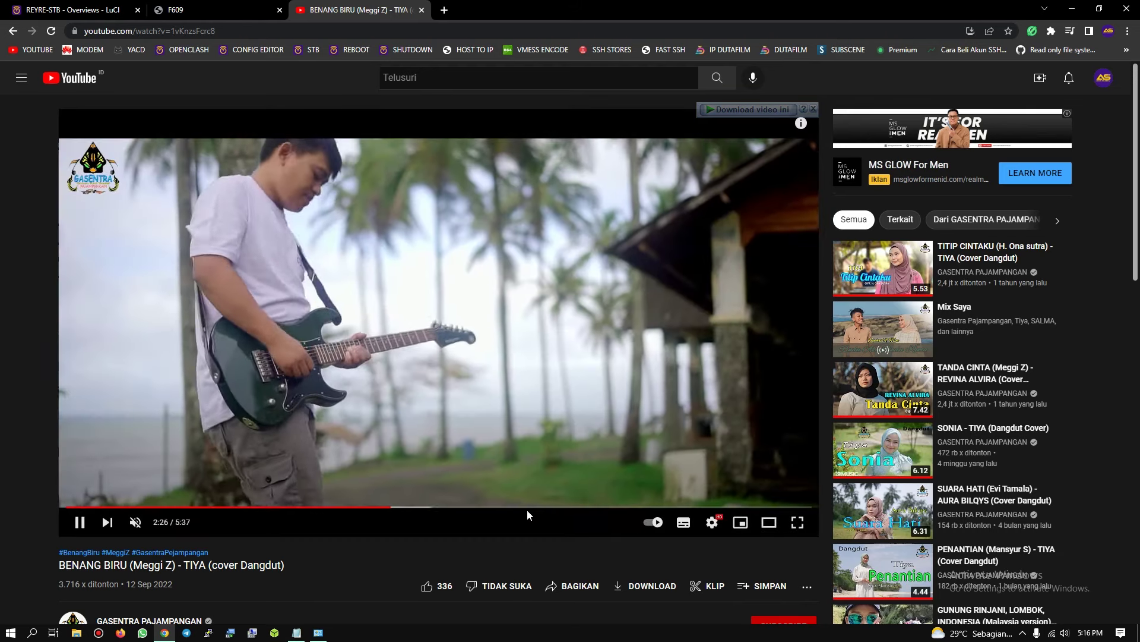
left_click_drag(527, 509, 530, 509)
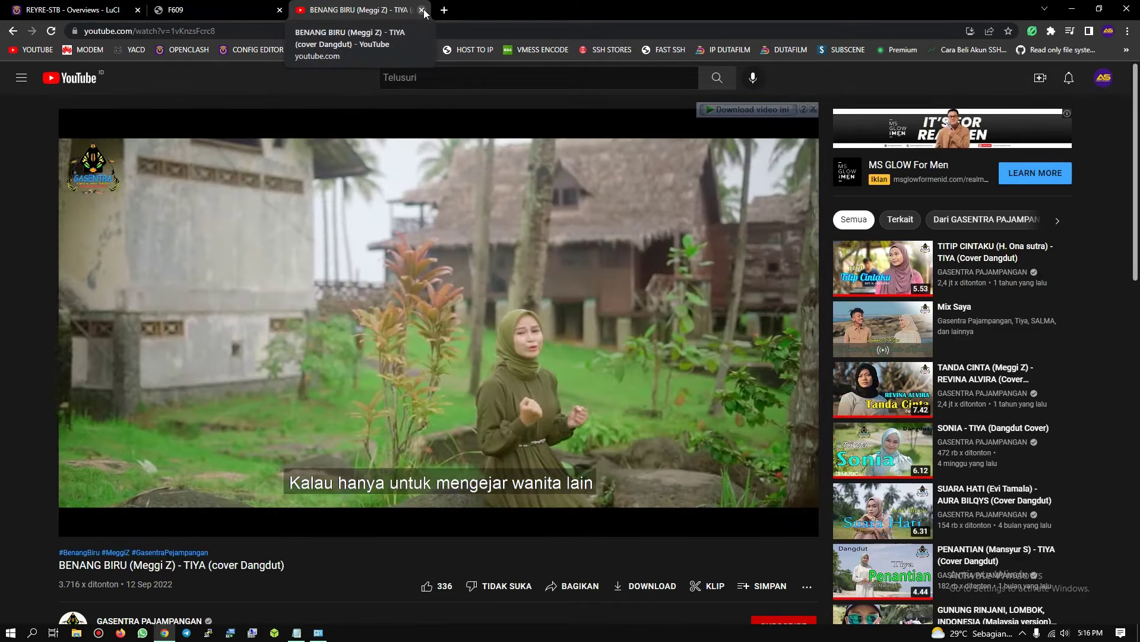
Close the YouTube tab, launch Speedtest from Start and start a test
left_click(422, 10)
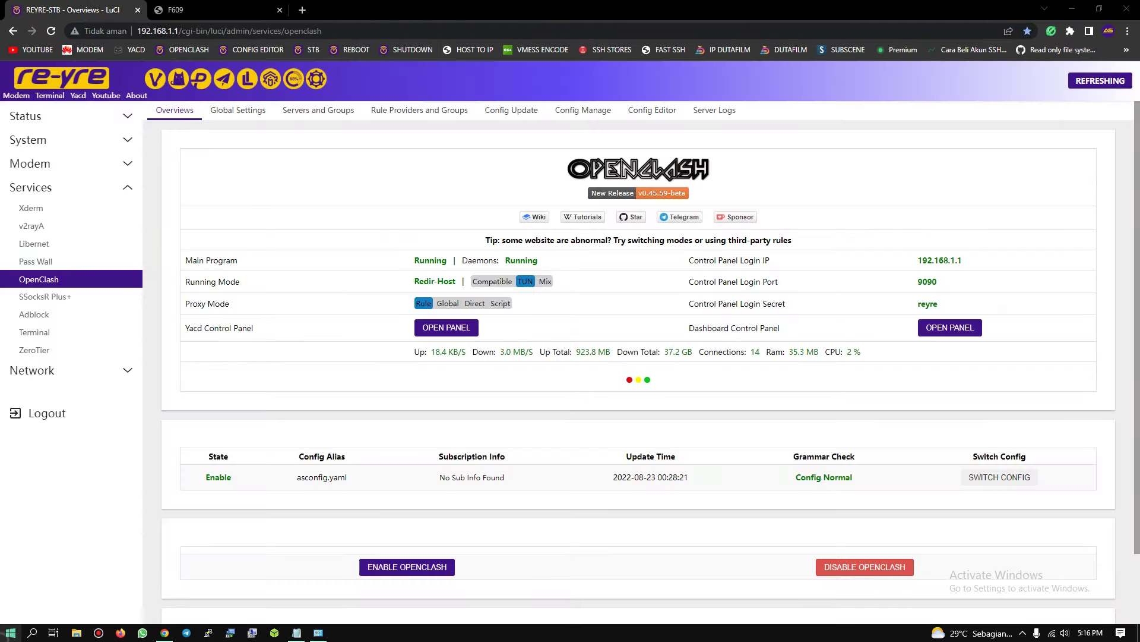
left_click(10, 633)
left_click(212, 525)
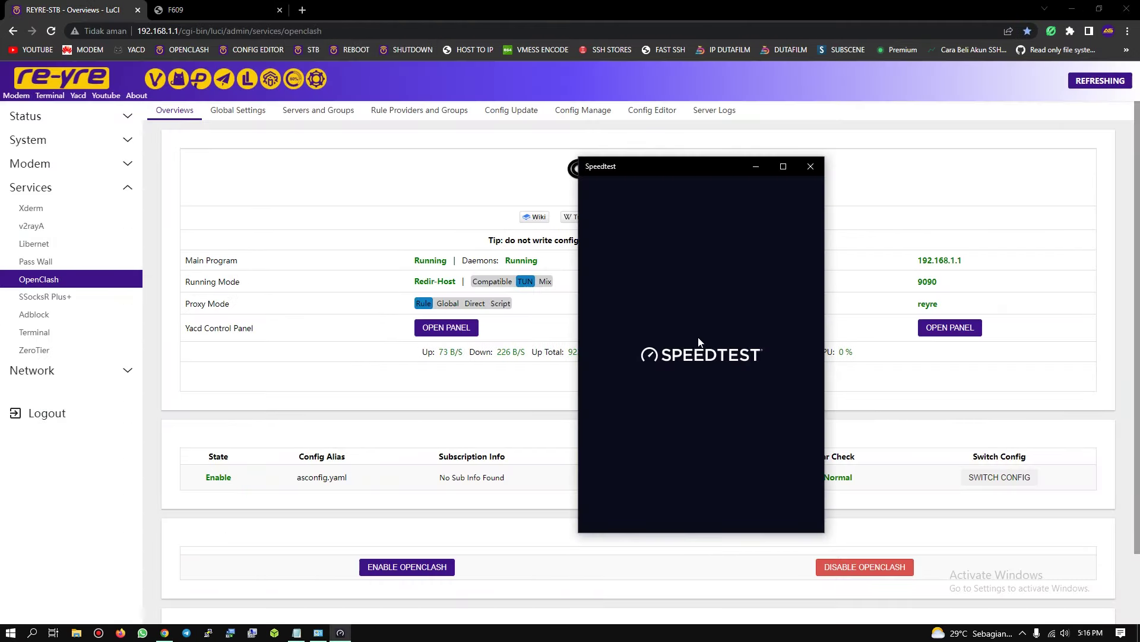
left_click(697, 280)
left_click_drag(673, 165, 701, 143)
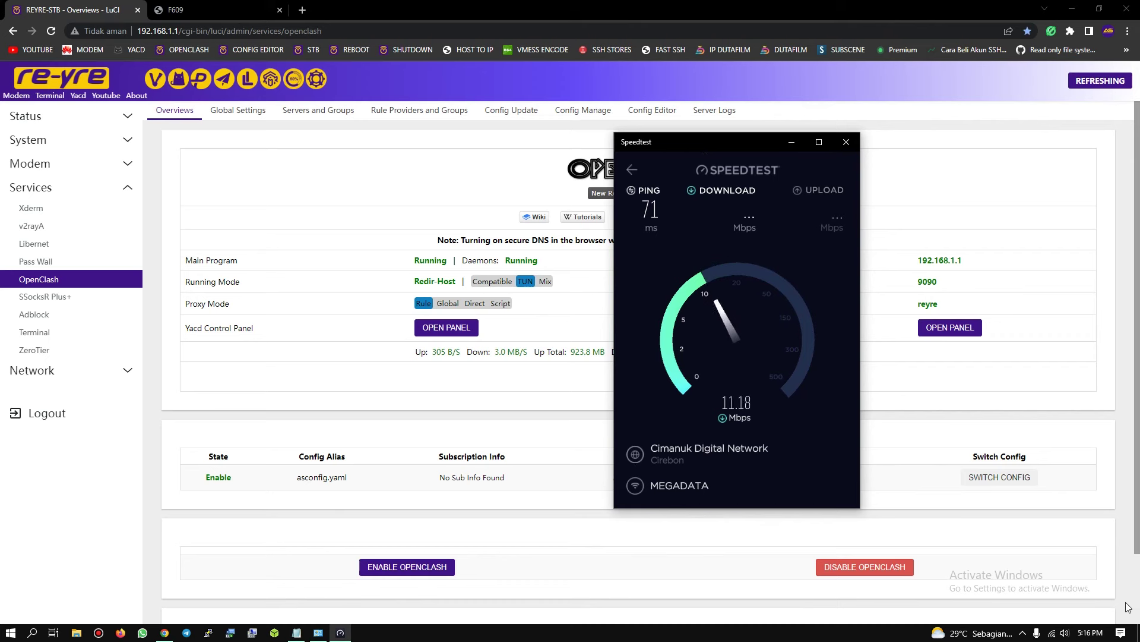
Retry the speed test twice, dismissing the no-internet error each time
left_click(1081, 635)
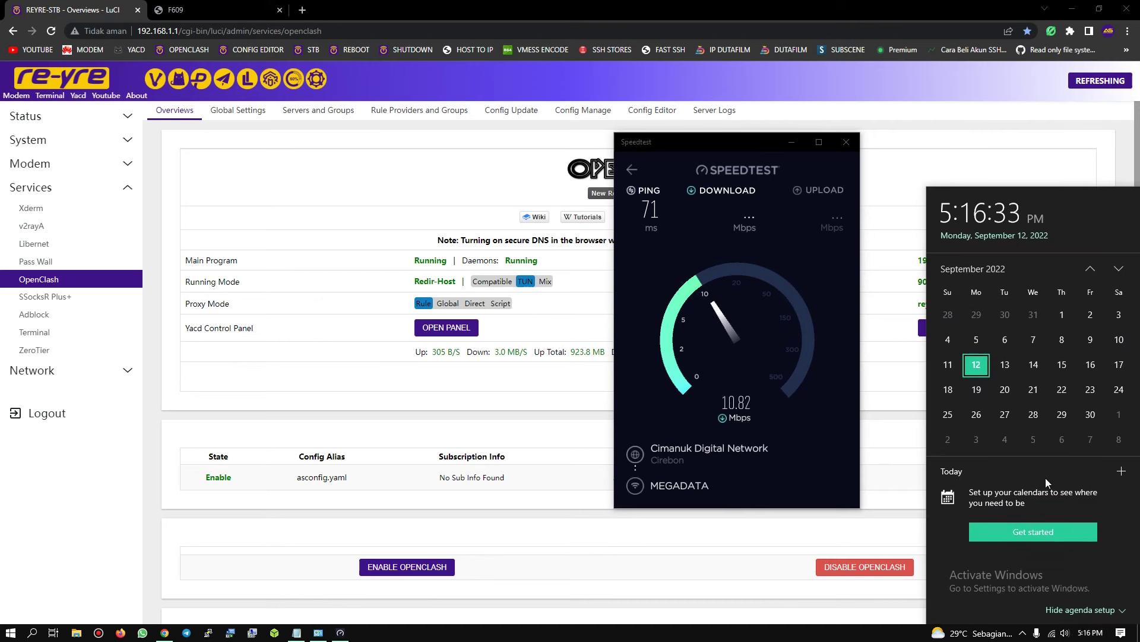
left_click(788, 262)
left_click(631, 171)
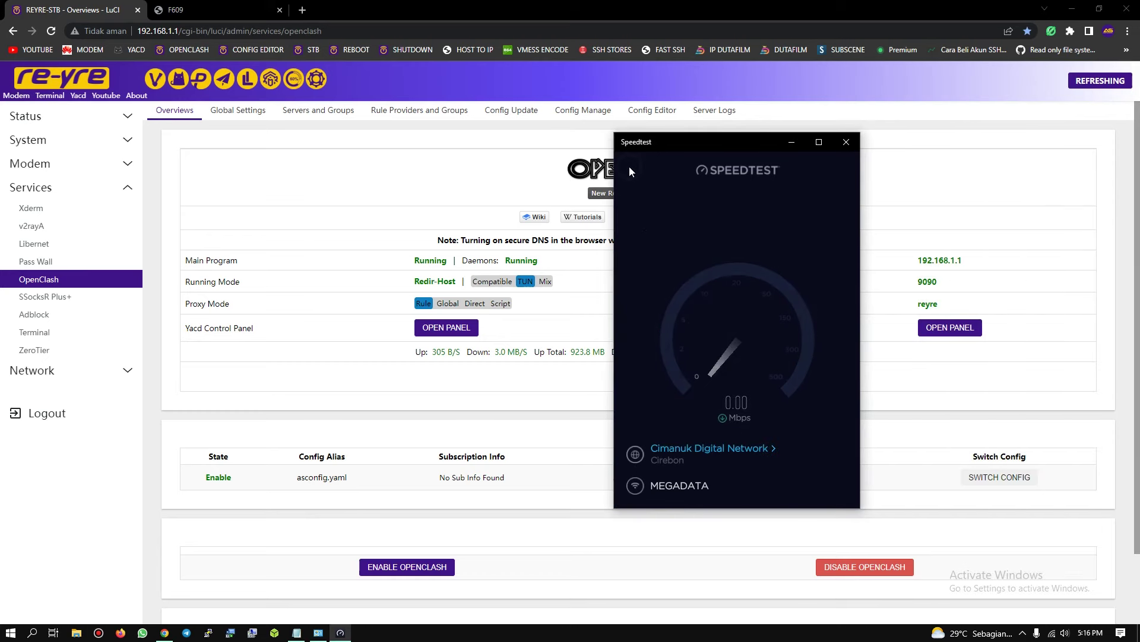
left_click(728, 316)
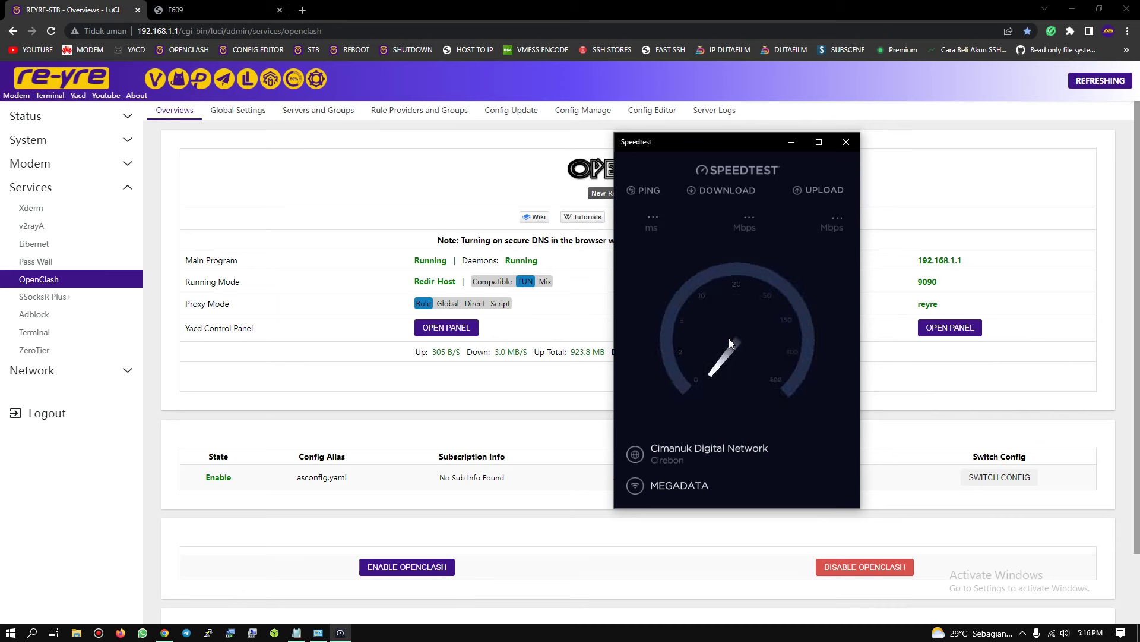
left_click(731, 328)
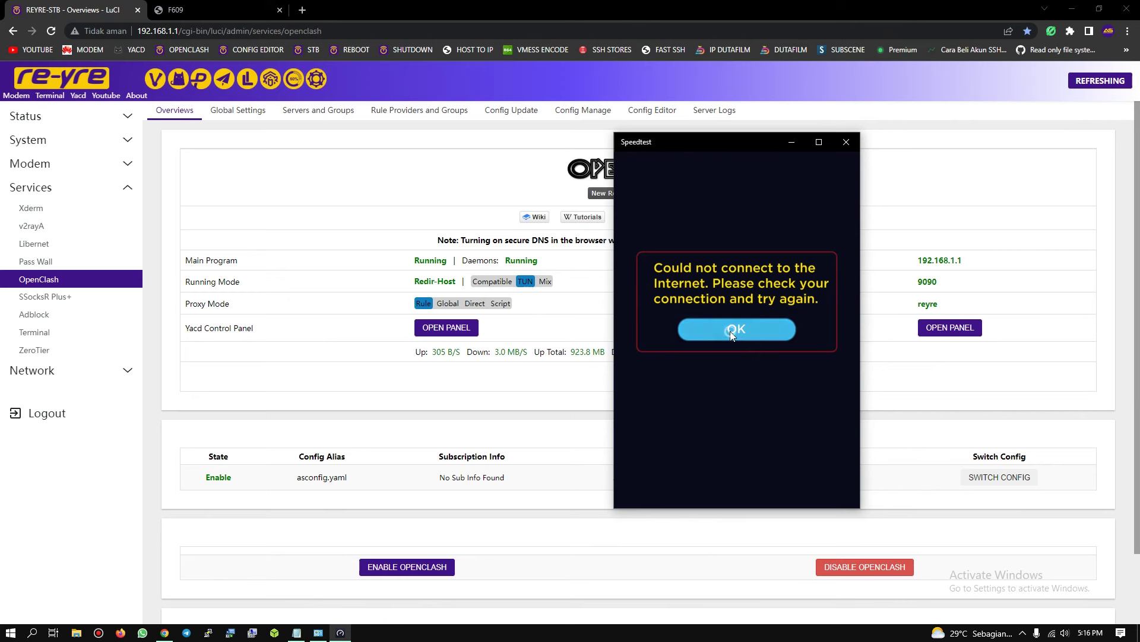
left_click(726, 317)
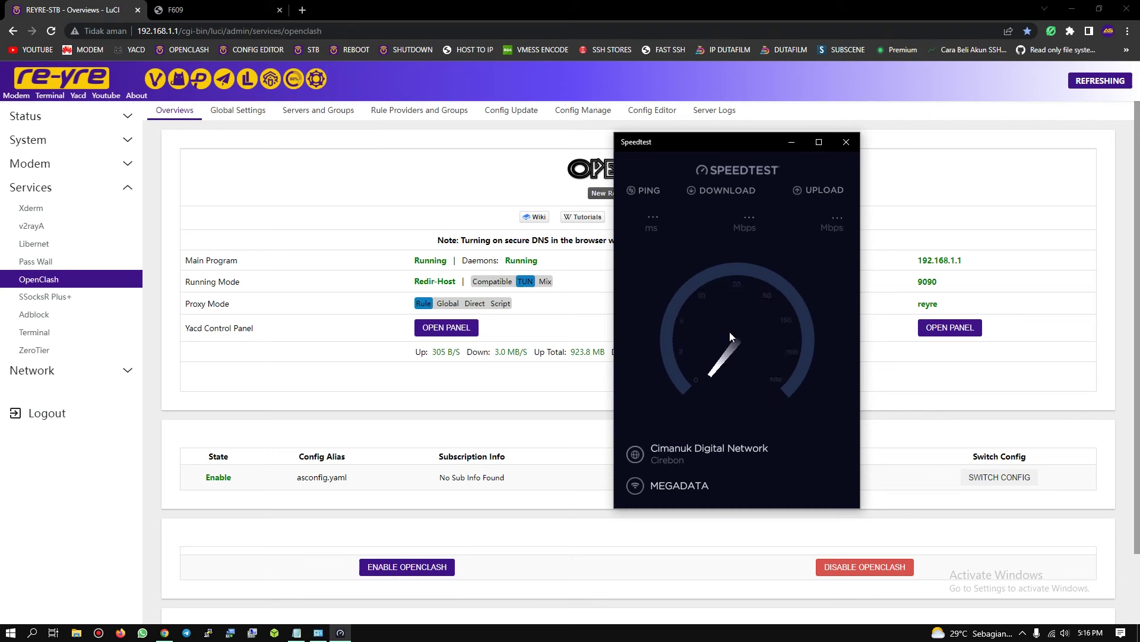
left_click(735, 399)
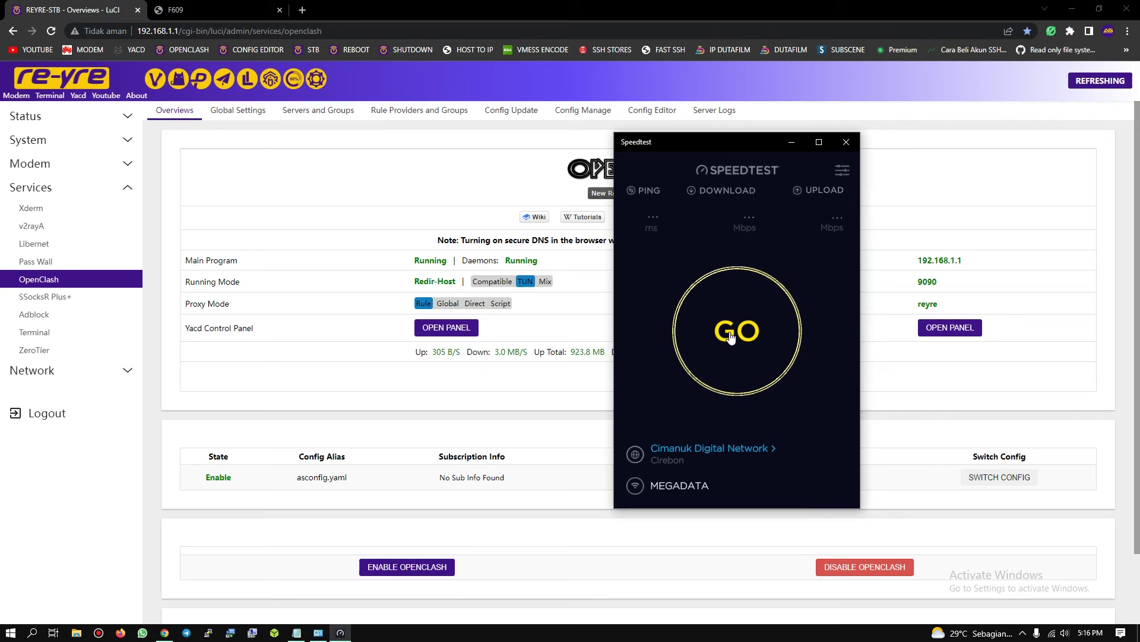
Close Speedtest and disconnect the PC from the AGUS WIFI AREA network
left_click(732, 334)
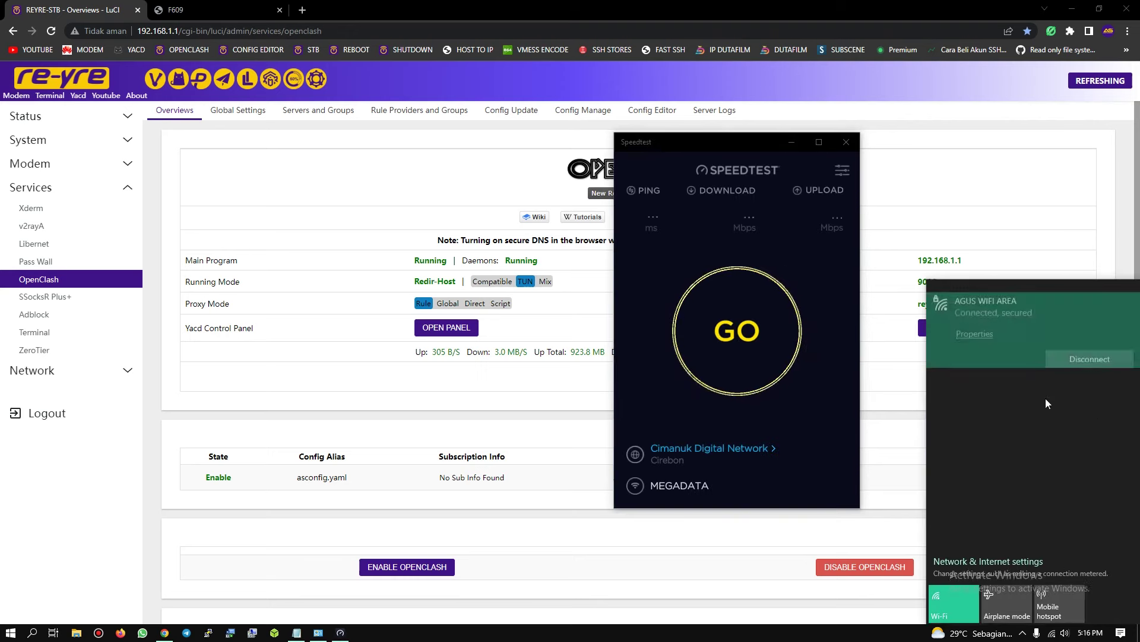
left_click(747, 338)
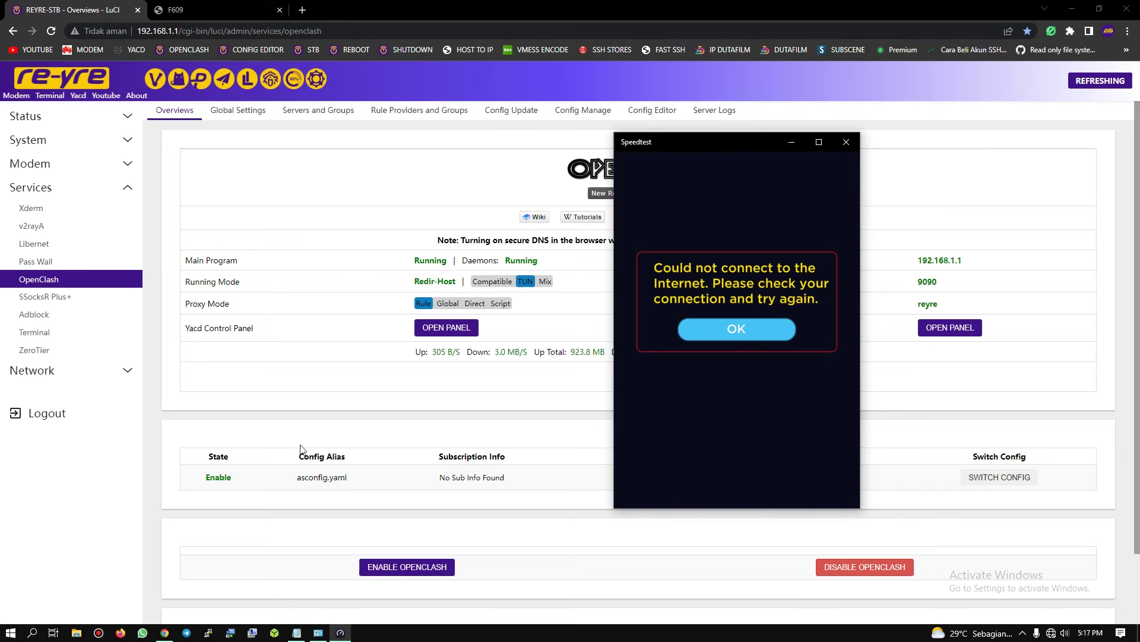
left_click(838, 141)
left_click(1051, 632)
left_click(1089, 353)
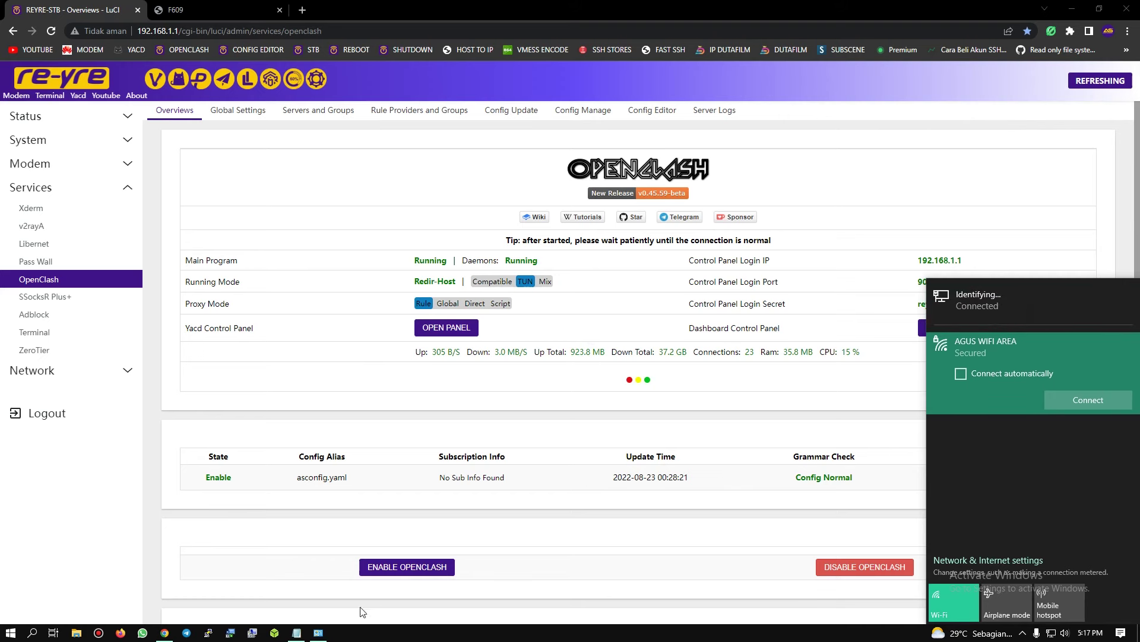
Run a Speedtest over Ethernet, about 20 Mbps download and 79 ms ping, then close it
left_click(326, 635)
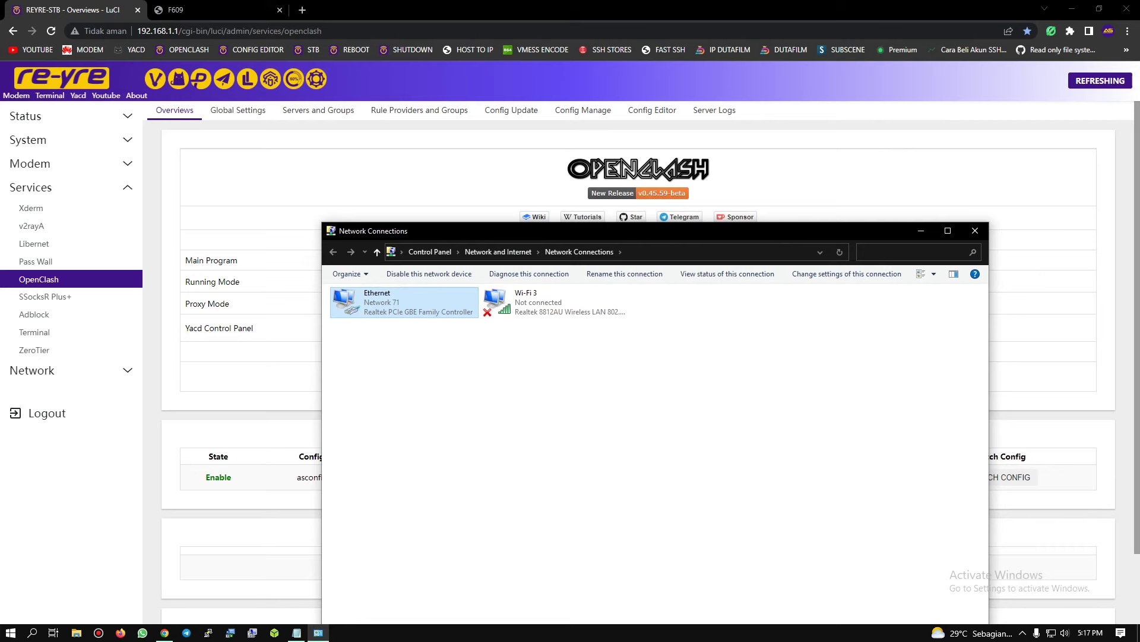
left_click(11, 632)
left_click(224, 532)
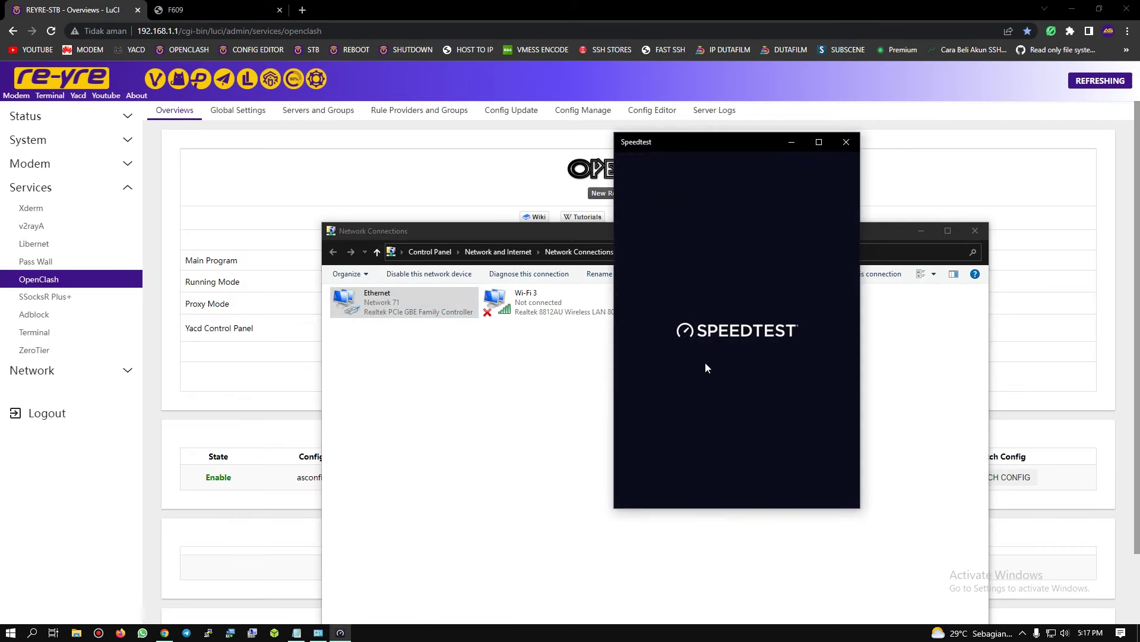
left_click(783, 302)
left_click(921, 231)
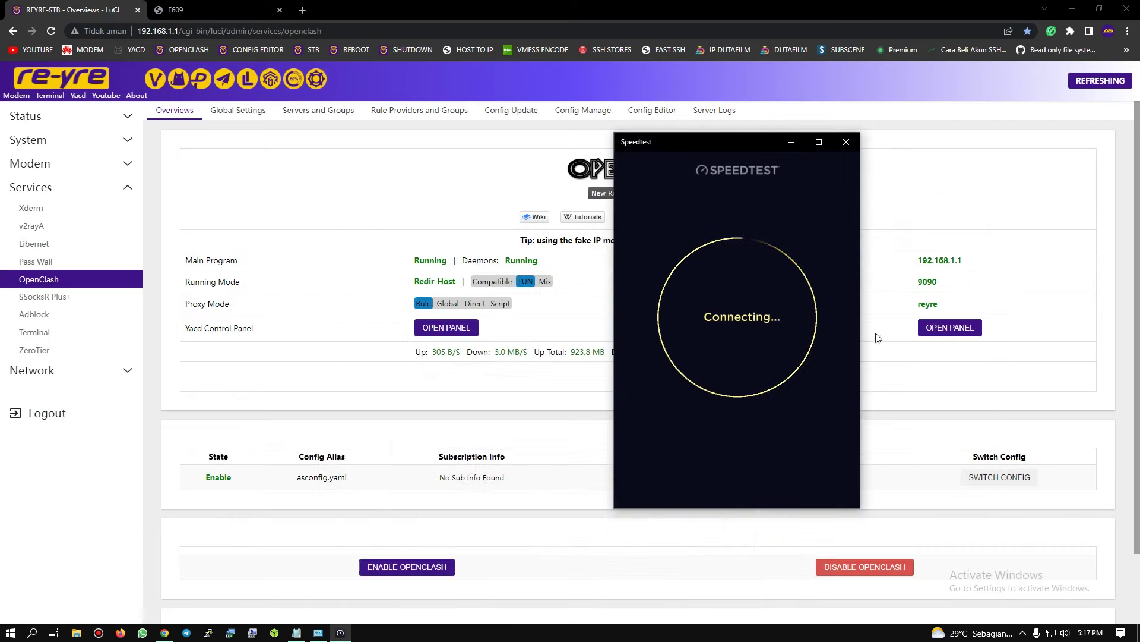
left_click_drag(722, 141, 794, 114)
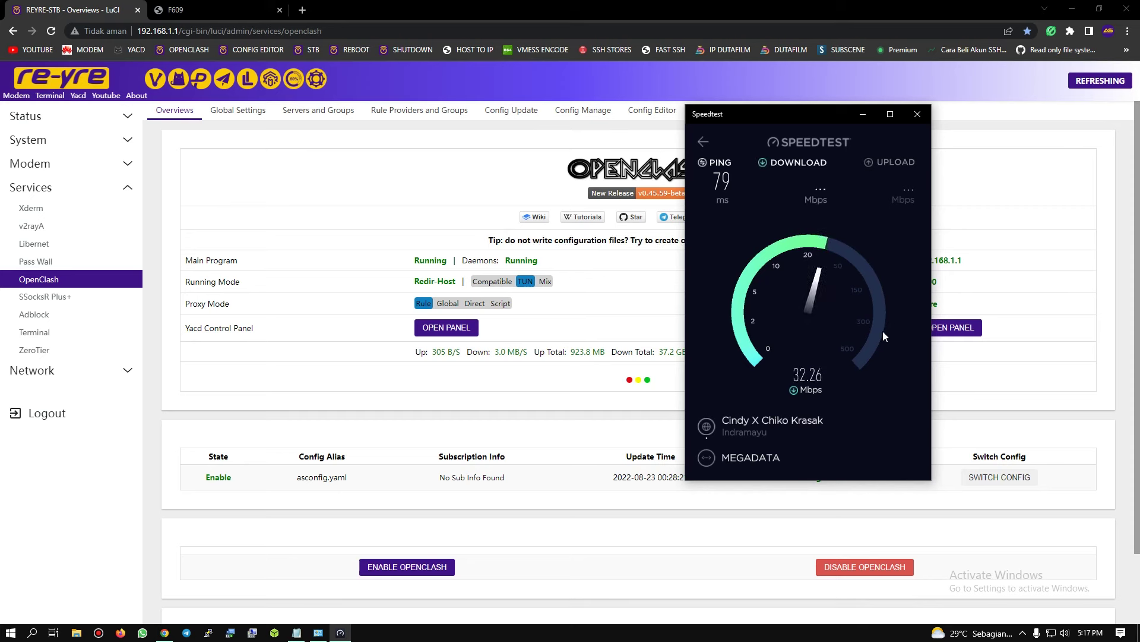
left_click_drag(799, 117, 699, 114)
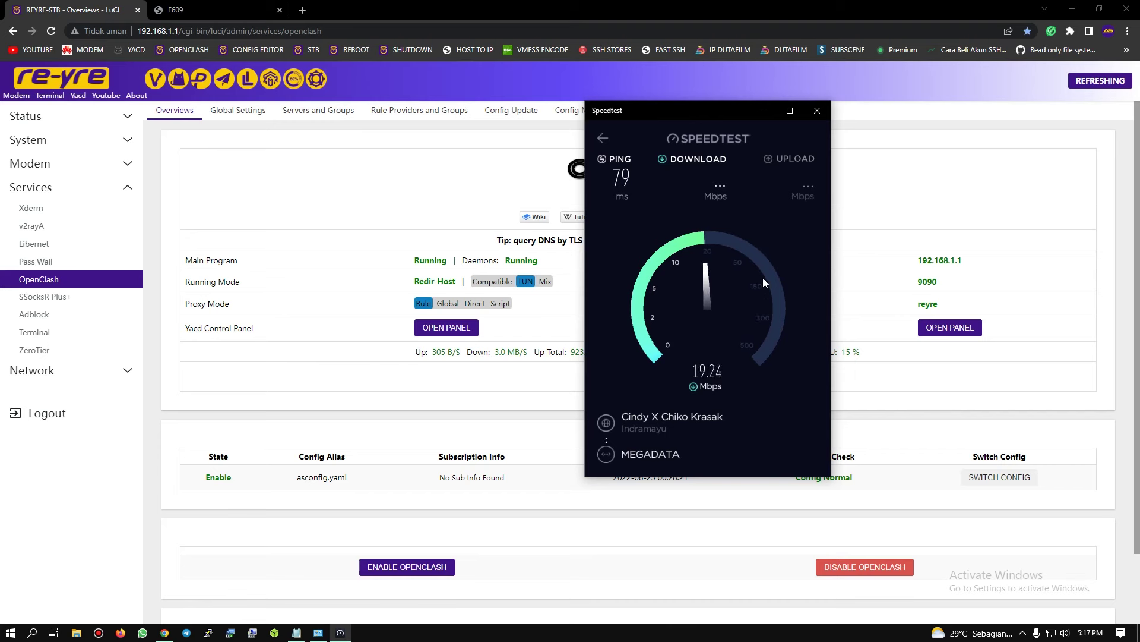
left_click(820, 115)
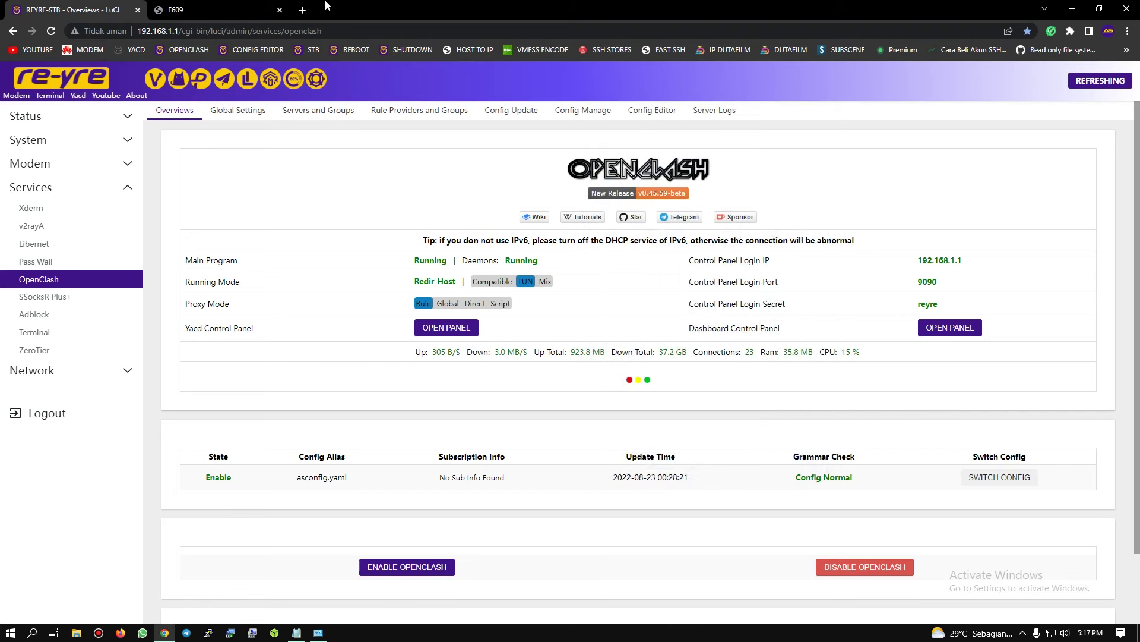
Load the YouTube home feed from the new-tab shortcut and scroll its thumbnails
left_click(302, 11)
left_click(566, 319)
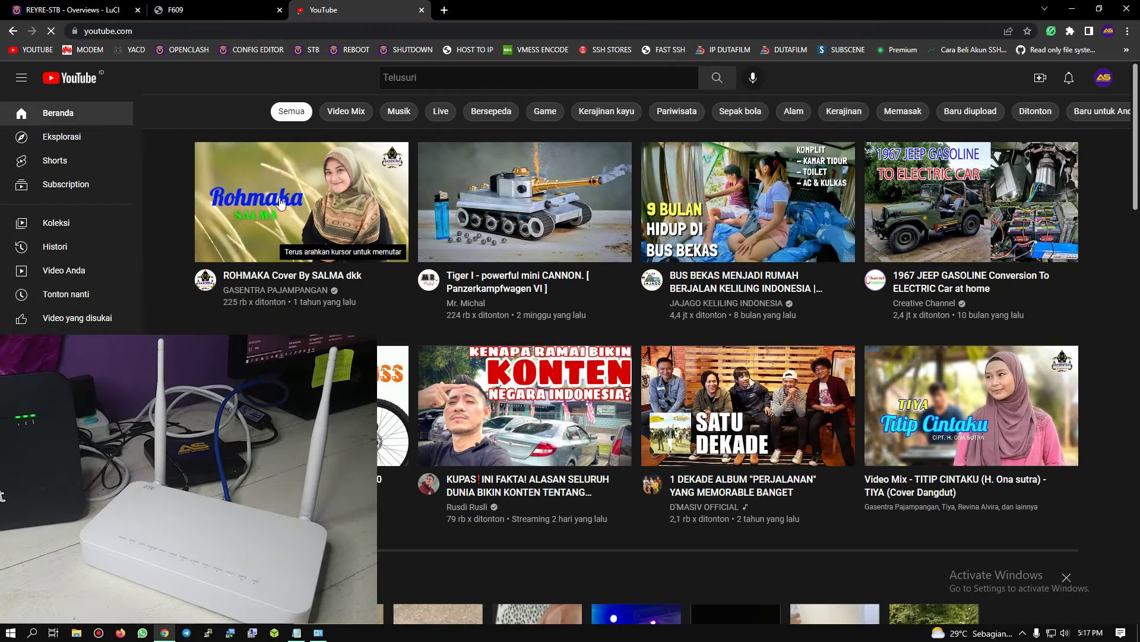
scroll(281, 204, "down", 3)
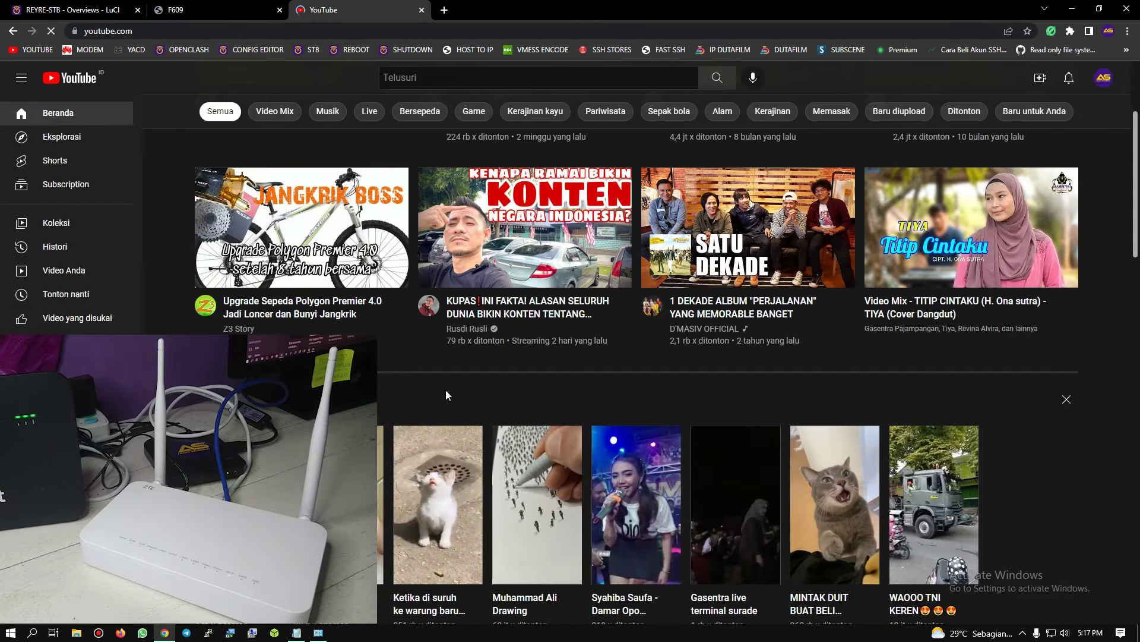